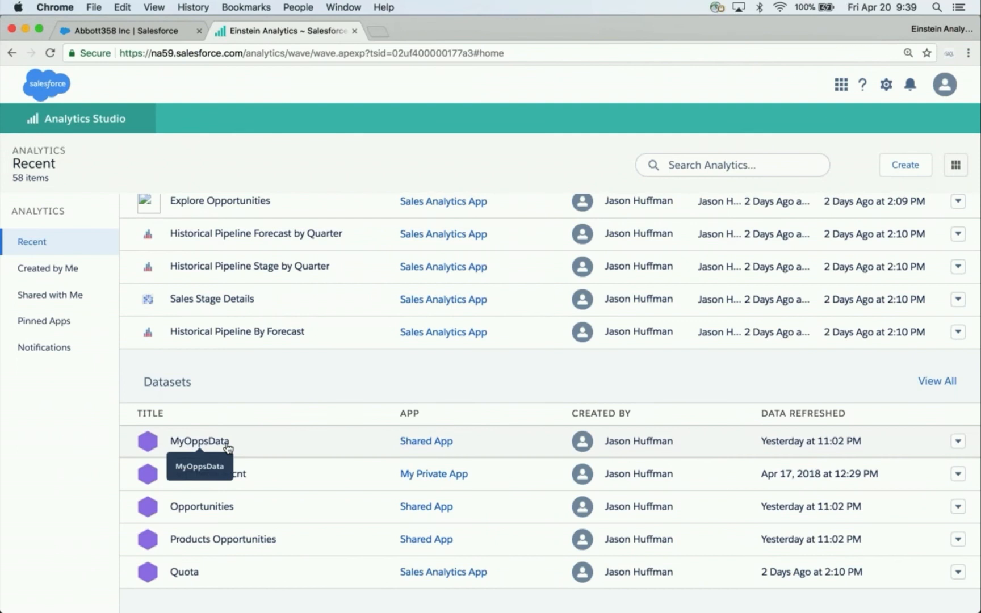
Step: Explore the MyOppsData dataset in a new lens and group the bars by AccountId.BillingState
left_click(227, 446)
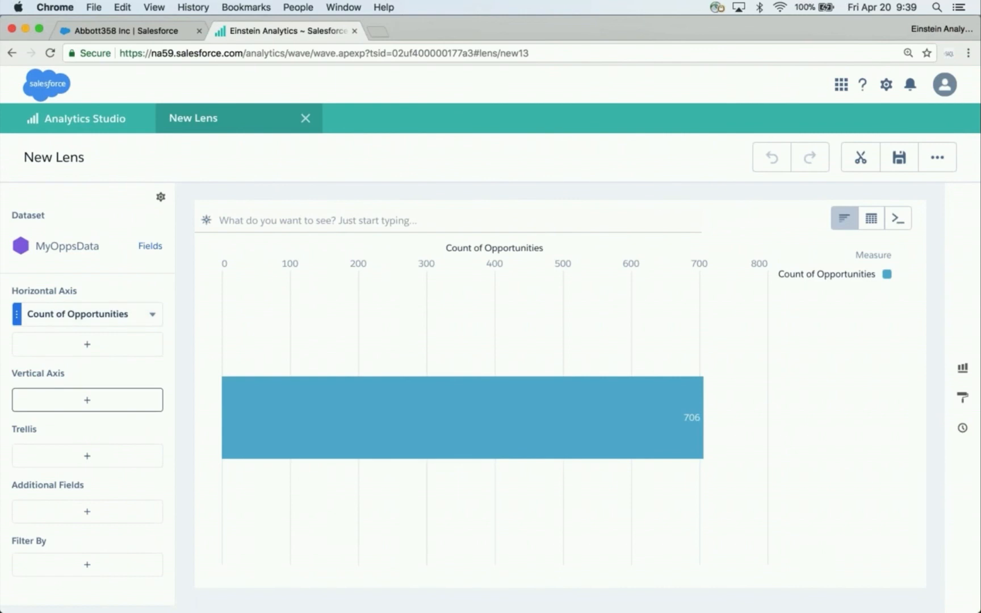
left_click(87, 400)
type("stat")
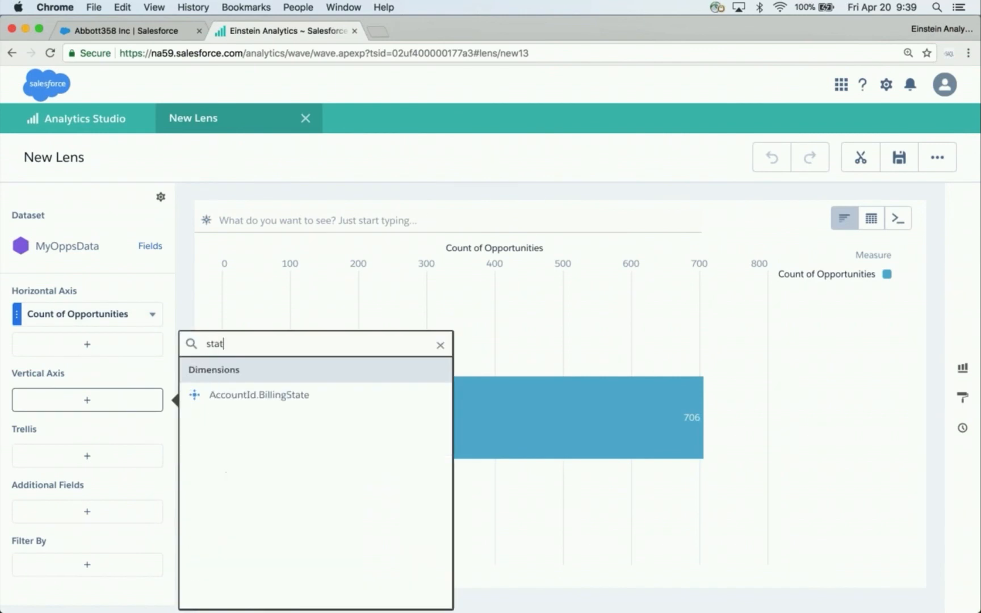
left_click(246, 394)
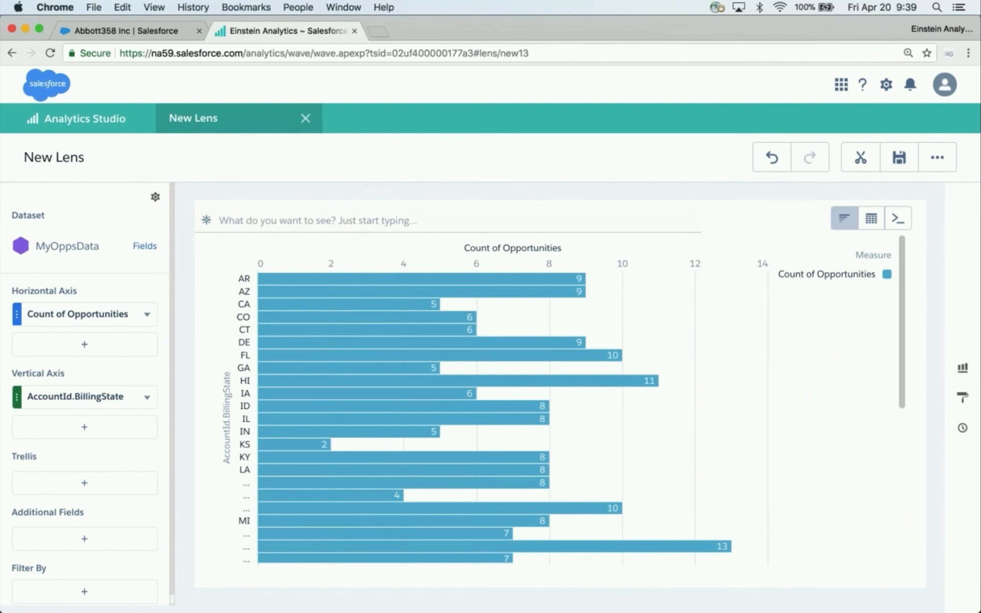
Step: Change the lens measure to Sum of Amount and clip the lens to the dashboard designer
left_click(142, 316)
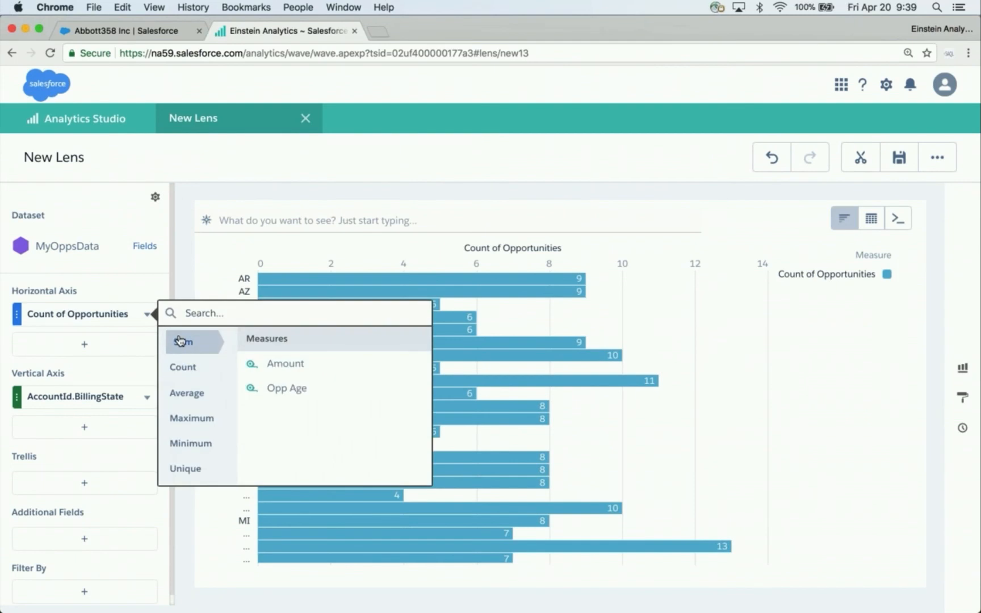
left_click(298, 365)
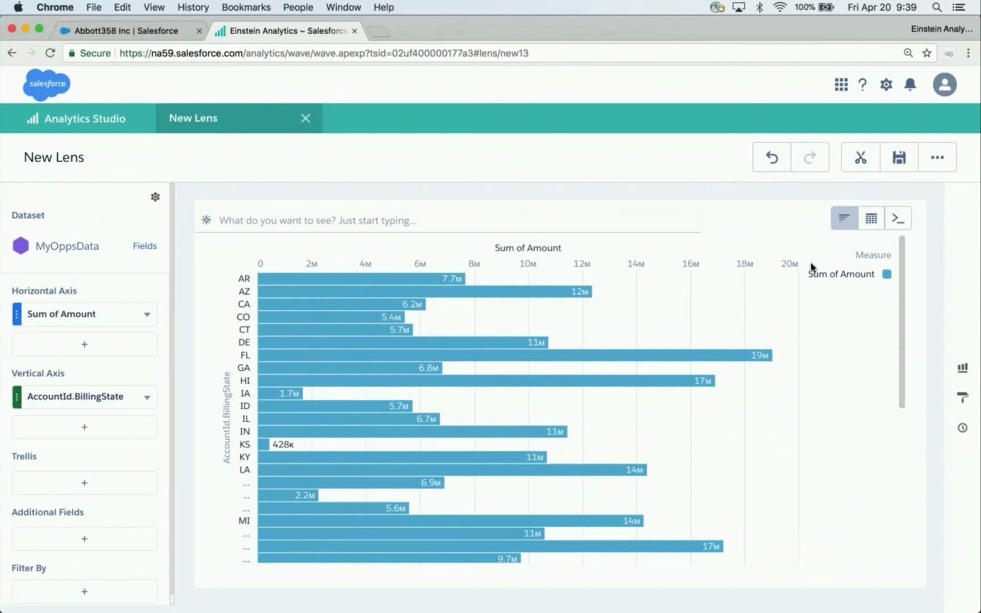
left_click(861, 163)
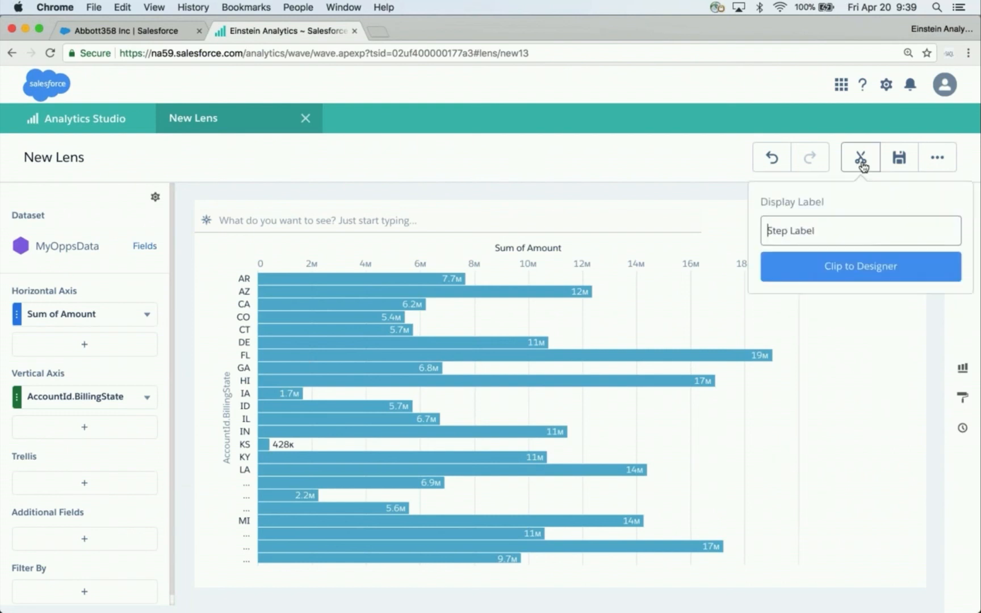
left_click(859, 272)
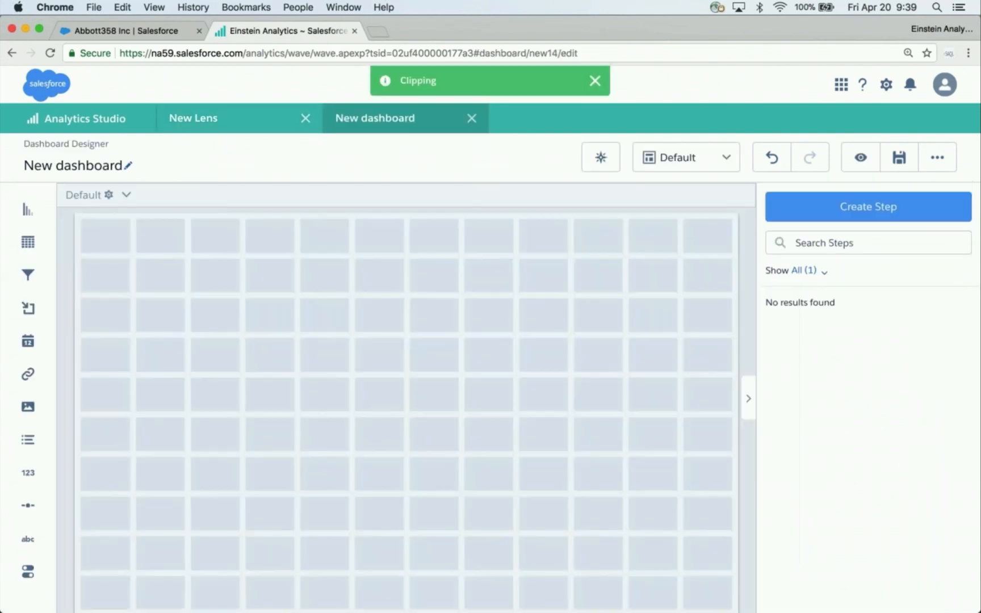
Step: Return to the lens and replace the AccountId.BillingState grouping with Name
left_click(248, 125)
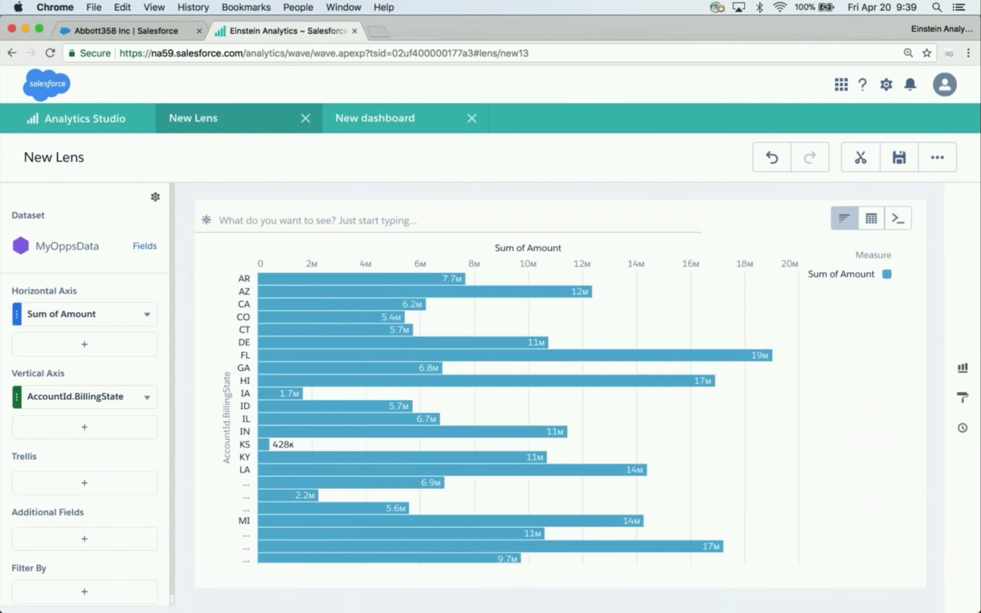
left_click(76, 396)
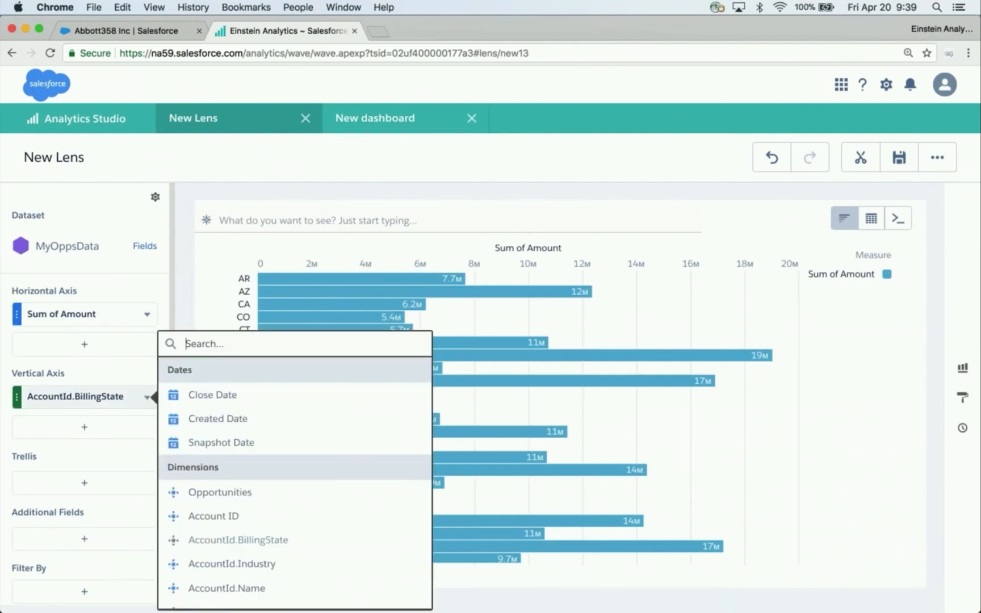
type("name")
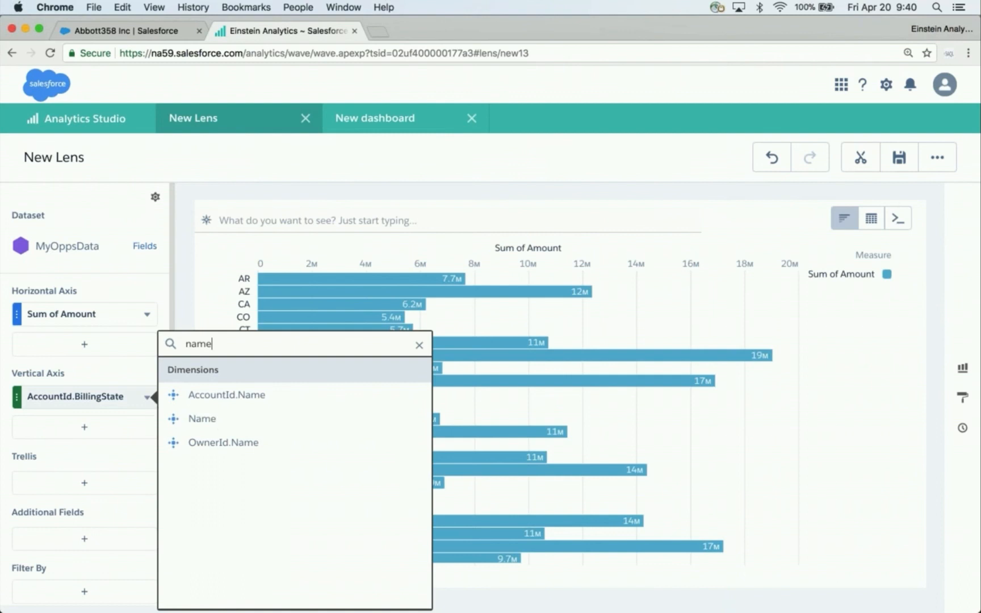
left_click(207, 422)
Step: Sort the lens by Sum of Amount in descending order and clip it to the dashboard designer
left_click(131, 317)
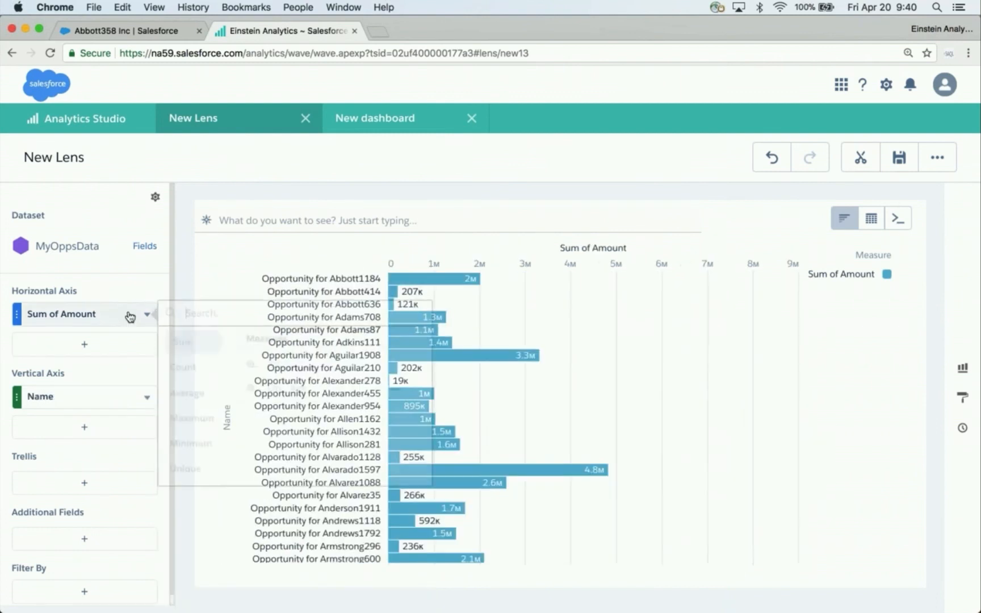
left_click(147, 314)
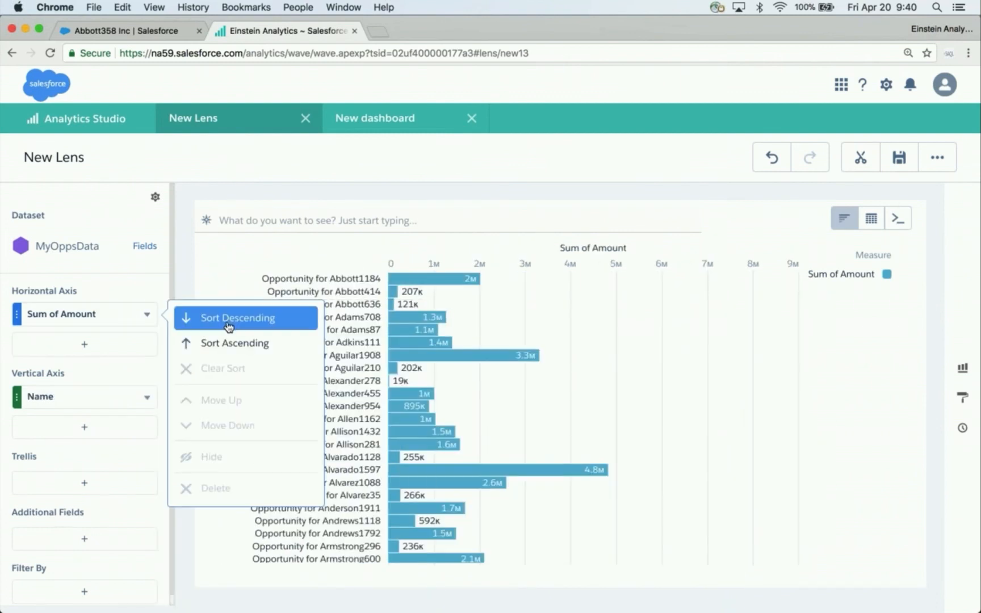
left_click(228, 328)
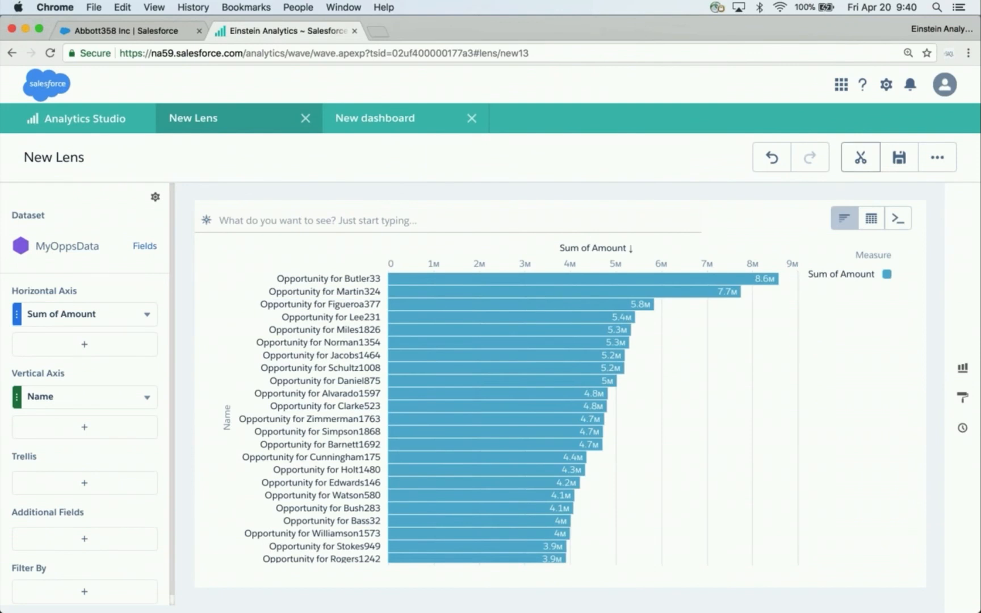
left_click(861, 157)
left_click(852, 267)
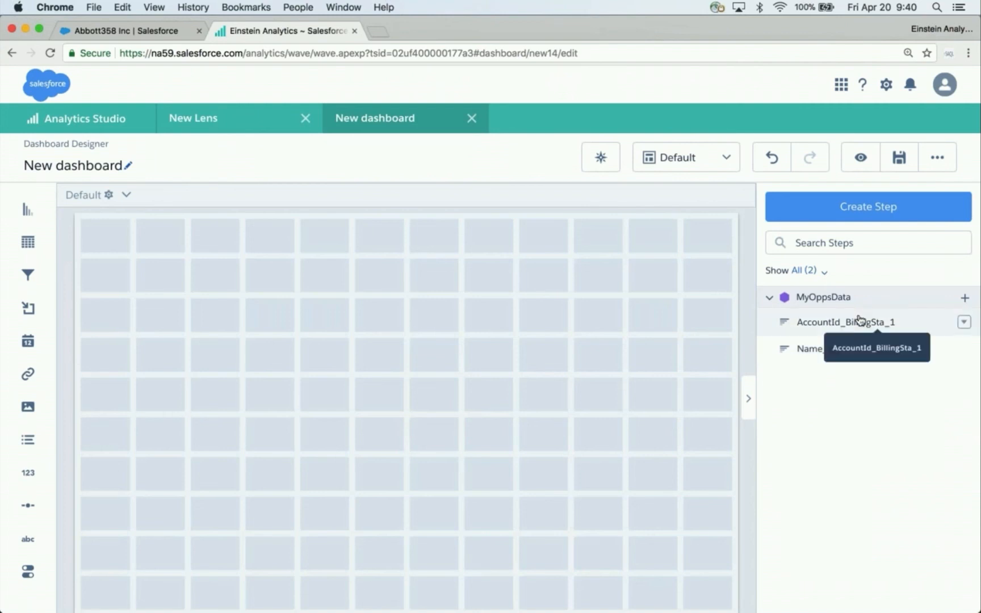
Step: Place the AccountId_BillingSta_1 step in the dashboard's upper-left area and change its chart type to Map
left_click_drag(860, 320, 400, 526)
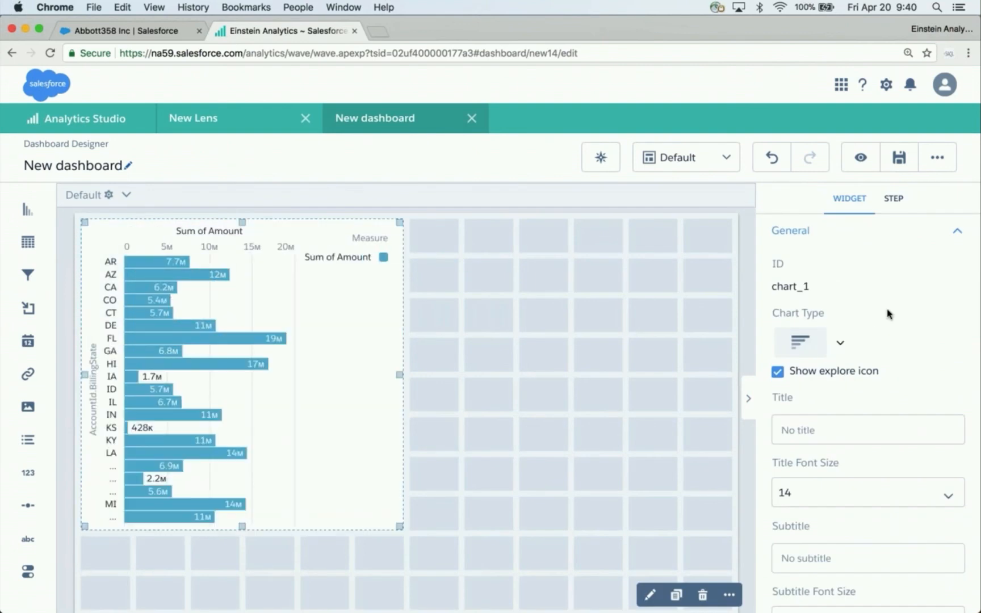
left_click(841, 342)
scroll(846, 428, "down", 5)
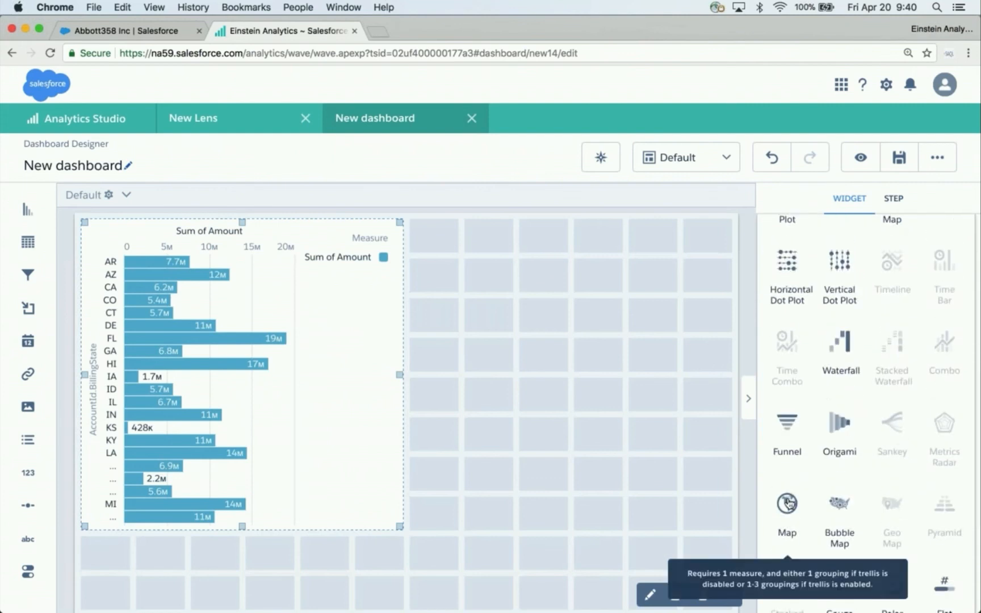
left_click(787, 503)
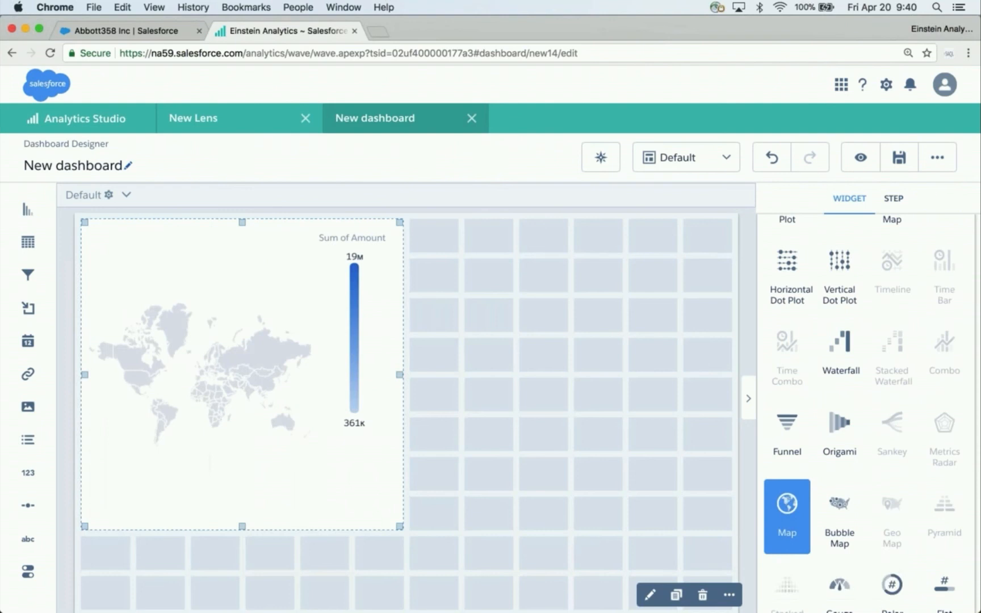
scroll(802, 263, "up", 5)
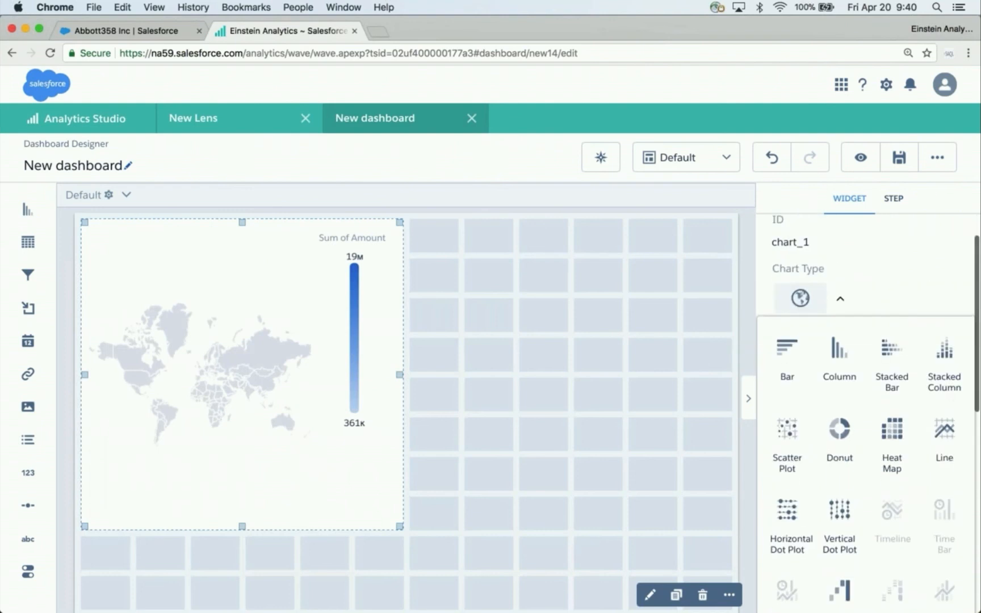
left_click(840, 298)
scroll(868, 397, "up", 2)
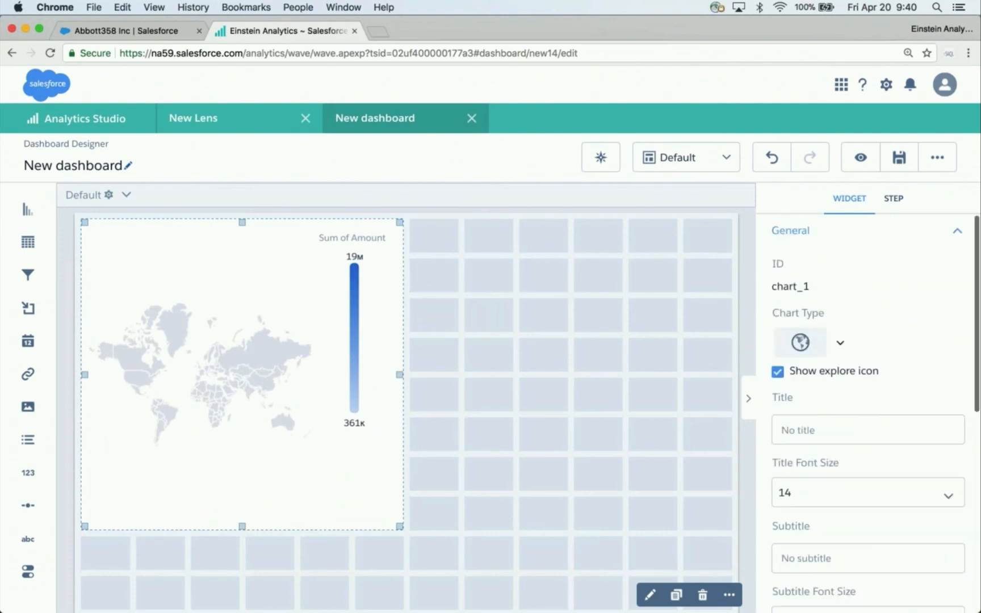
Step: Set the map widget's map type to US States
left_click(790, 230)
left_click(958, 262)
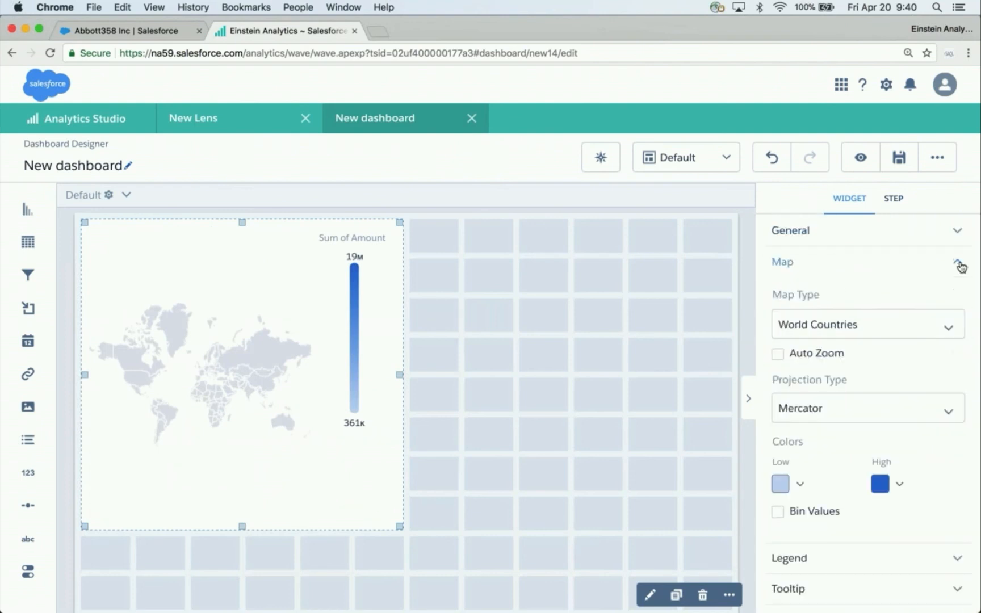
left_click(909, 329)
left_click(869, 358)
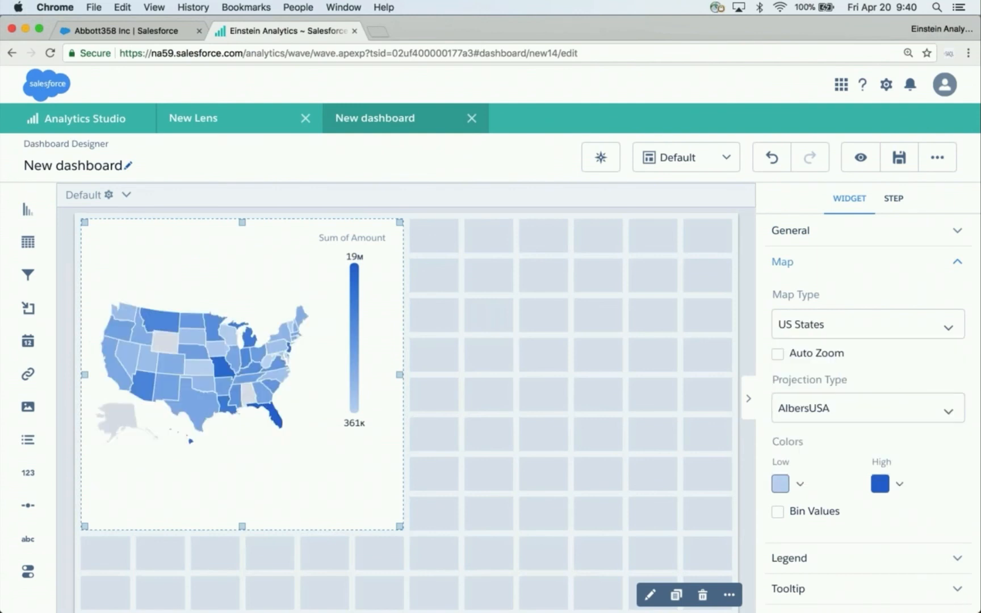
left_click(958, 261)
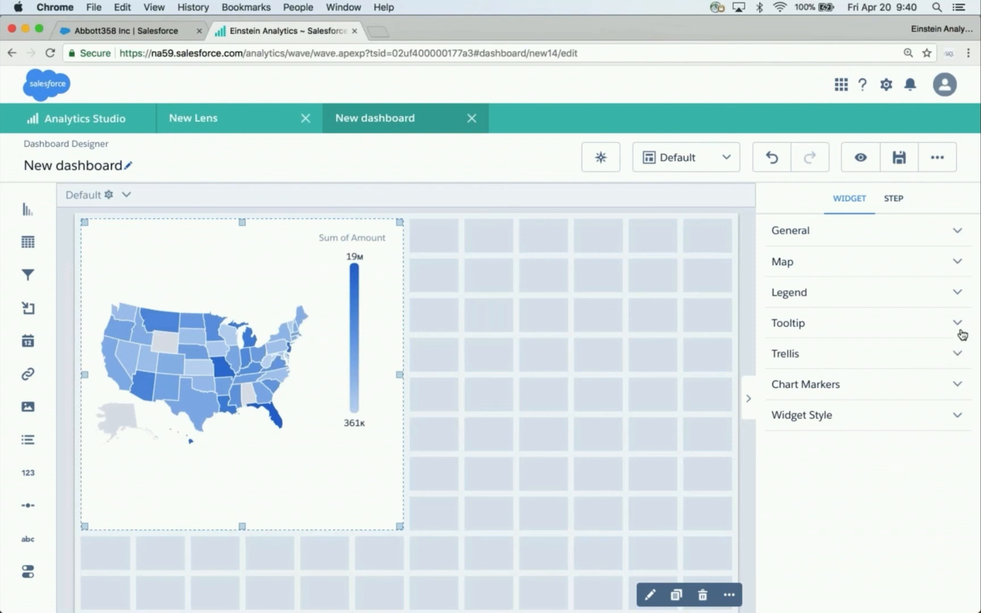
Step: Hide the map widget's legend and deselect the widget
left_click(957, 292)
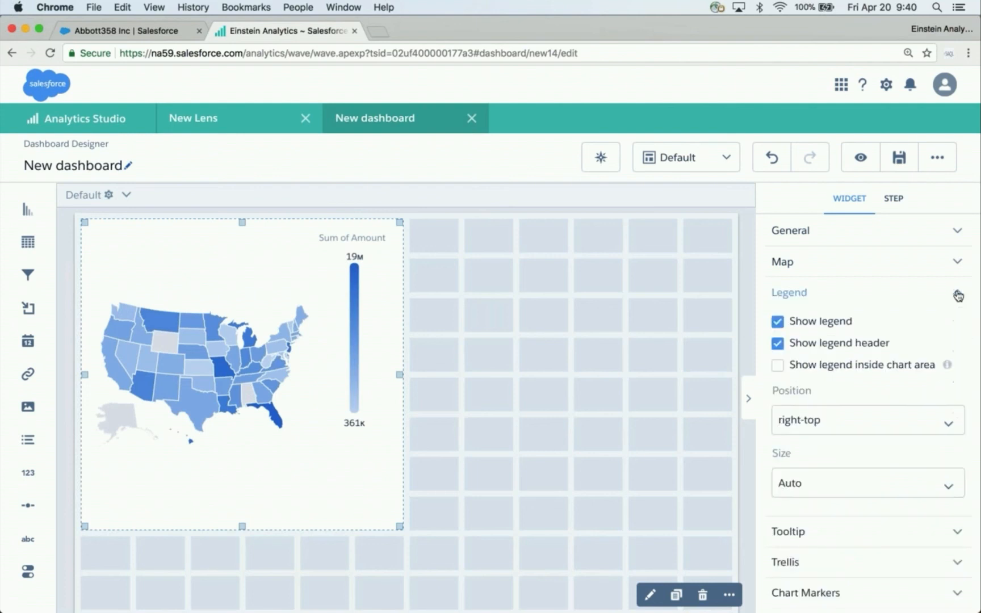
left_click(777, 322)
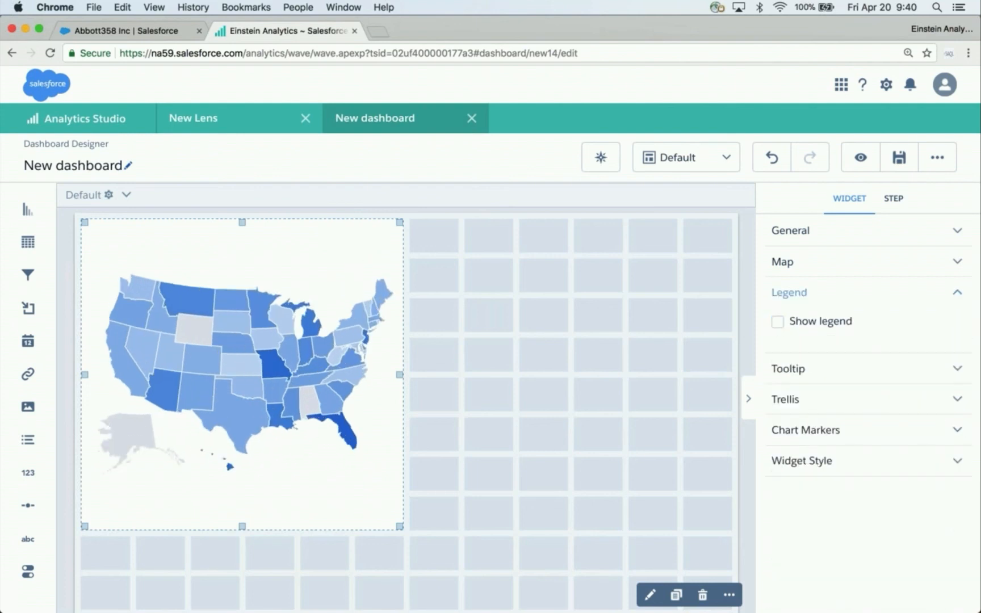
left_click(957, 292)
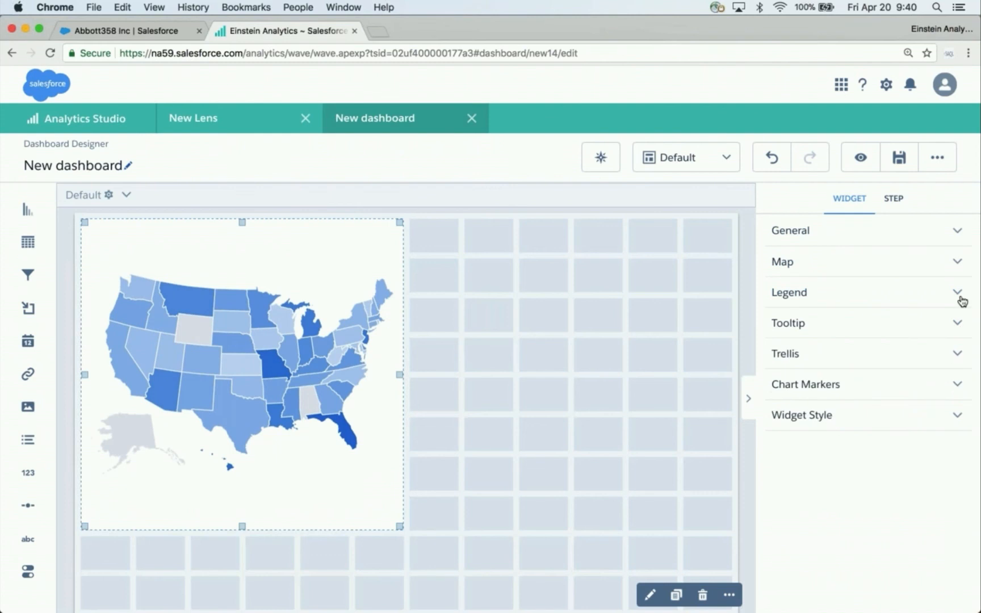
key("Escape")
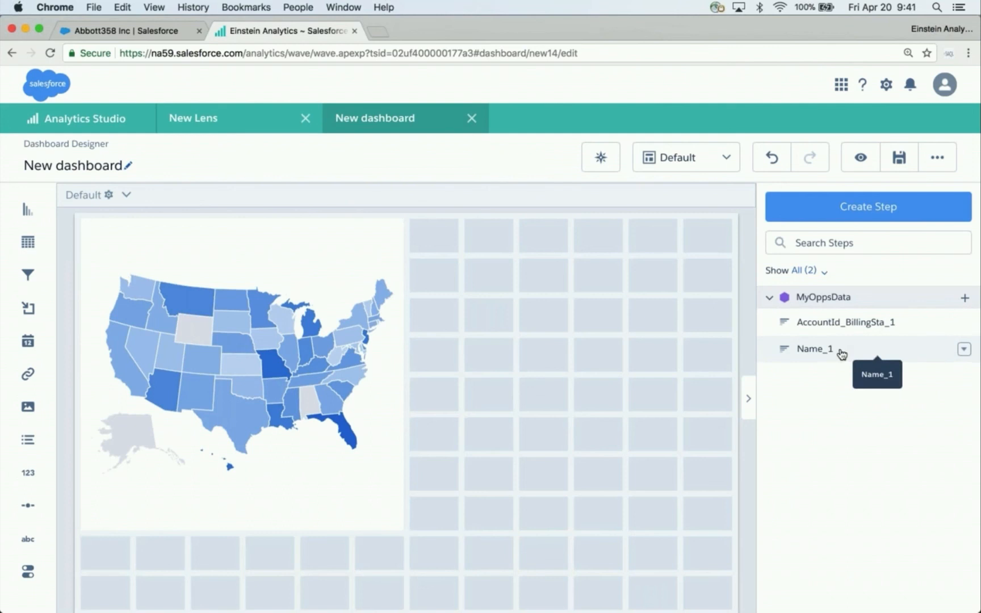
Step: Place the Name_1 step as a bar chart beside the map, matching its size, and hide the chart's legend
left_click_drag(842, 354, 567, 267)
left_click_drag(563, 328, 699, 507)
left_click(957, 230)
left_click(955, 350)
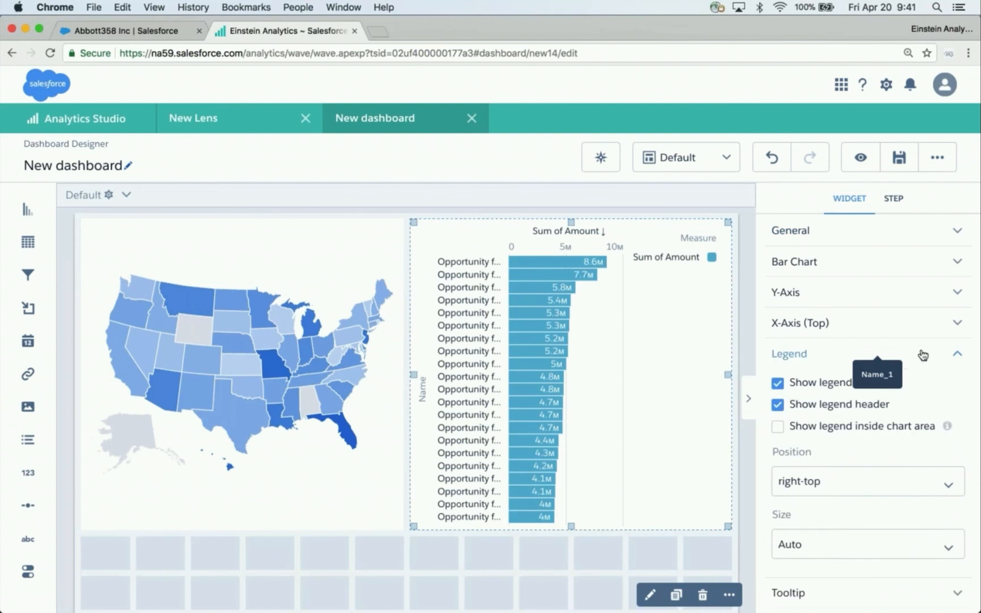
left_click(778, 384)
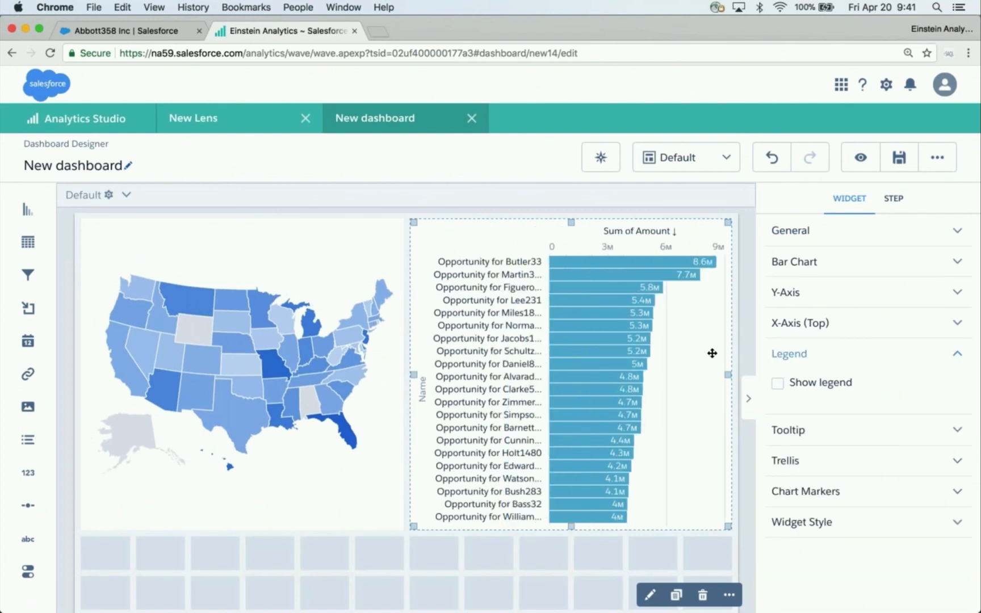
left_click(956, 354)
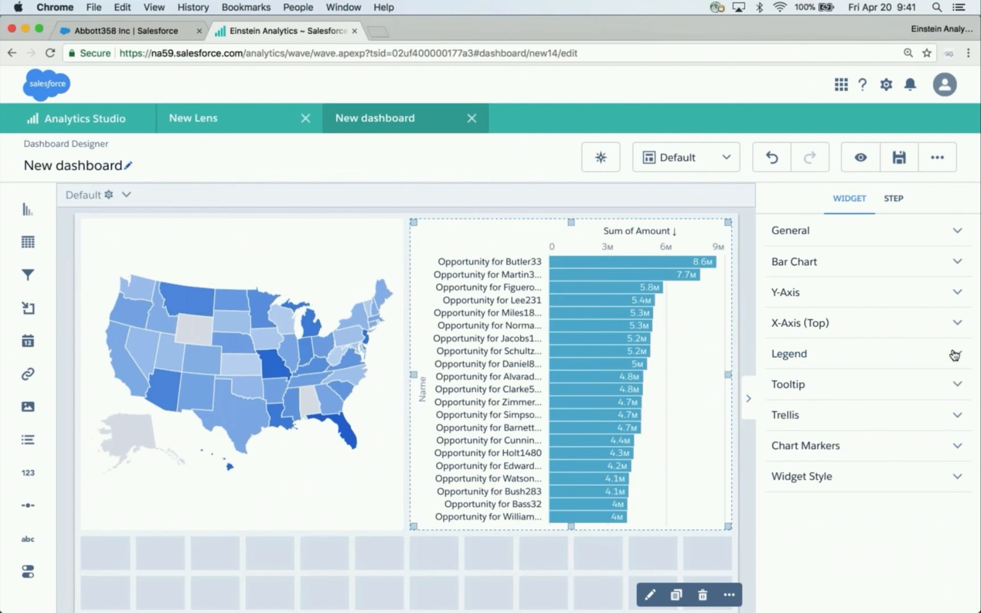
Step: Add a reference line to the bar chart's X-axis with the value 5000000 and the label 5MM
left_click(955, 324)
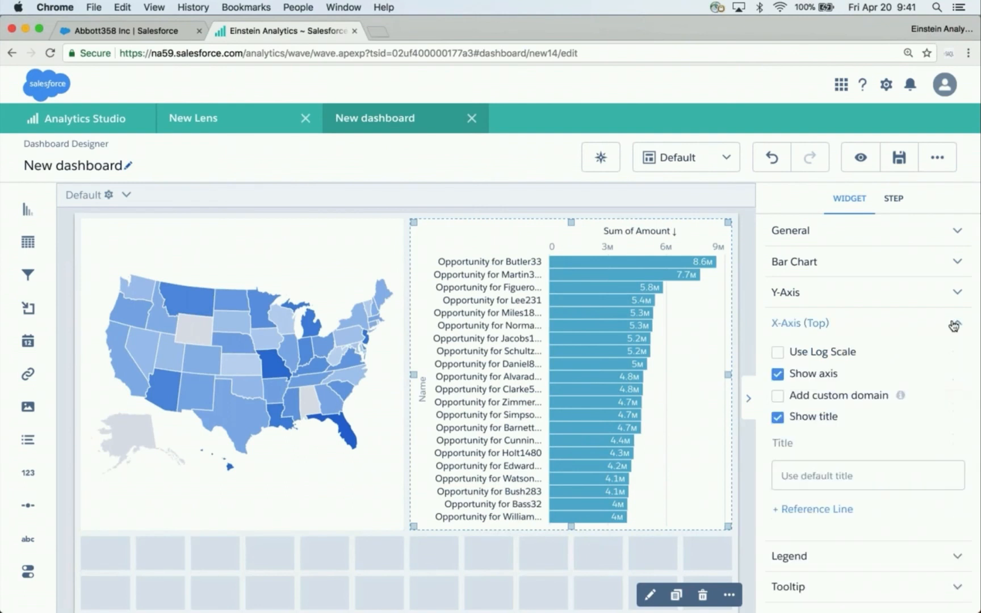
left_click(812, 509)
scroll(799, 521, "down", 1)
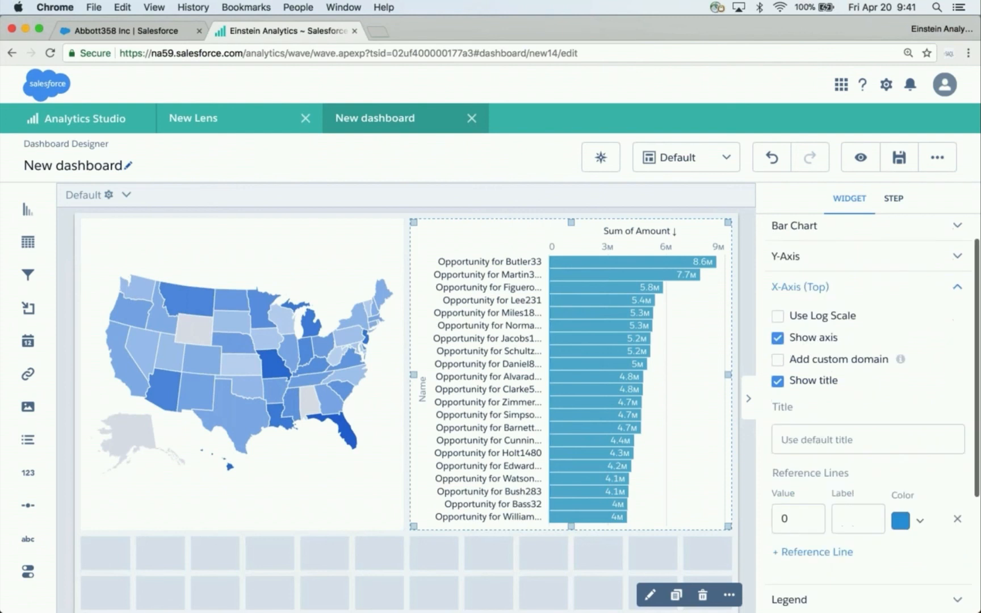
double_click(800, 520)
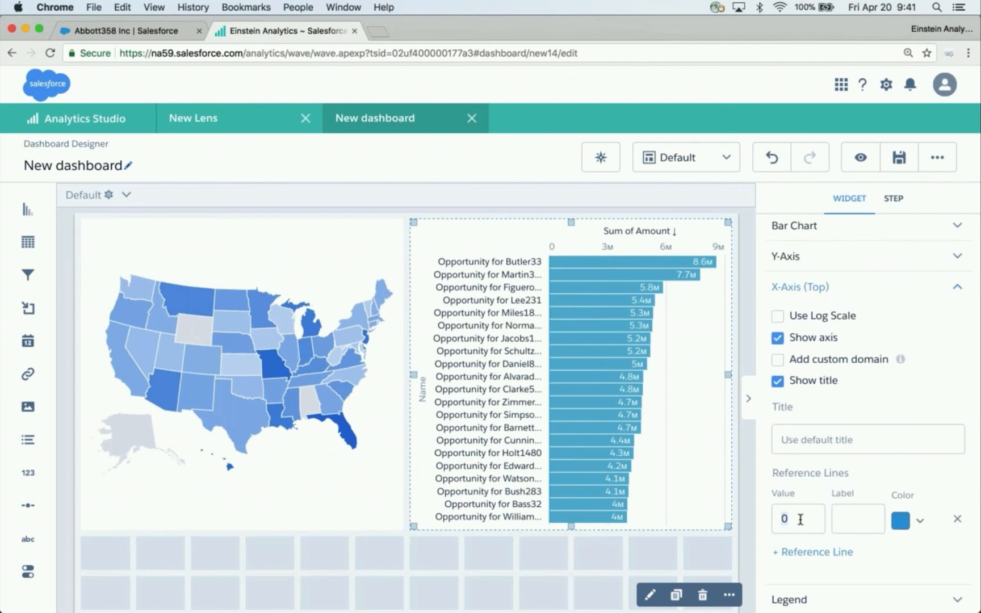
type("5000000")
key("Tab")
type("5")
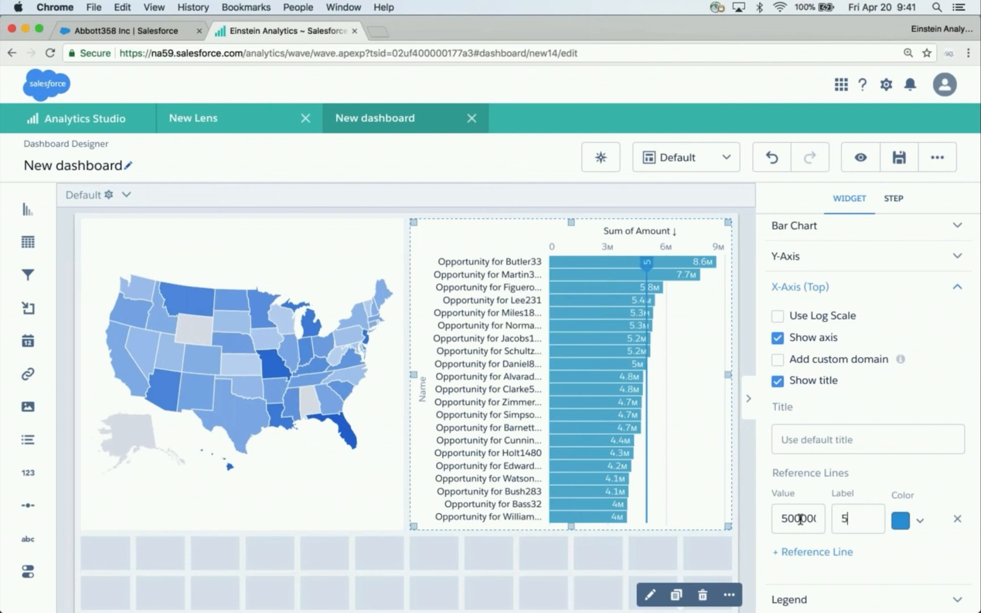
type("MM")
key("Tab")
Step: Set the 5MM reference line's color to the custom orange-red rgb(224, 70, 0) and collapse the X-axis settings
scroll(795, 547, "down", 3)
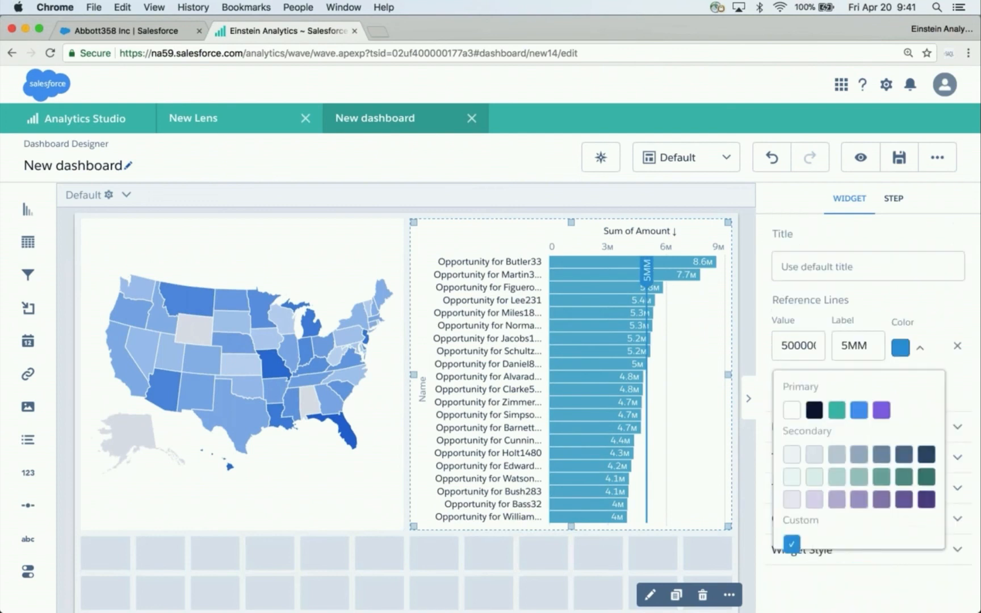
left_click(792, 543)
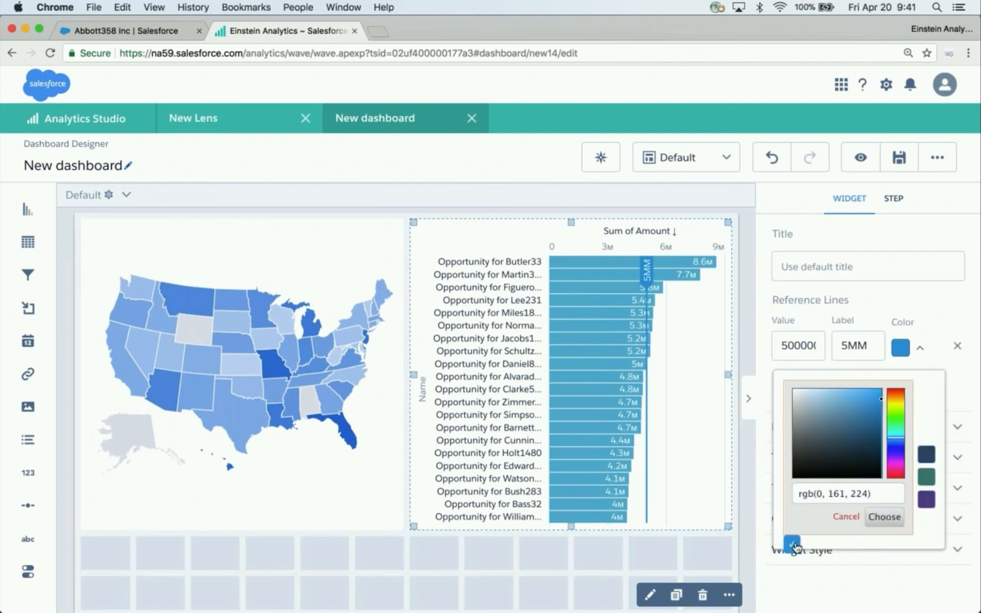
left_click(896, 391)
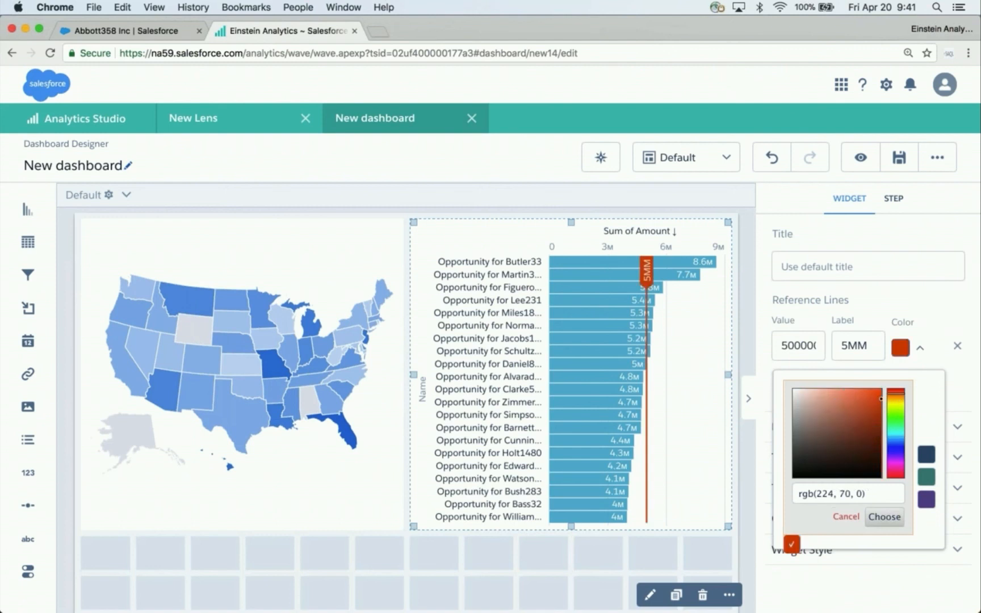
left_click(885, 517)
scroll(869, 398, "up", 5)
left_click(958, 324)
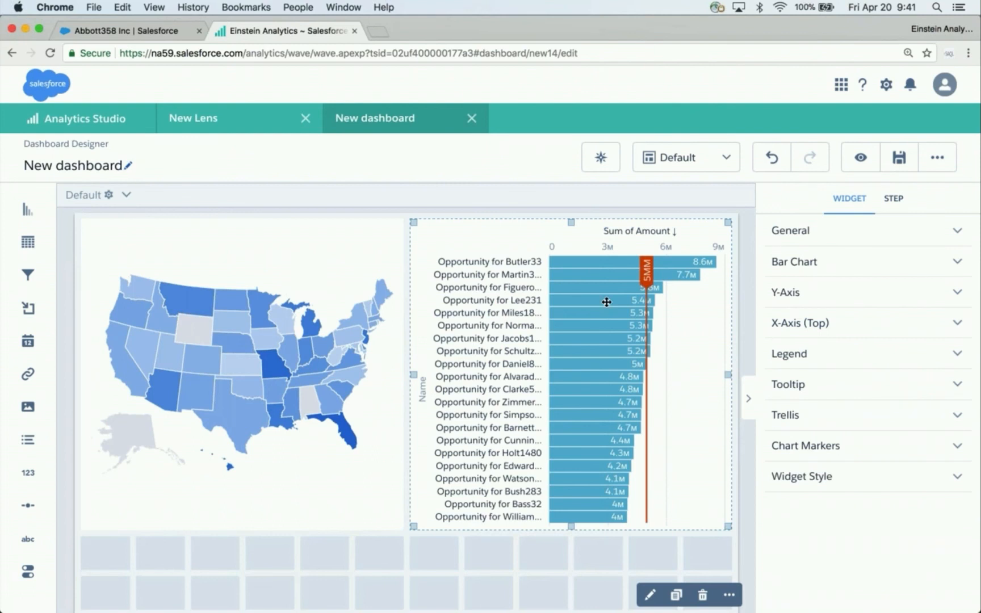
Step: Preview the dashboard, select individual states such as South Carolina and Virginia to test the bar chart's filtering, and clear the selection
left_click(861, 159)
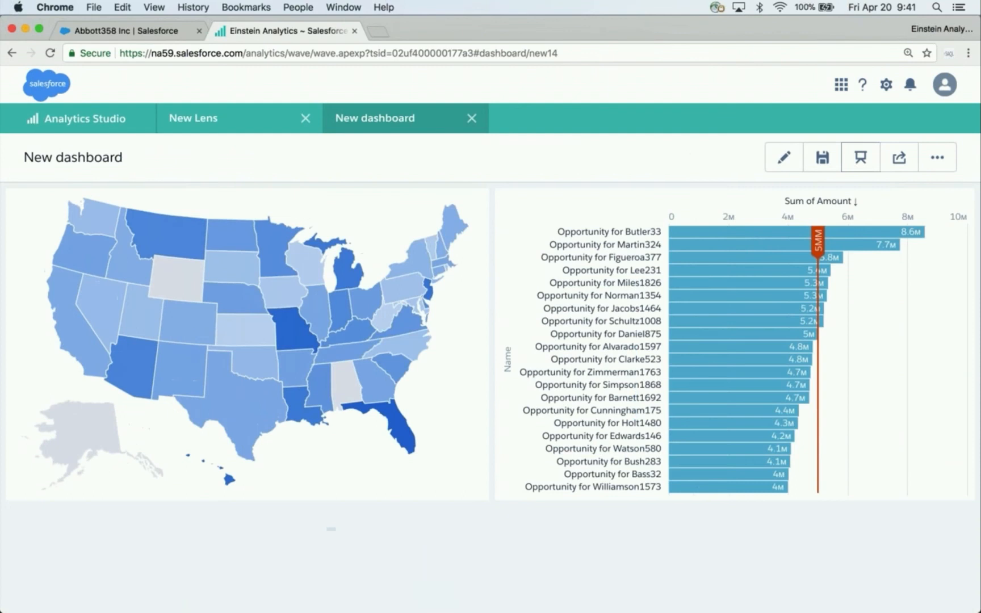
left_click(401, 367)
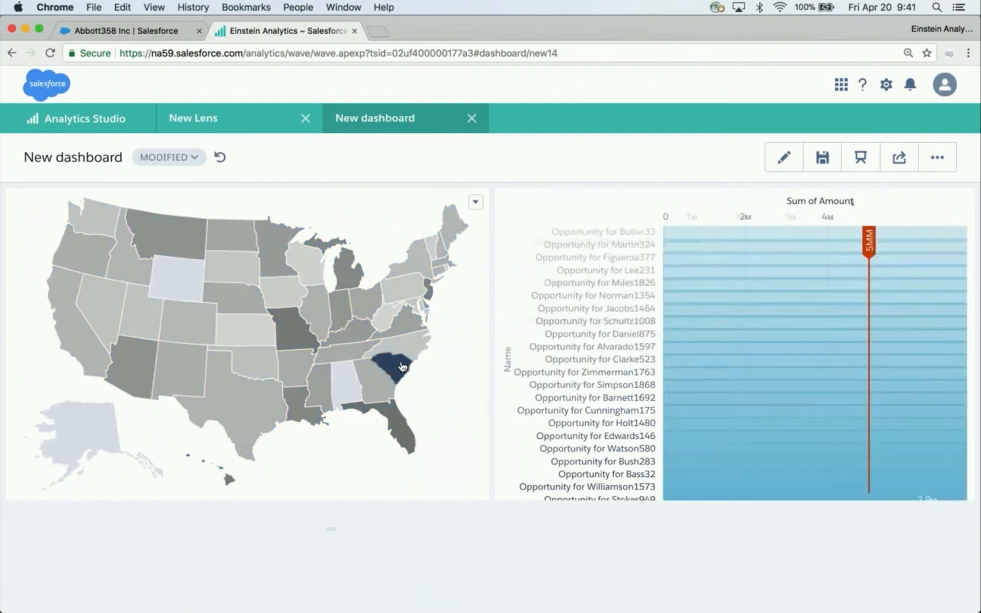
left_click(411, 328)
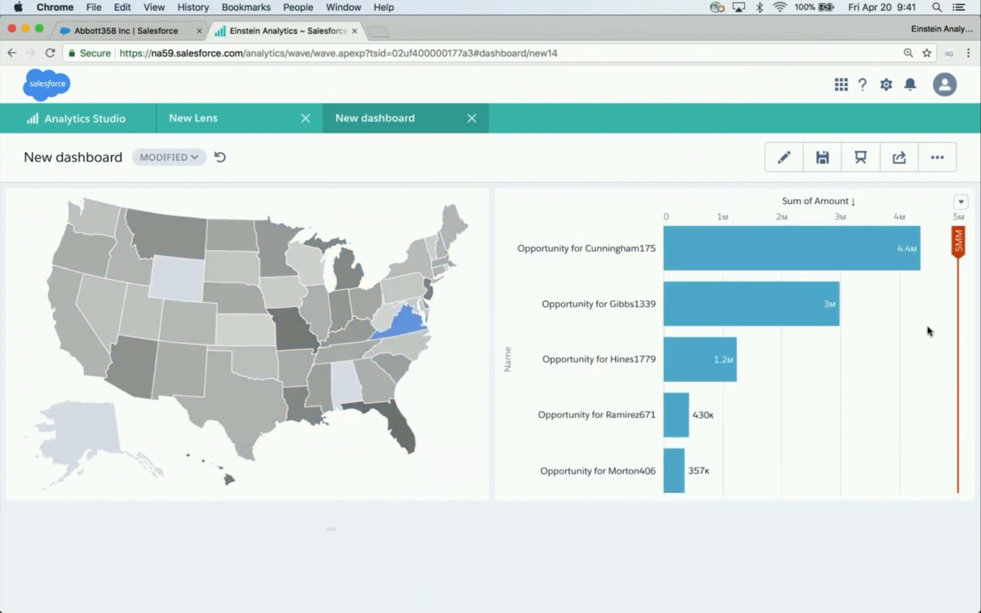
left_click(286, 332)
left_click(70, 346)
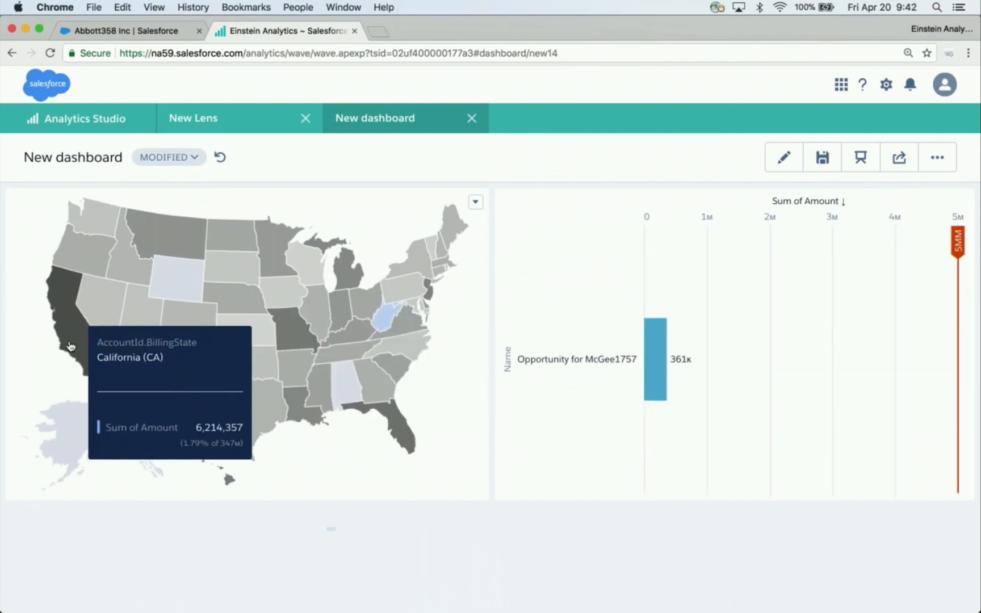
left_click(110, 317)
left_click(89, 259)
left_click(88, 260)
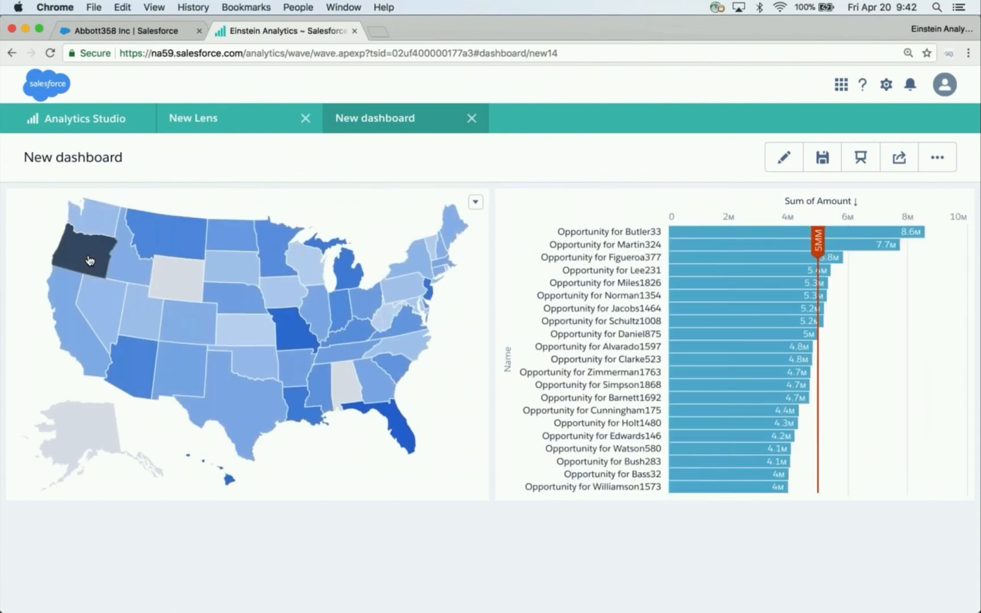
Step: Return to editing the dashboard and create a step from the MyOppsData dataset that measures the Median of Amount
left_click(783, 159)
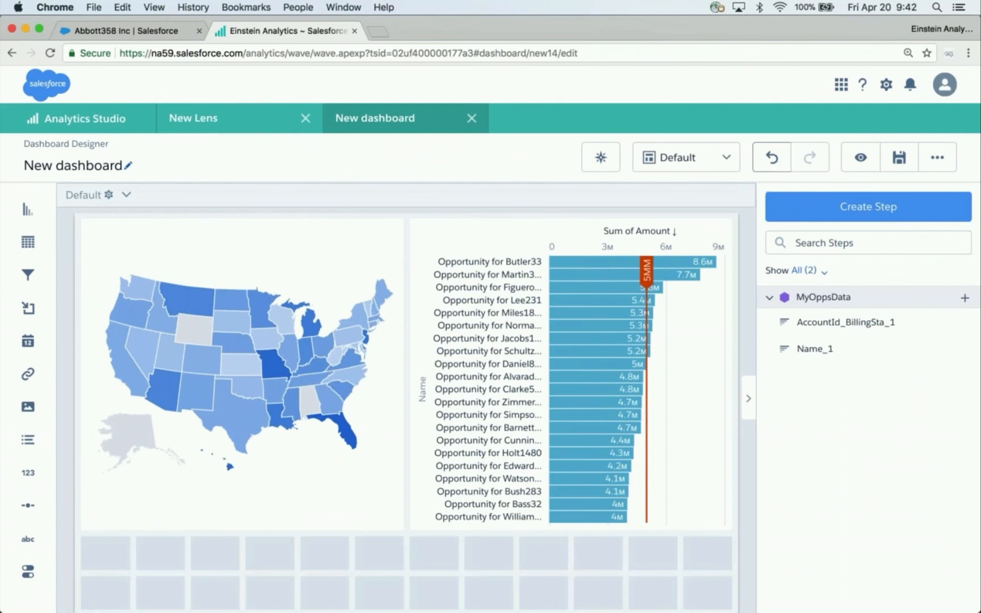
left_click(846, 213)
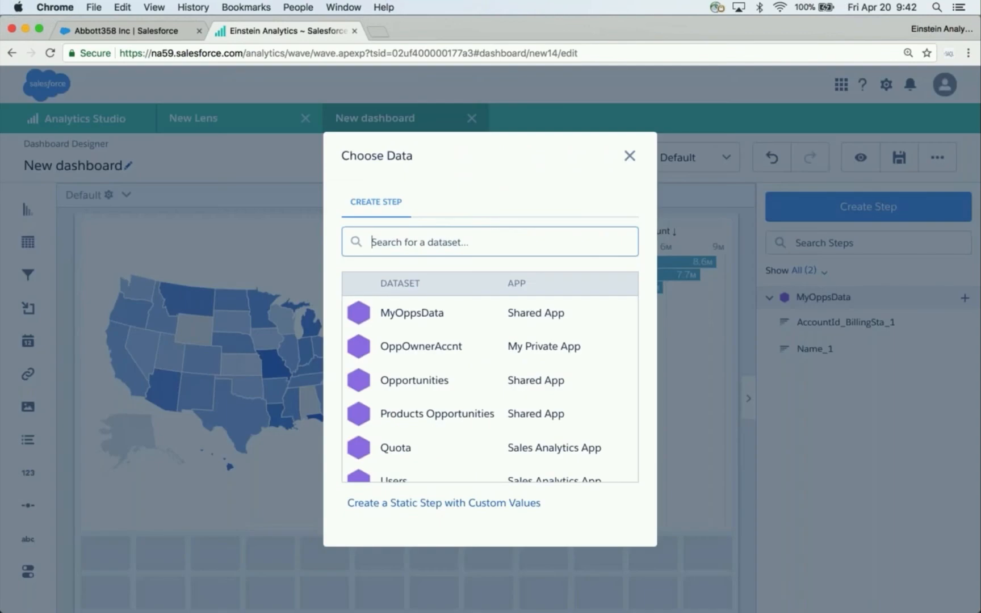
left_click(414, 319)
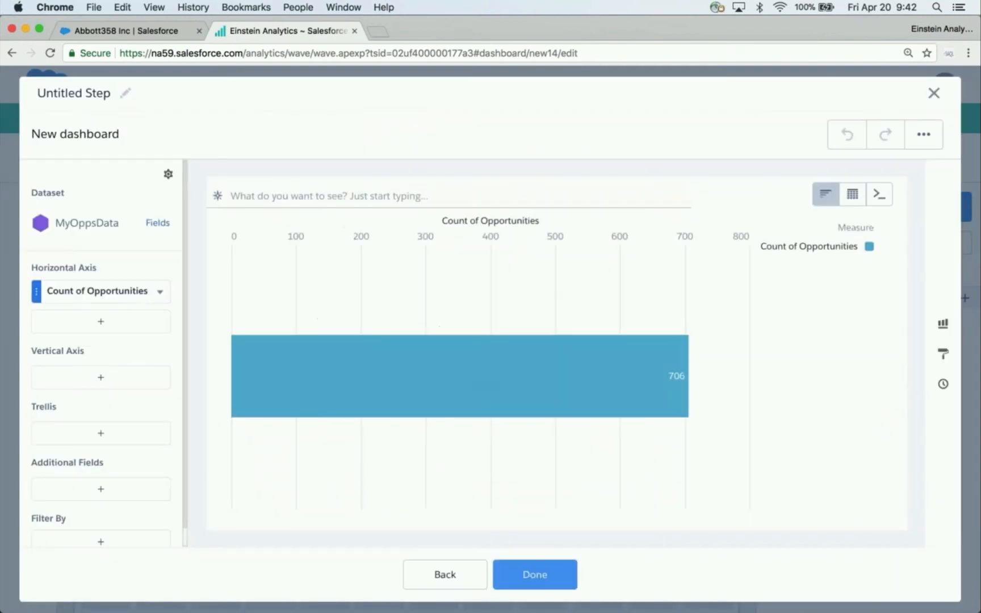
left_click(160, 291)
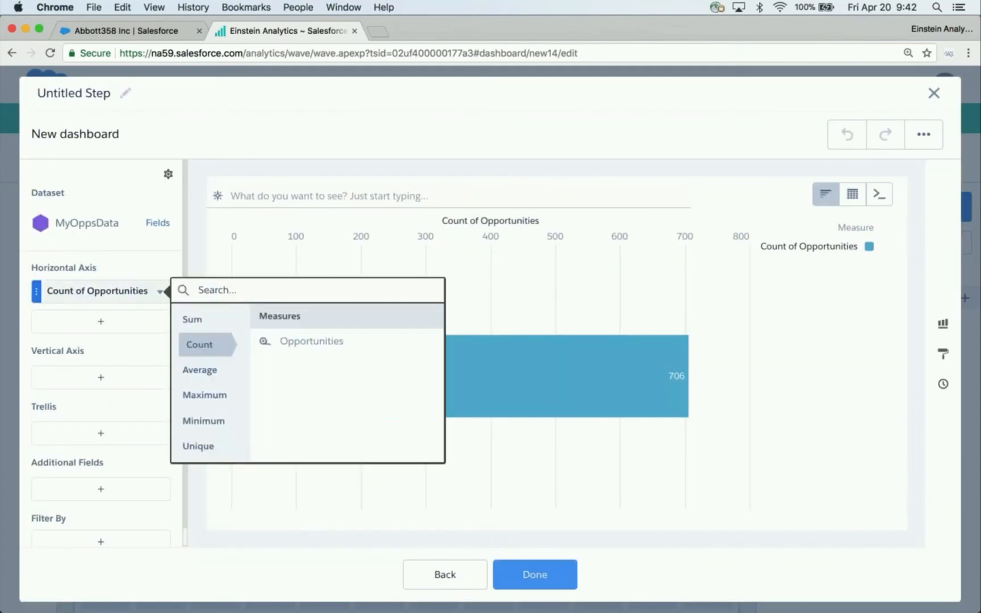
scroll(211, 398, "down", 3)
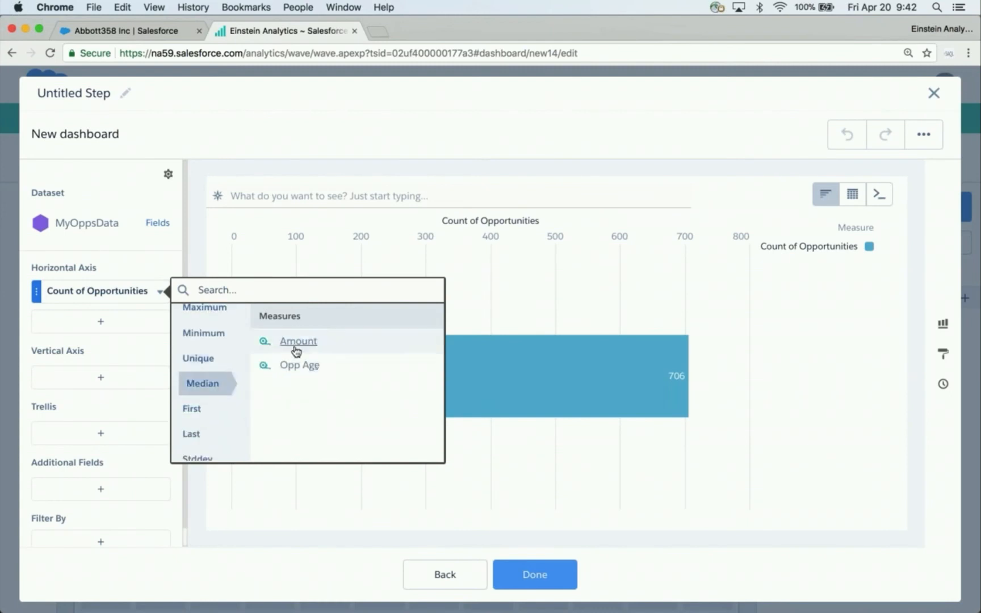
left_click(297, 343)
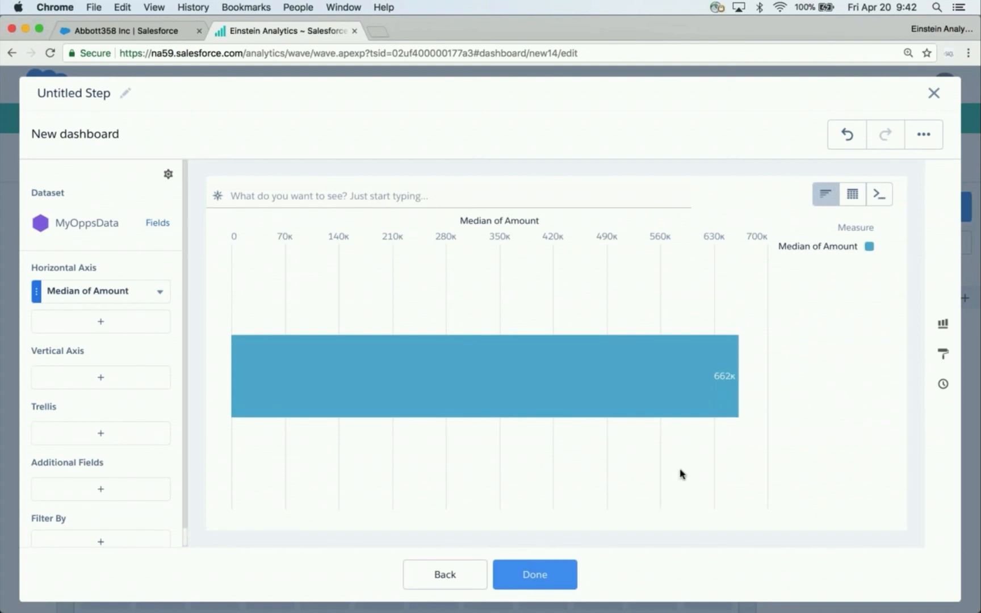
left_click(563, 575)
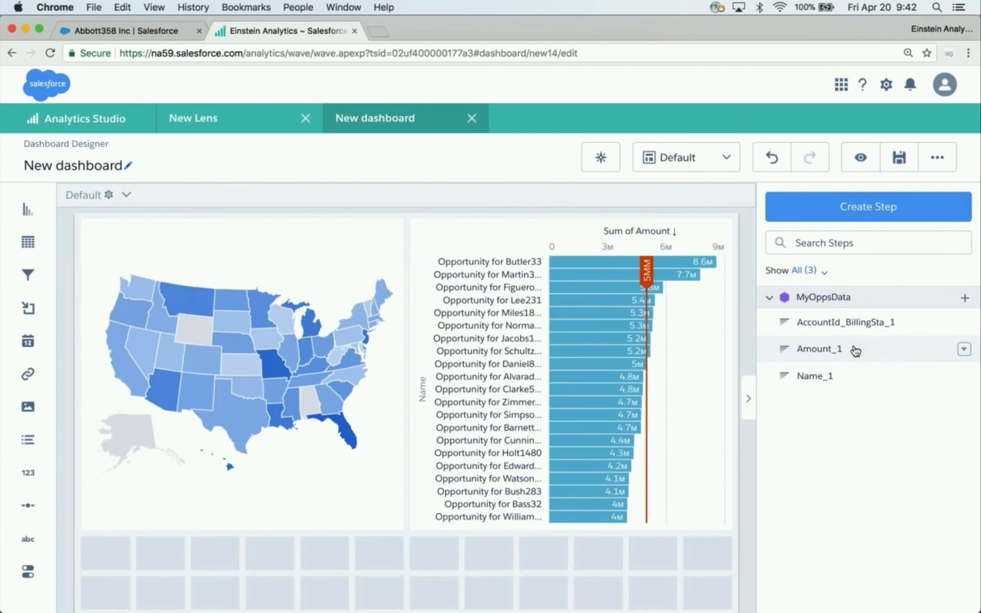
Step: Place a number widget directly below the bar chart's lower-right corner, bind it to the Amount_1 step and shorten its number
left_click_drag(856, 351, 430, 533)
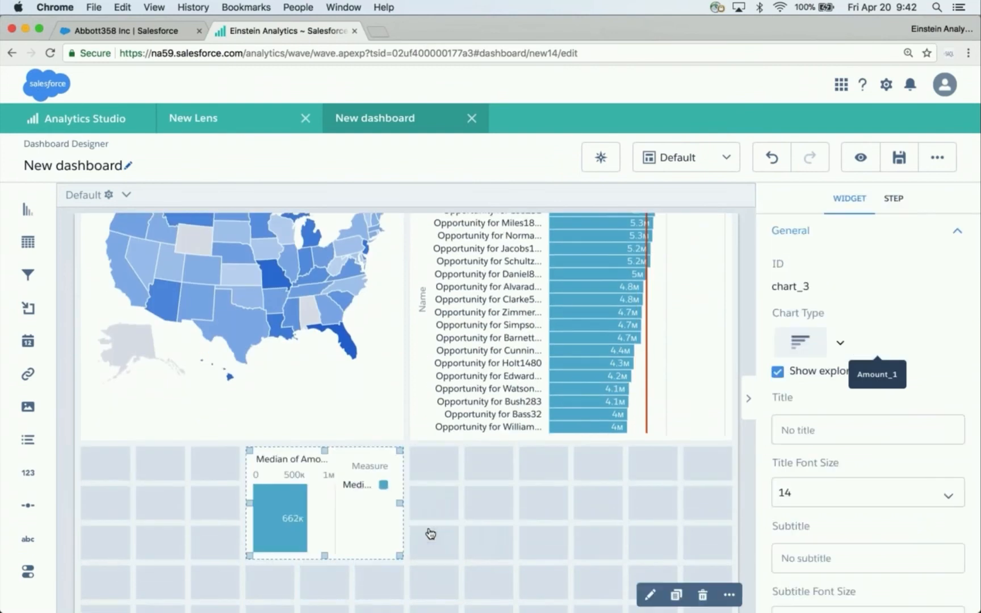
key("Delete")
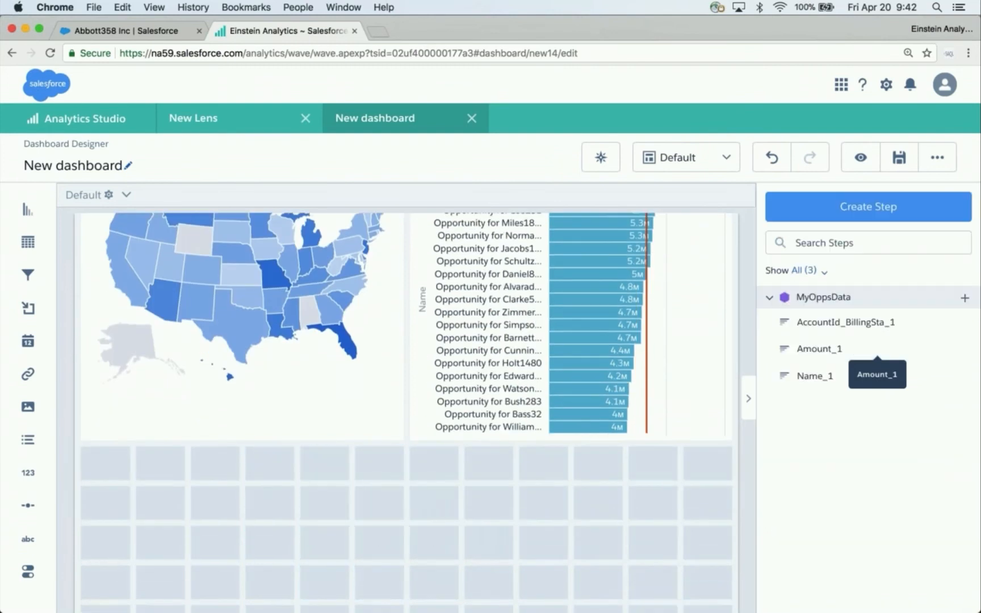
left_click_drag(43, 482, 661, 469)
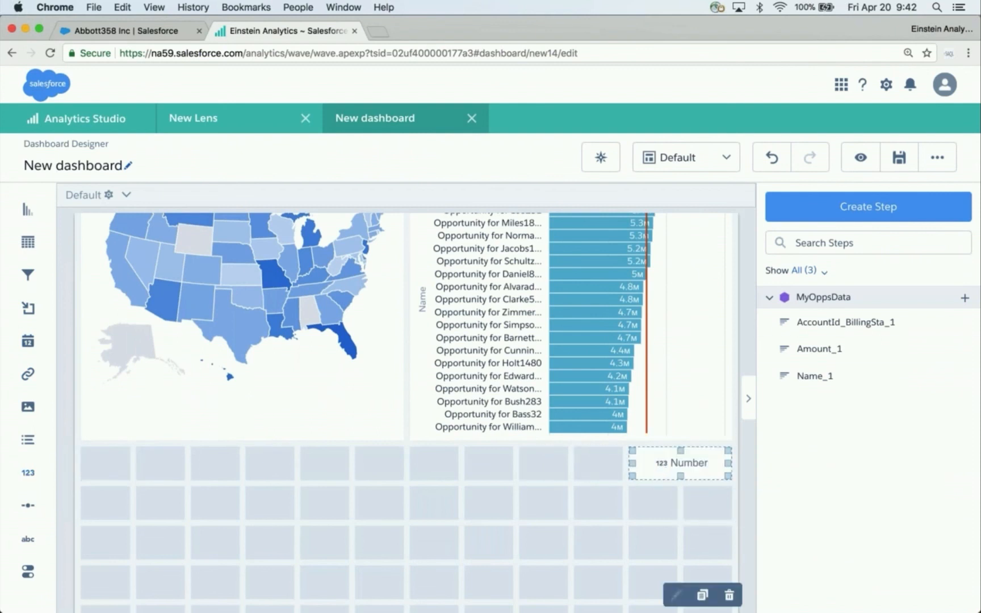
left_click_drag(838, 348, 722, 429)
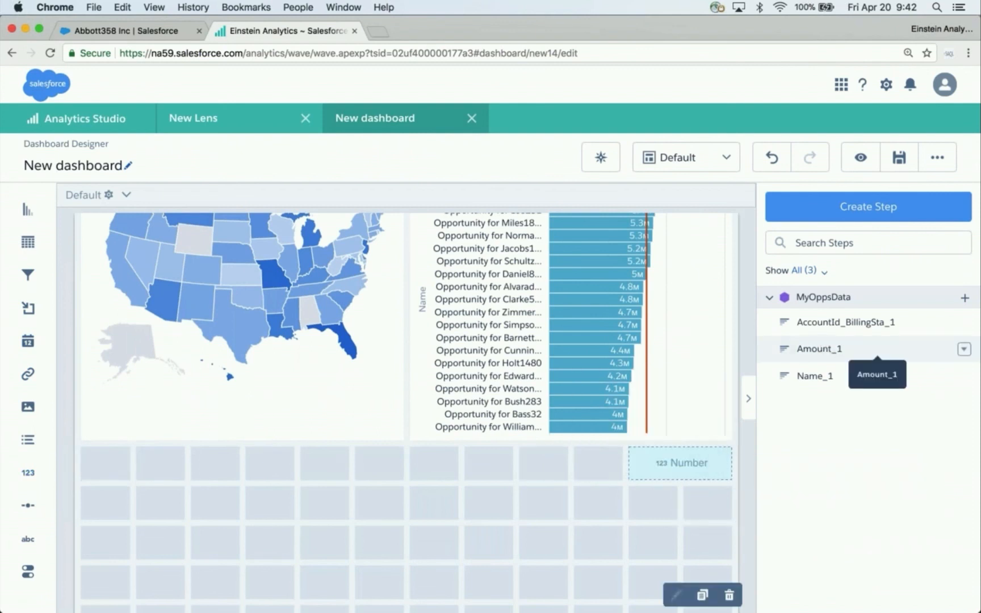
left_click(777, 445)
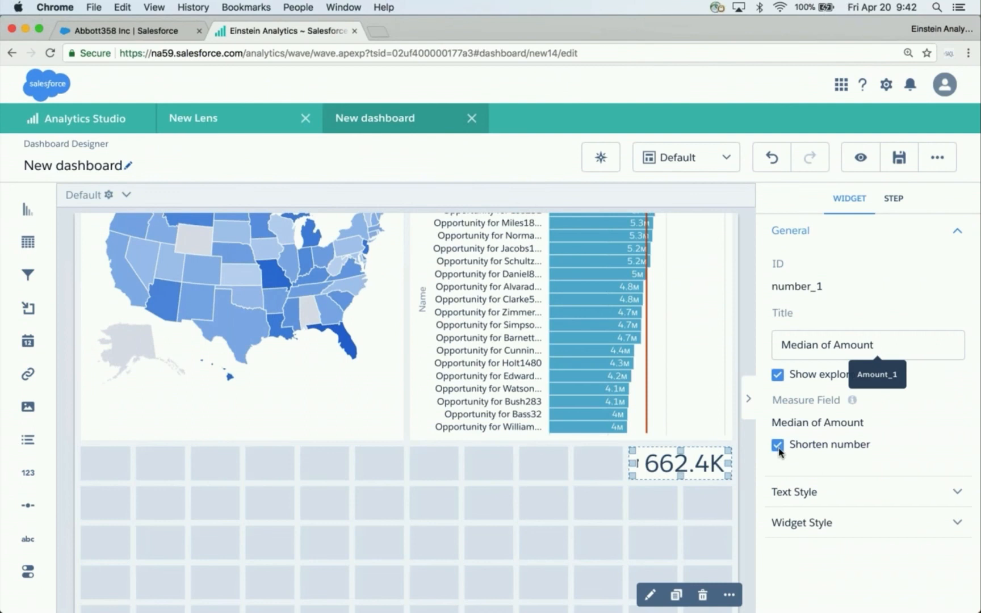
scroll(522, 528, "up", 3)
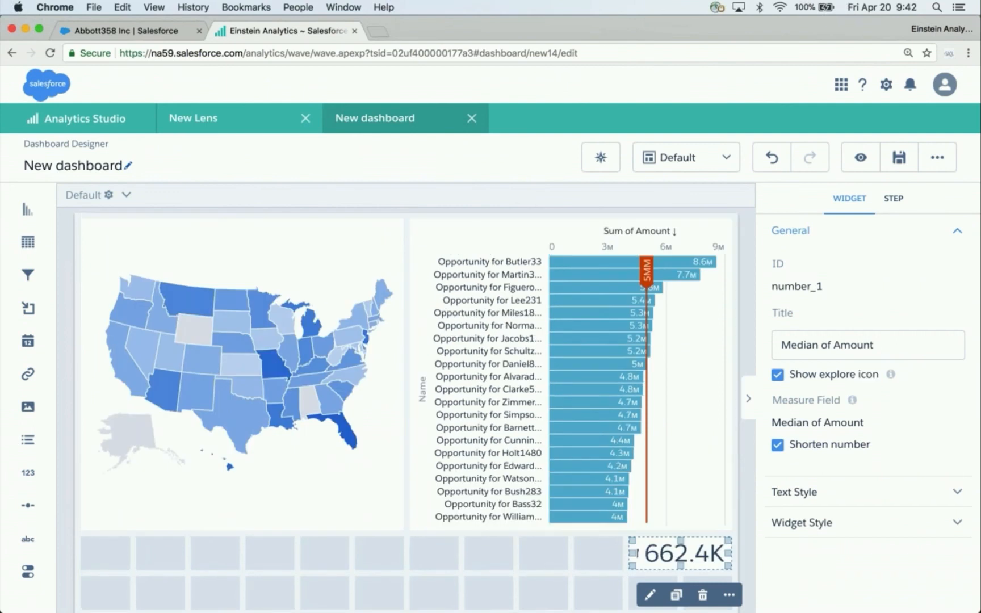
Step: Preview the dashboard, select states such as Iowa and Missouri to test the median number's filtering, clear the selection and return to editing
left_click(861, 161)
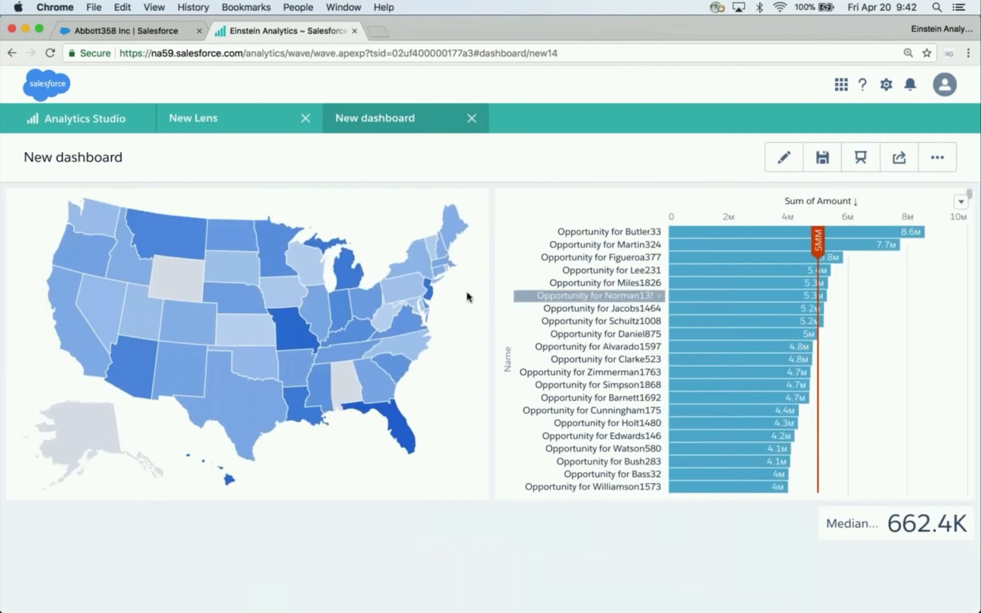
left_click(281, 295)
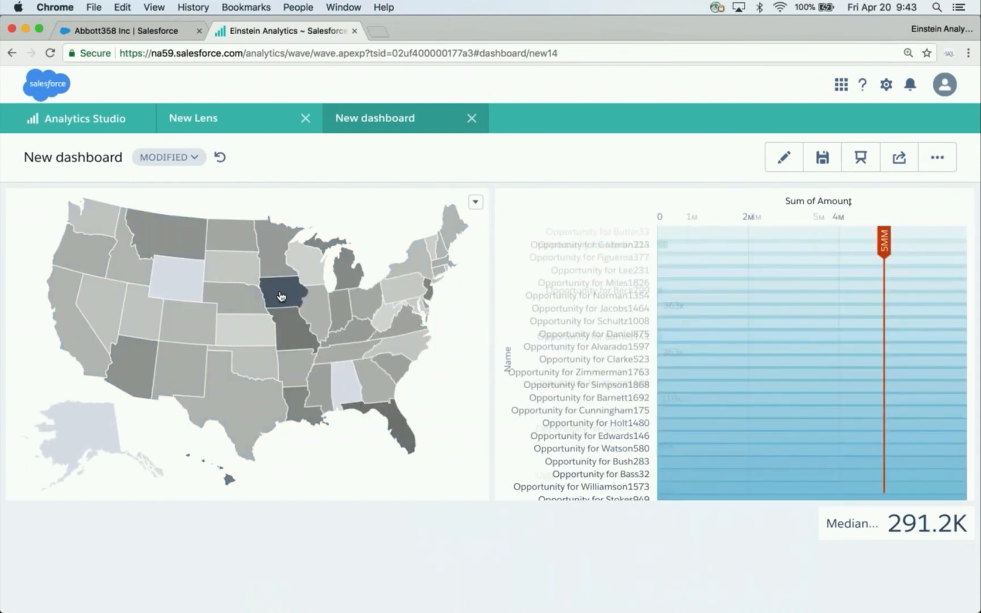
left_click(79, 327)
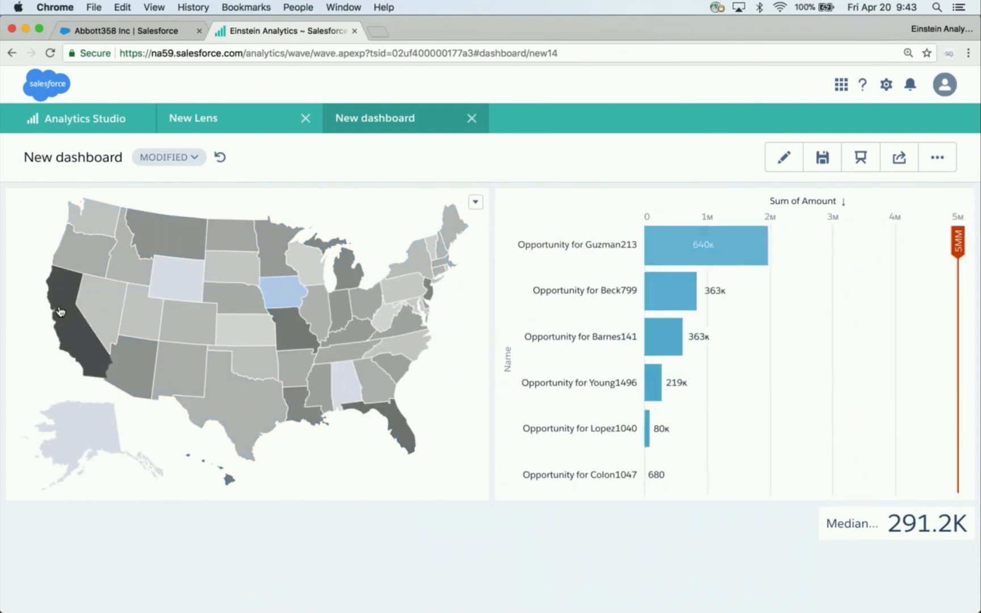
left_click(286, 324)
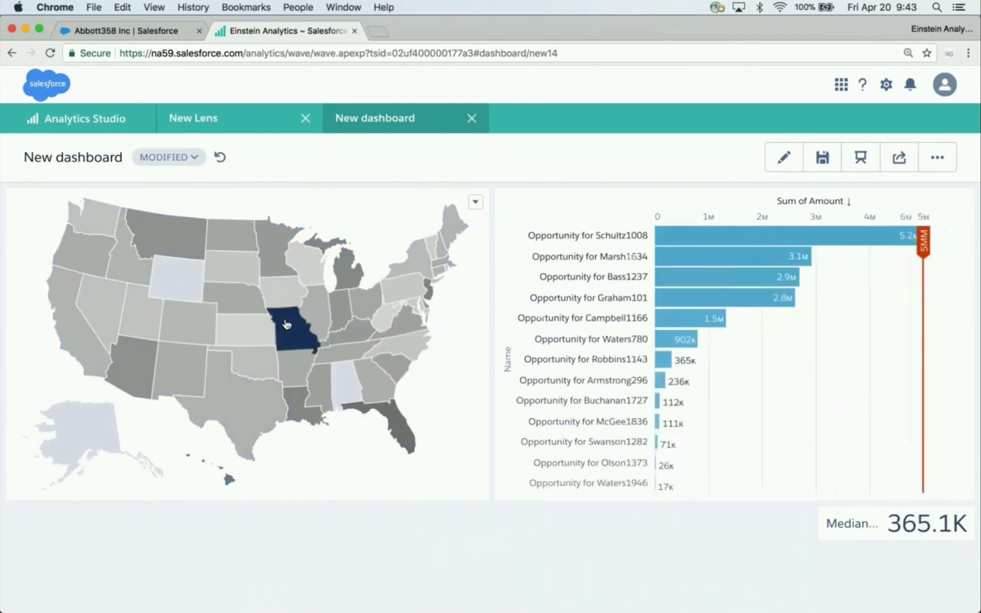
left_click(287, 325)
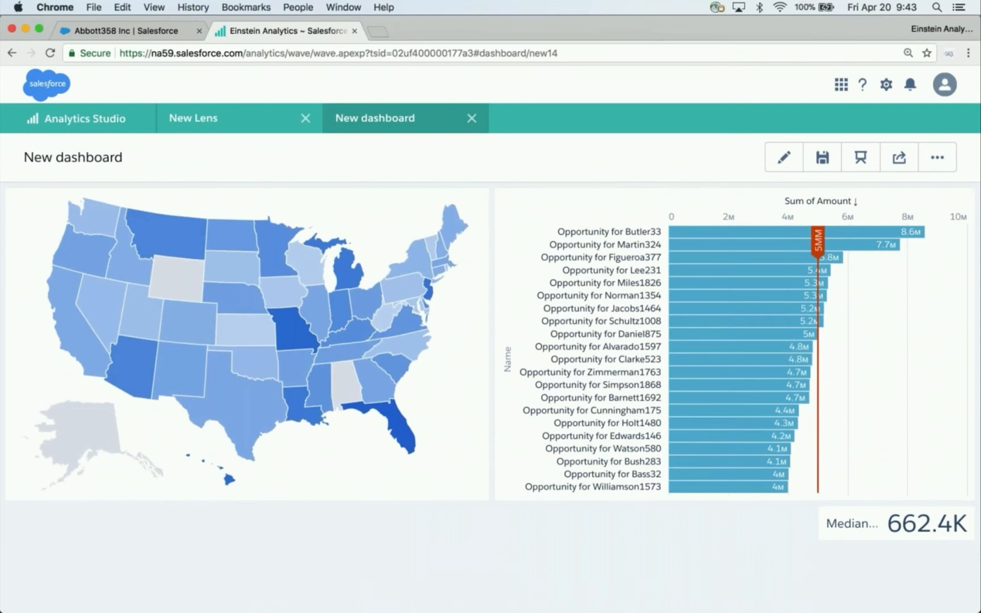
left_click(784, 158)
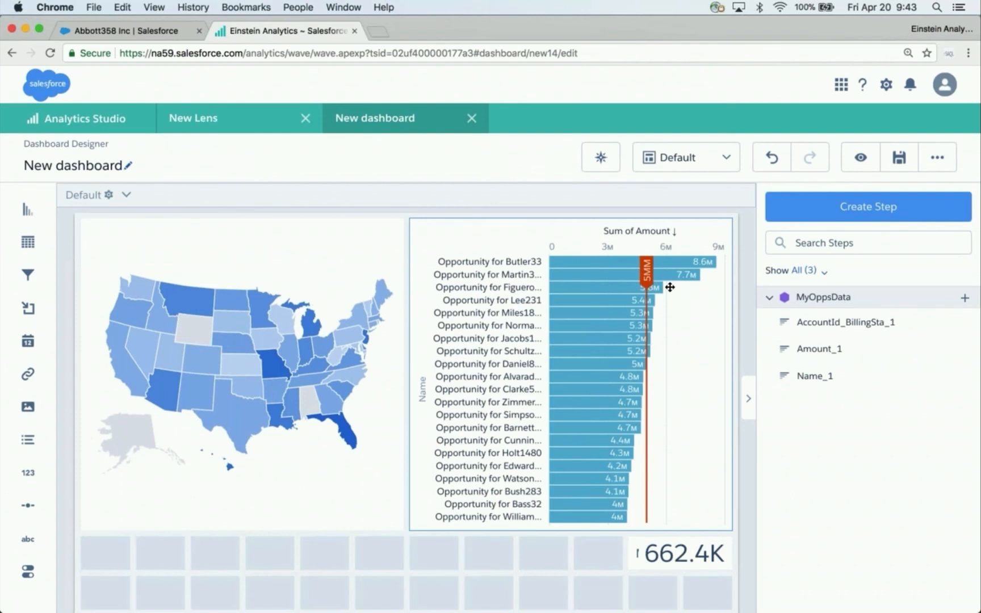
Step: Switch to the embed file in Atom and insert three blank lines between the "label" and "value" binding lines
key("super+Tab")
scroll(390, 410, "down", 1)
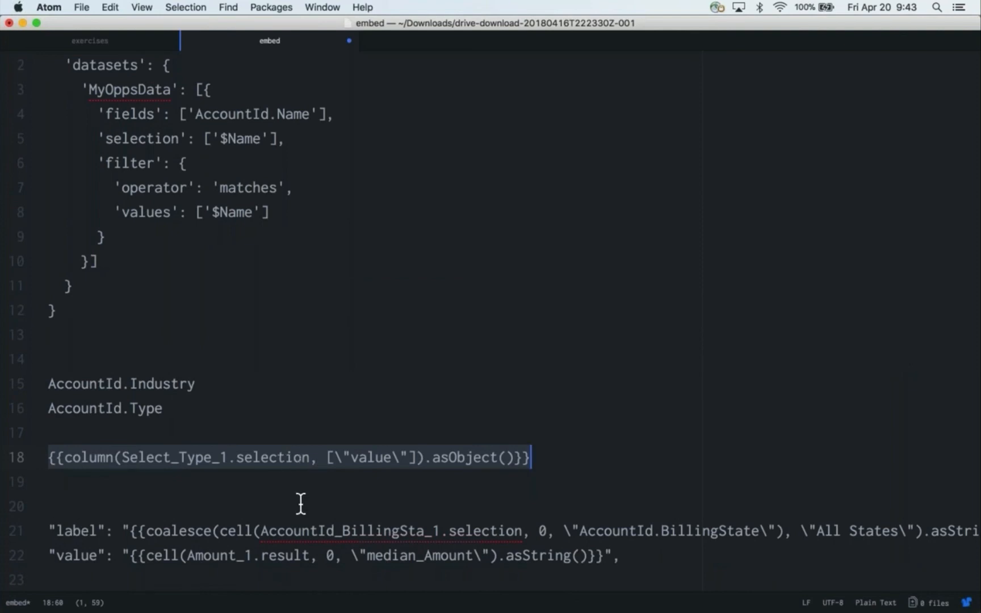
key("super+Tab")
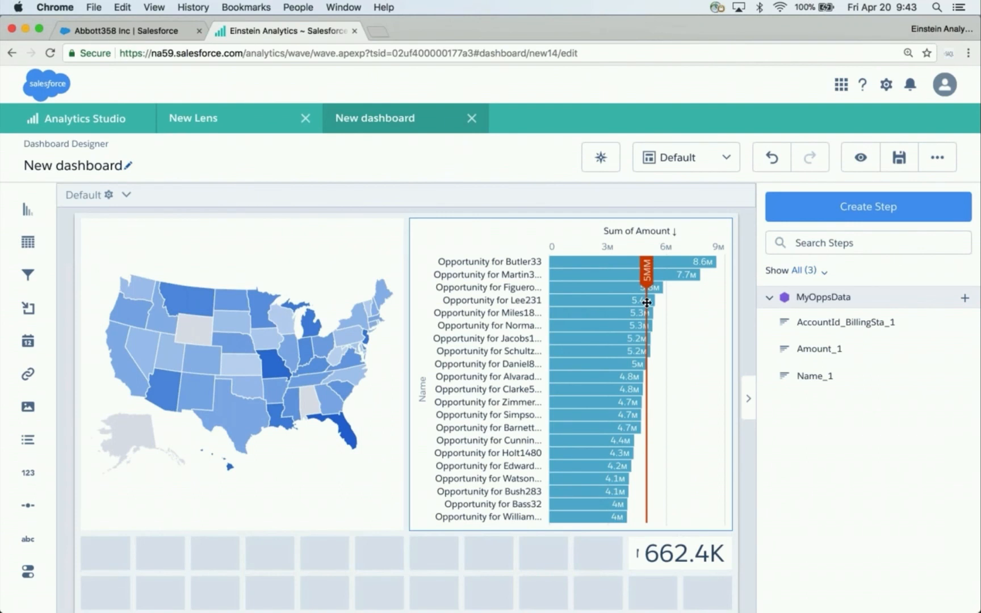
key("super+Tab")
left_click(690, 529)
key("super+Right")
key("Return")
key("Return")
key("Up")
key("Up")
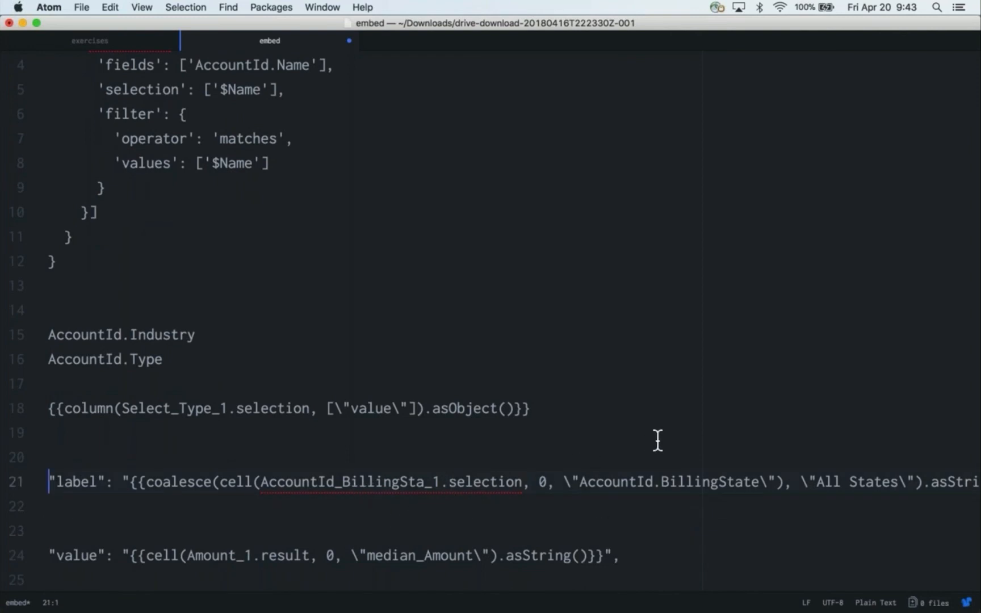
key("Down")
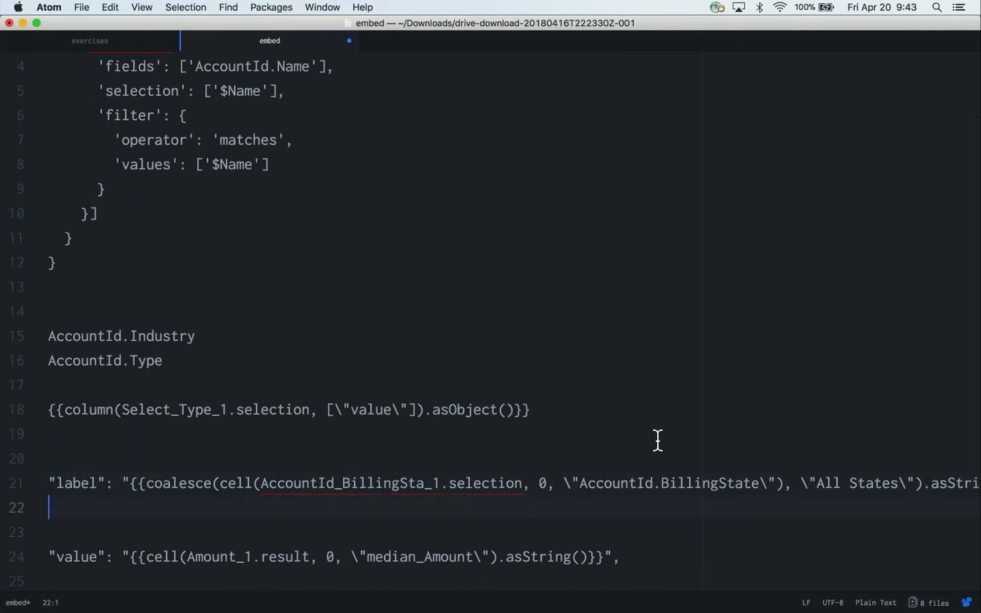
key("Return")
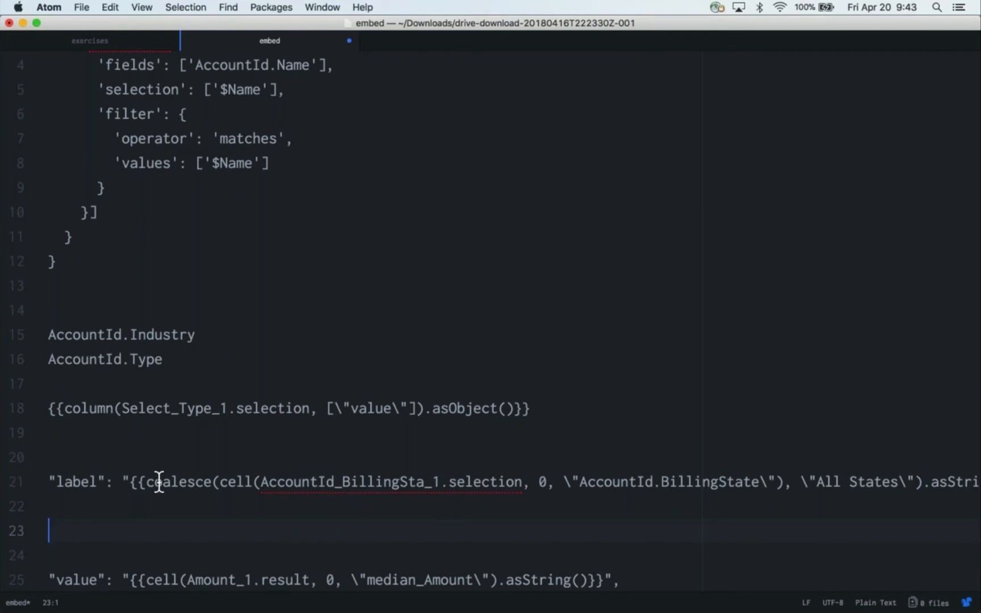
Step: Highlight the coalesce expression in the "label" binding to examine it, and deselect it
left_click(136, 481)
key("super+shift+Right")
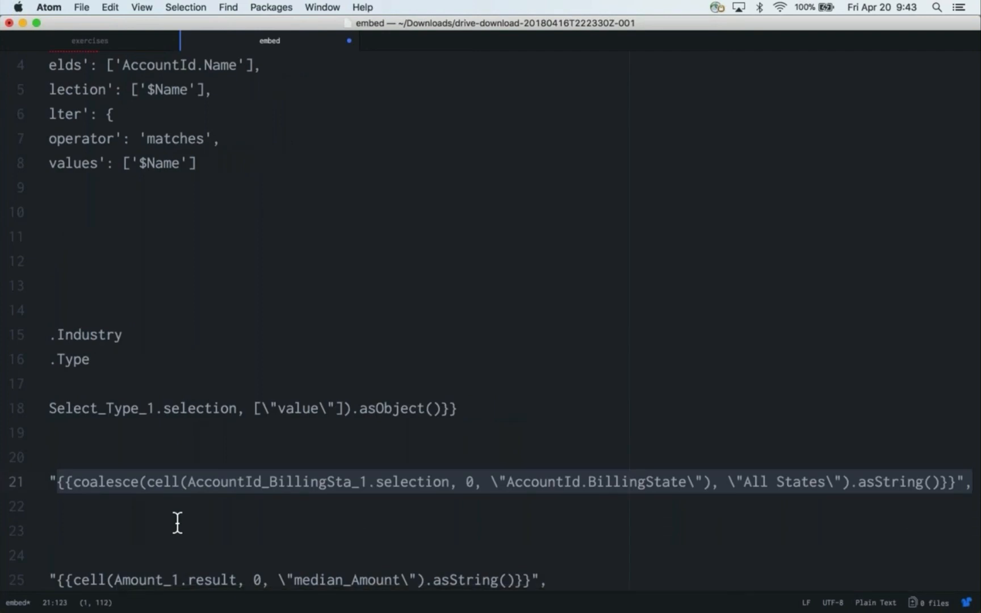
left_click(221, 507)
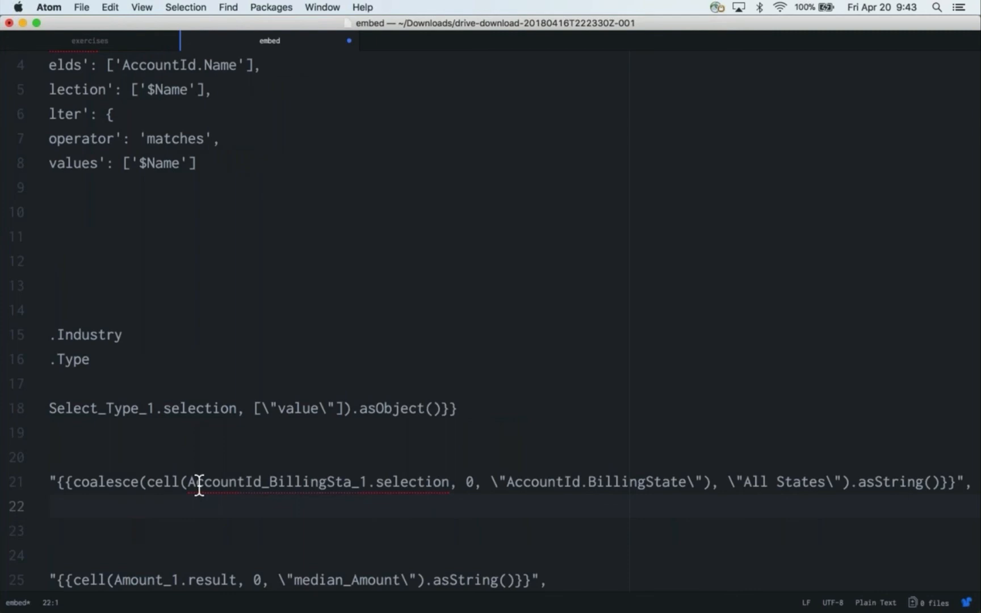
Step: Highlight the cell function's arguments, the whole cell call and the coalesce arguments in the "label" binding to examine them
left_click(181, 482)
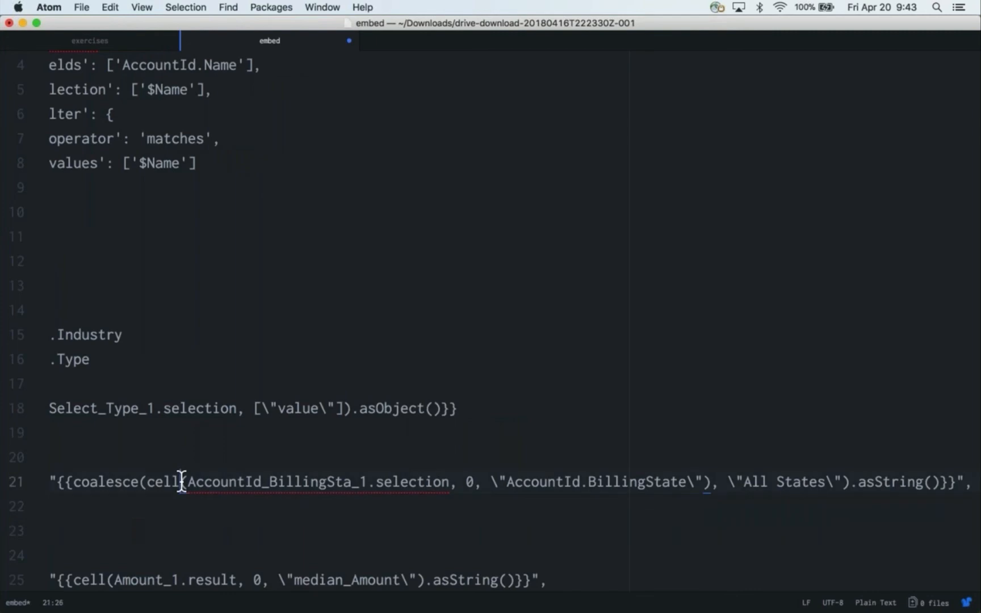
left_click(708, 481, "shift")
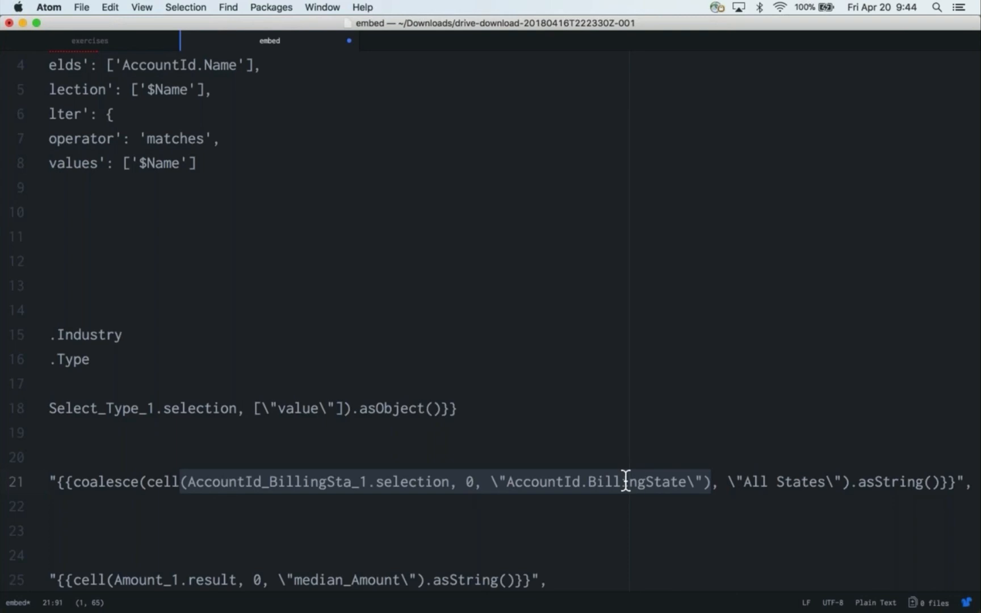
left_click(146, 480)
left_click(709, 481, "shift")
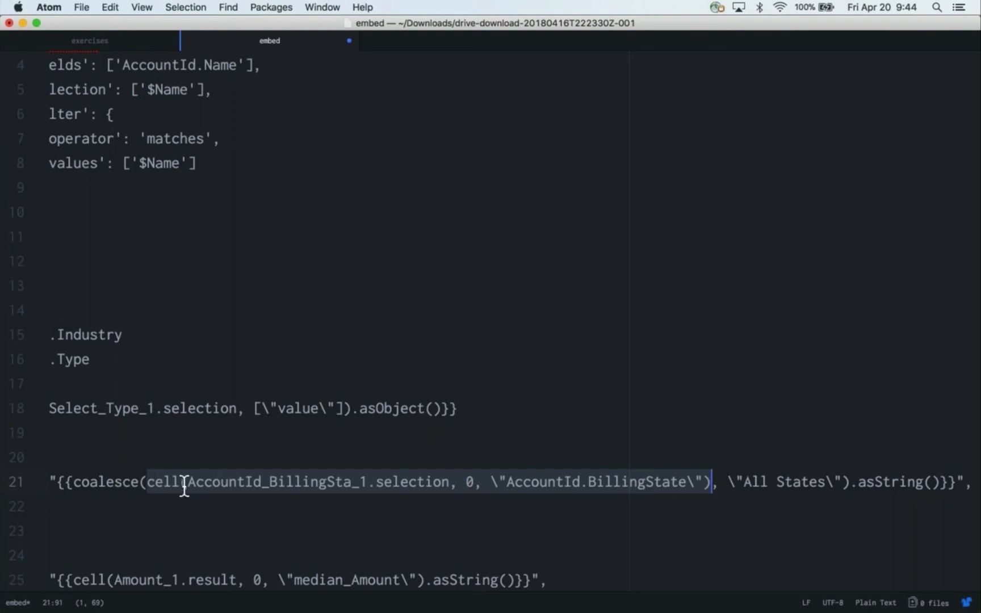
left_click(140, 481)
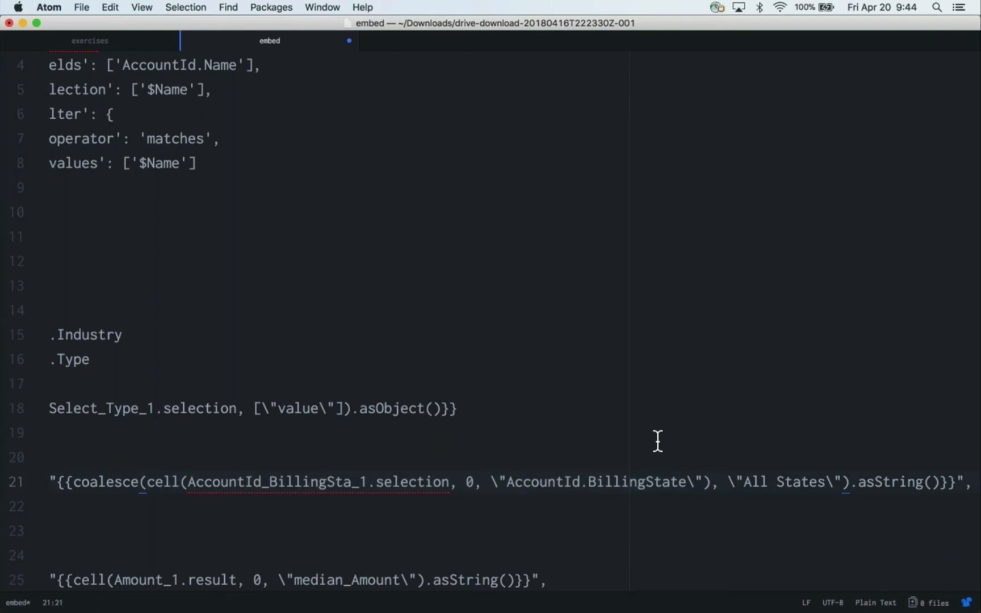
left_click(850, 481, "shift")
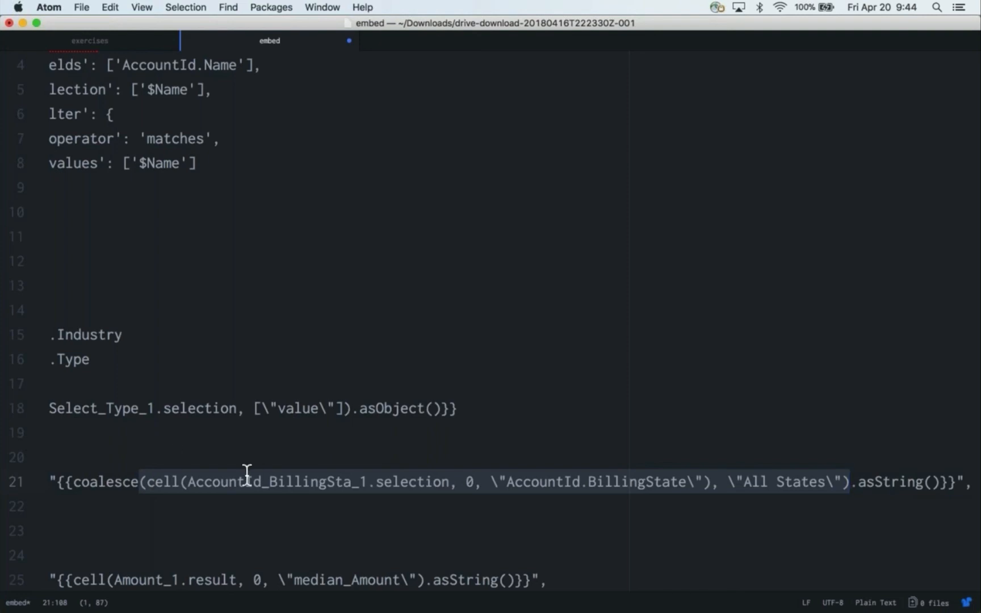
left_click(143, 482)
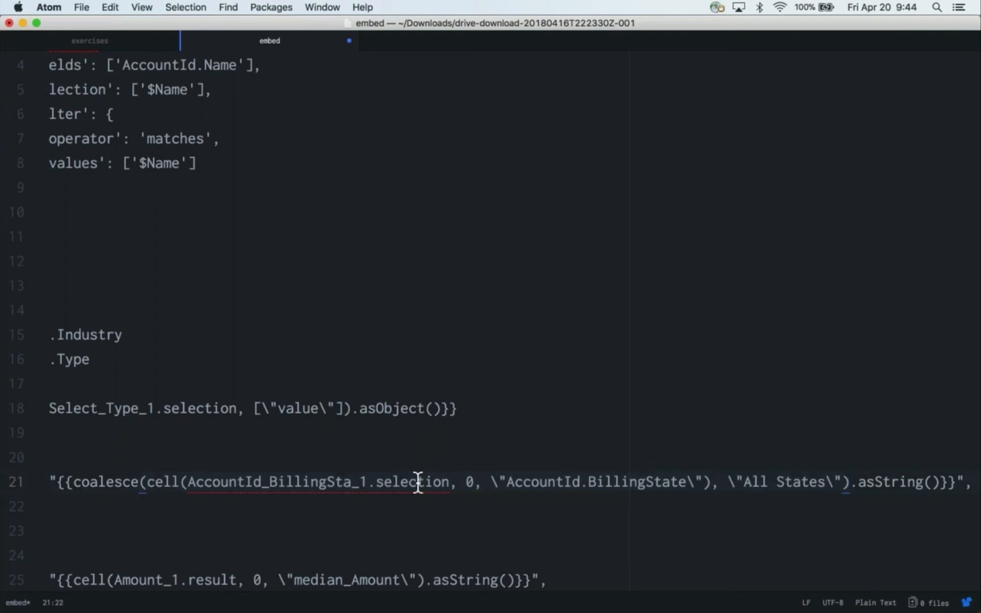
left_click(710, 481, "shift")
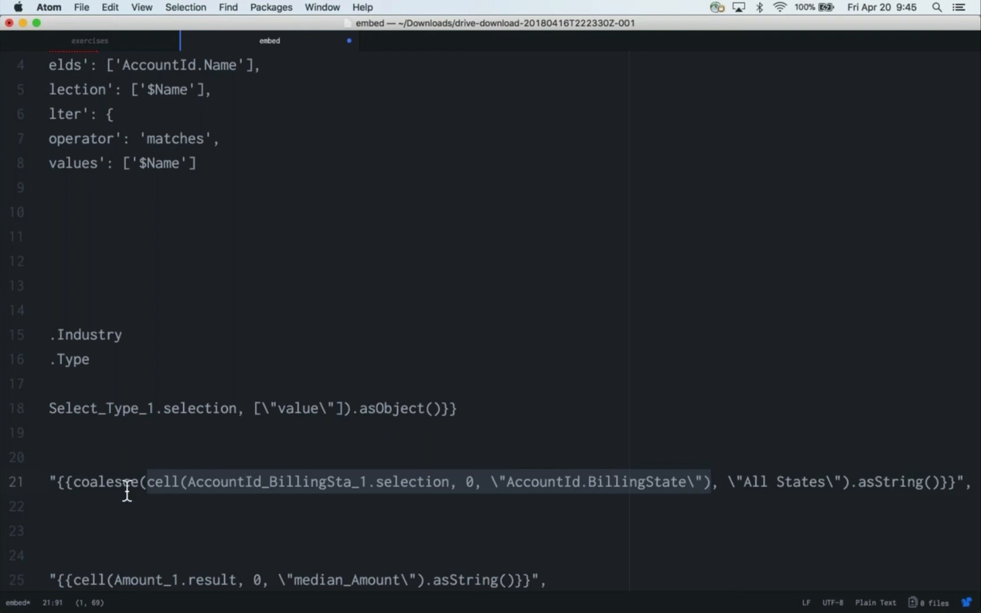
Step: Highlight the "All States" fallback and the asString function in the "label" binding to examine them, and return to the line's start
left_click_drag(727, 481, 837, 482)
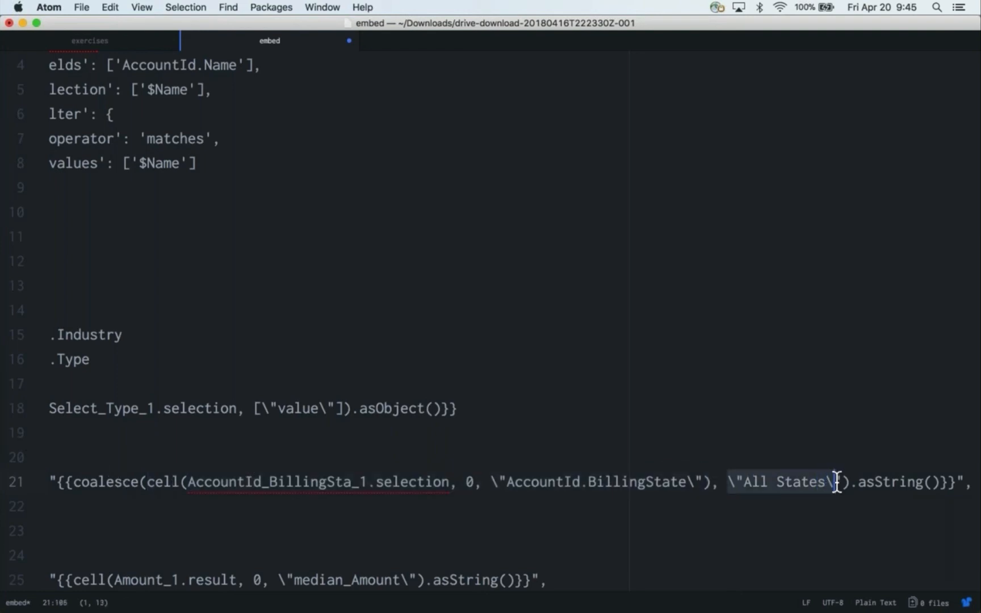
left_click(857, 482)
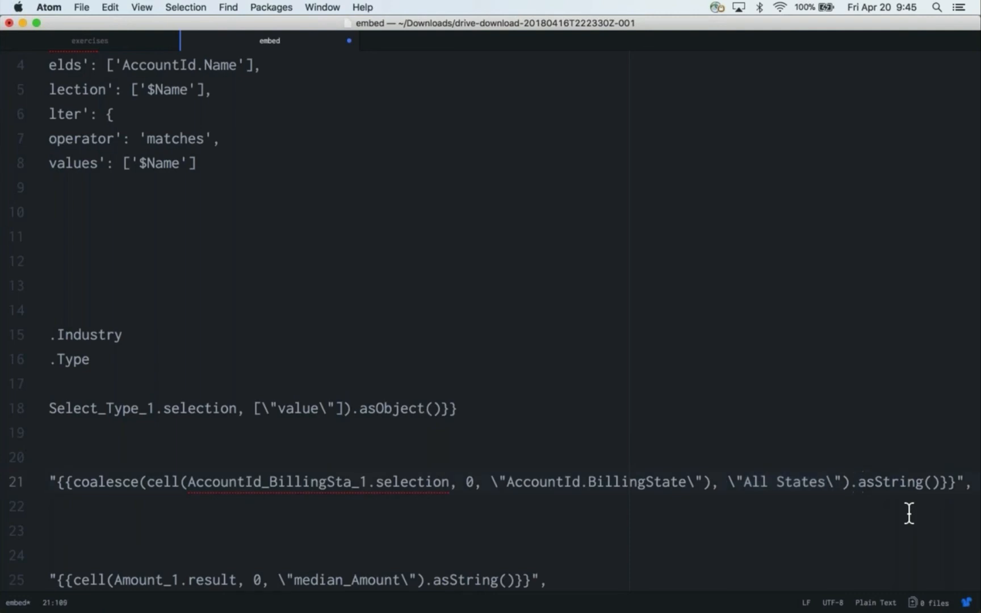
key("shift+Right")
key("shift+Right")
key("shift+Right")
key("shift+Right")
key("shift+Right")
key("shift+Right")
key("shift+Right")
key("shift+Right")
key("shift+Right")
key("shift+Right")
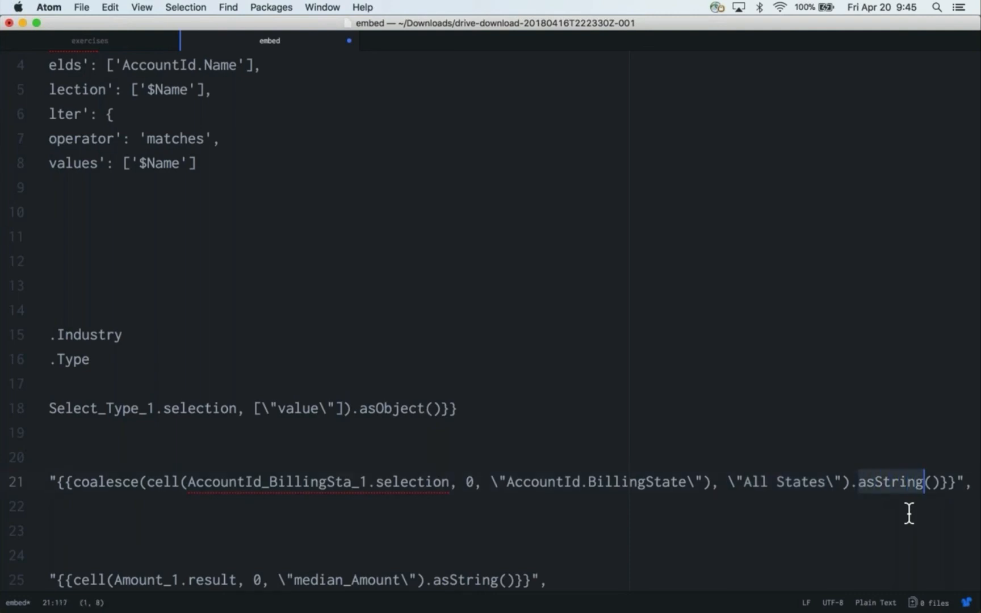
left_click(435, 469)
key("Down")
key("super+shift+Right")
key("Left")
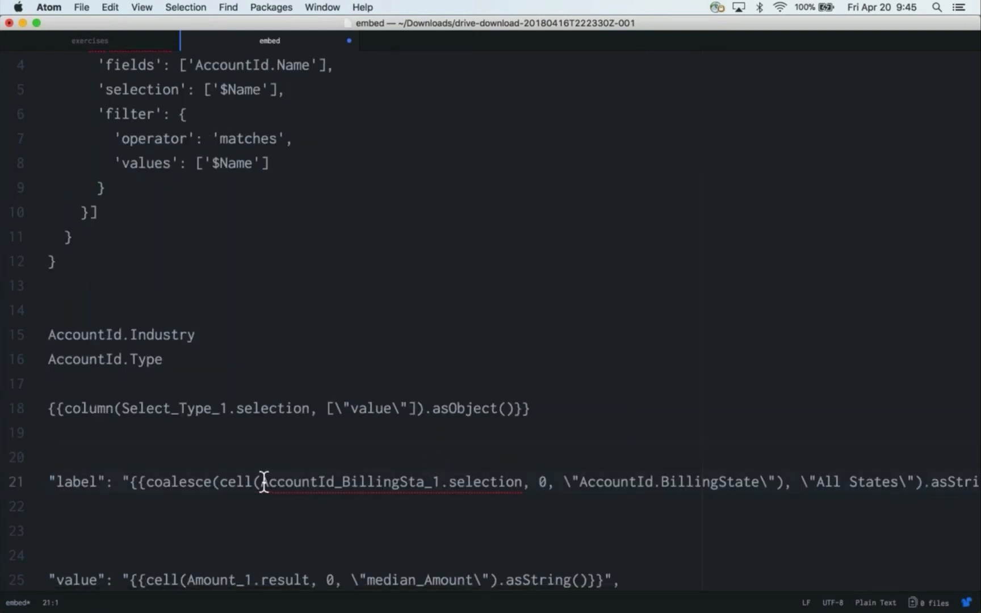
Step: Switch to Chrome and check the map widget's step ID in its step properties
key("super+Tab")
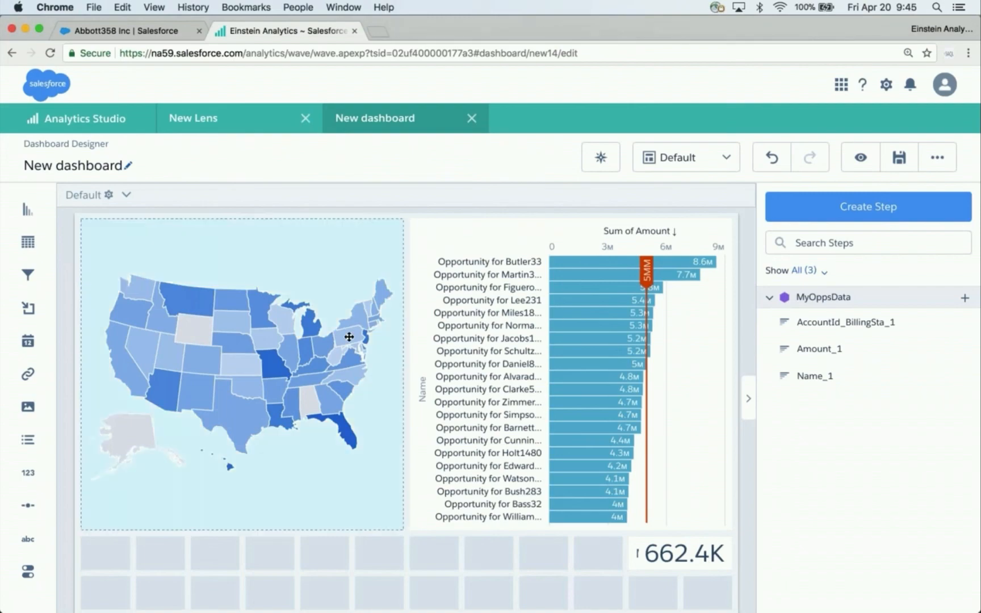
left_click(349, 337)
left_click(903, 196)
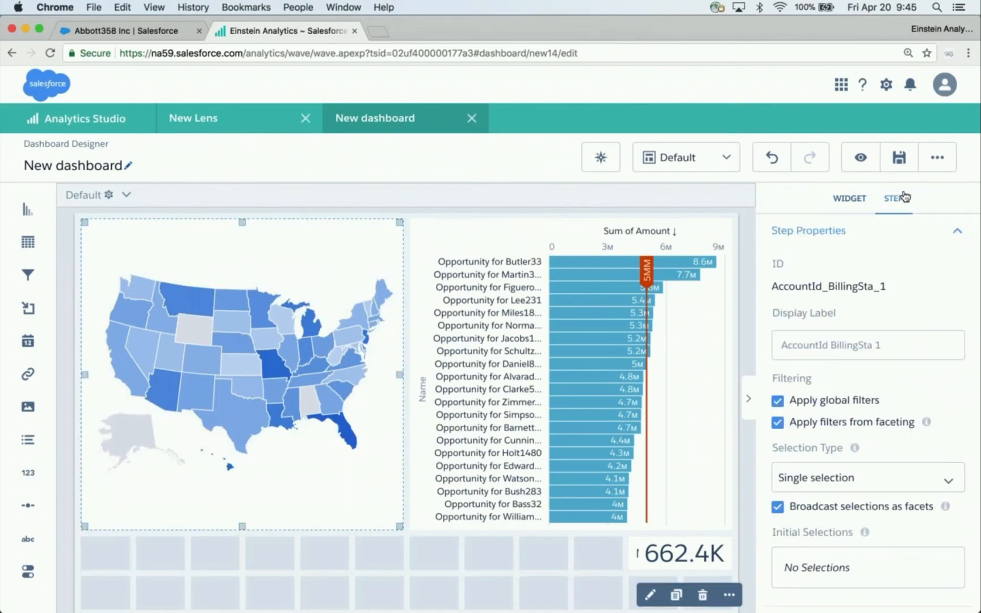
Step: Switch to Atom and copy the entire "label" binding line from the embed file
key("super+Tab")
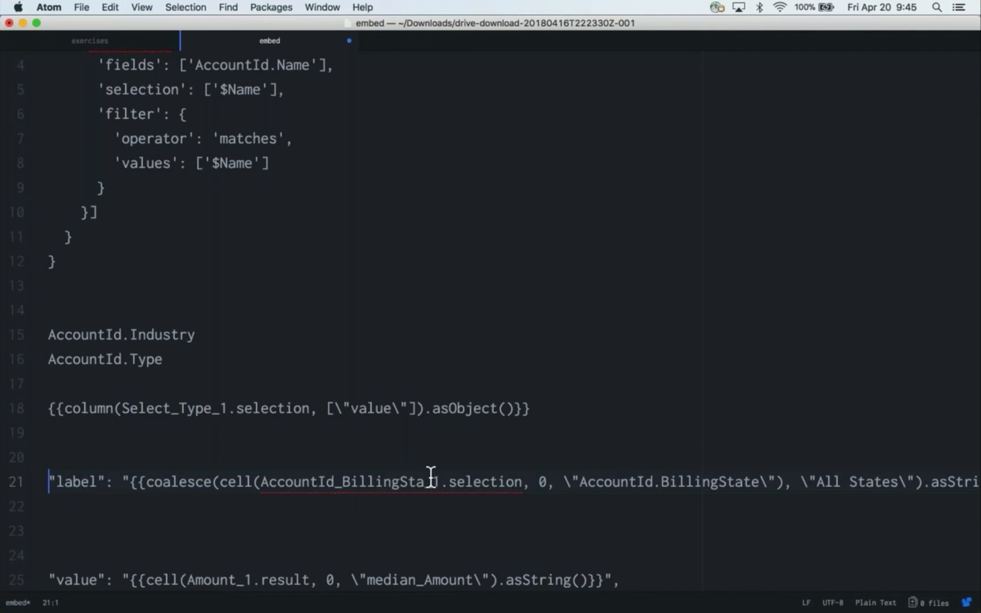
key("super+Right")
key("shift+super+Left")
key("super+c")
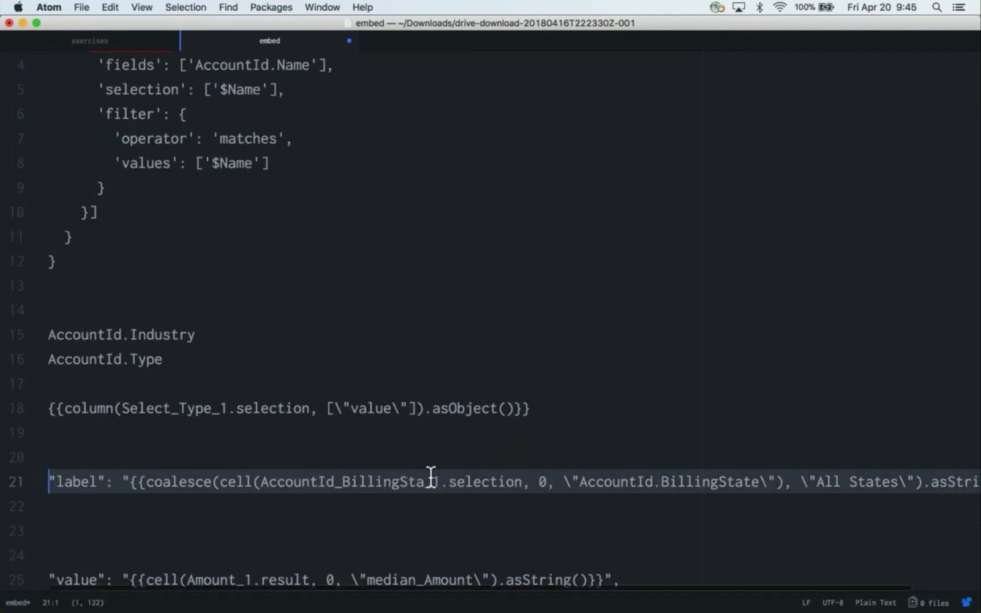
Step: Switch to Chrome, open the dashboard's JSON and search it for the reference line label 5MM
key("super+Tab")
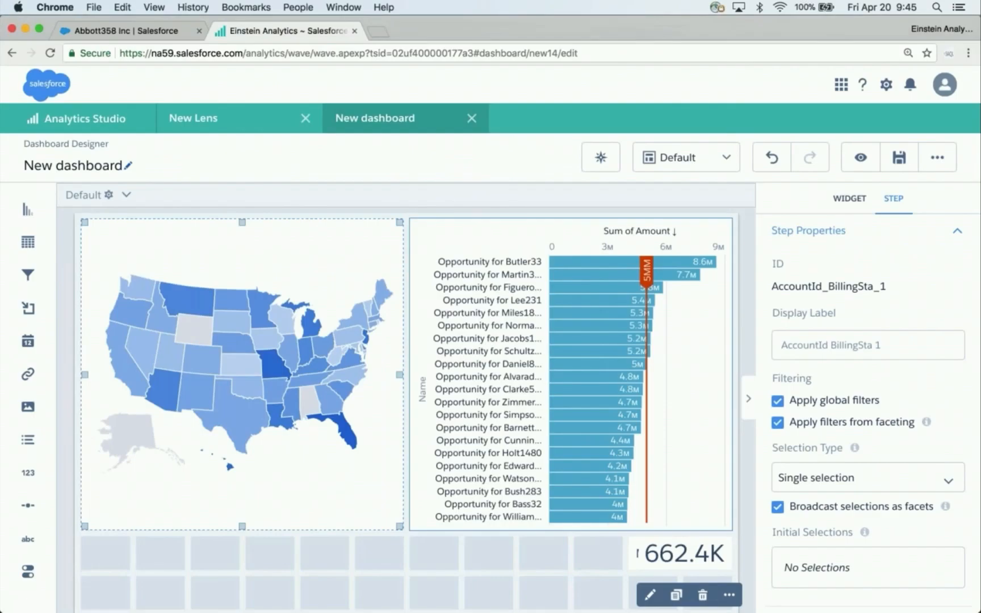
key("super+e")
key("super+f")
type("5MM")
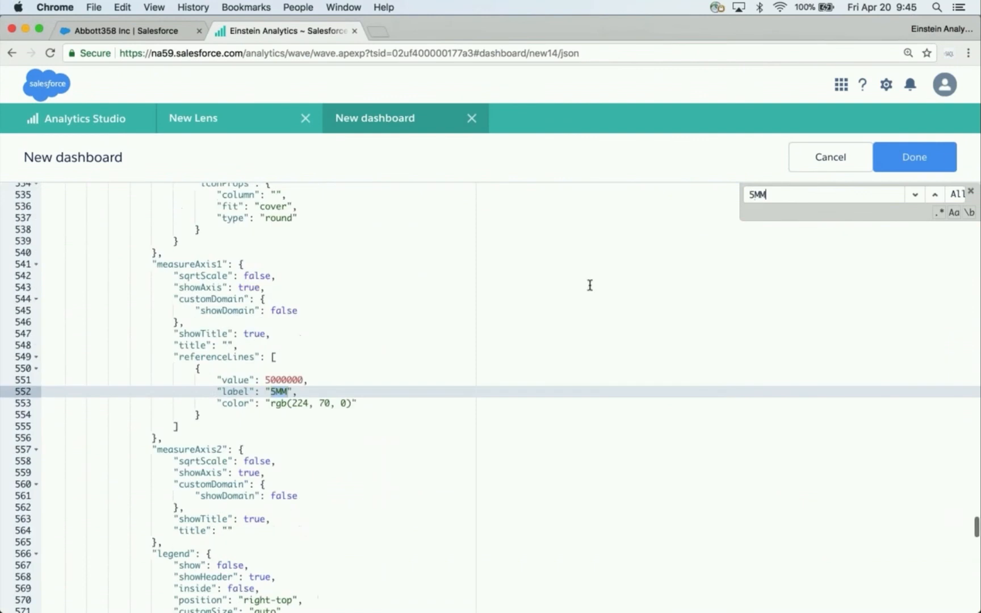
Step: Replace the 5MM reference line's "label" line with the copied coalesce binding, indent it to match its neighbours and apply the JSON
left_click(339, 382)
key("Right")
key("super+shift+Right")
key("super+v")
key("super+Left")
key("Tab")
key("Tab")
key("Tab")
key("Tab")
key("Tab")
key("Tab")
key("Tab")
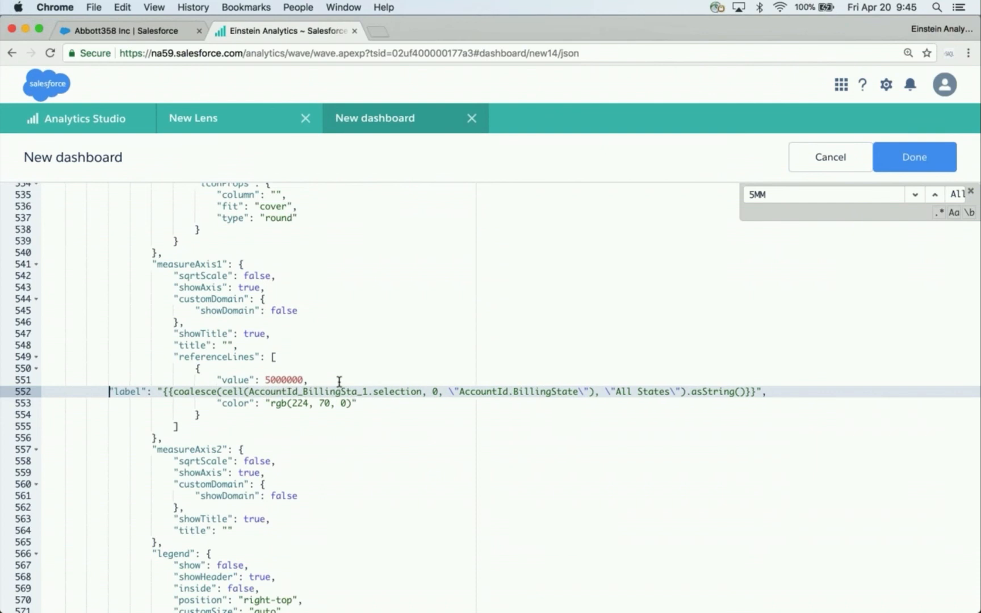
key("Tab")
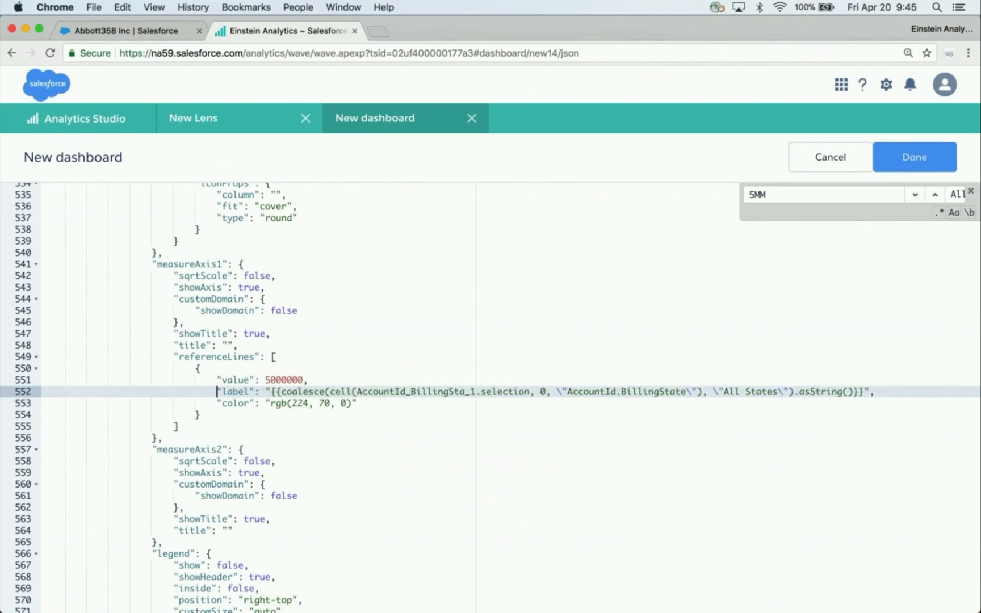
left_click(916, 161)
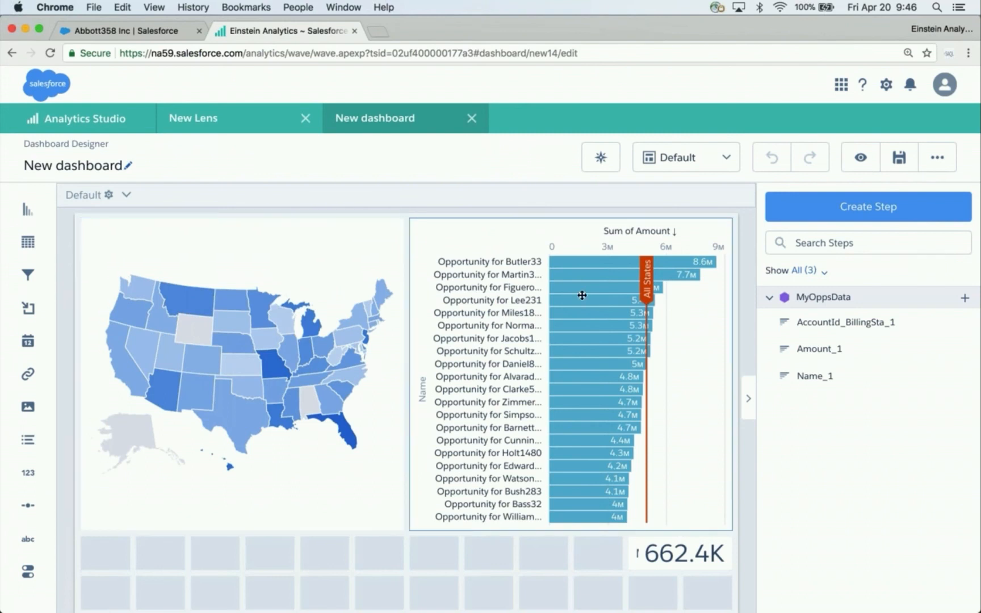
Step: Preview the dashboard, select Missouri, California, Texas, Mississippi and Florida to test the reference line label, clear the selection and return to editing
left_click(861, 157)
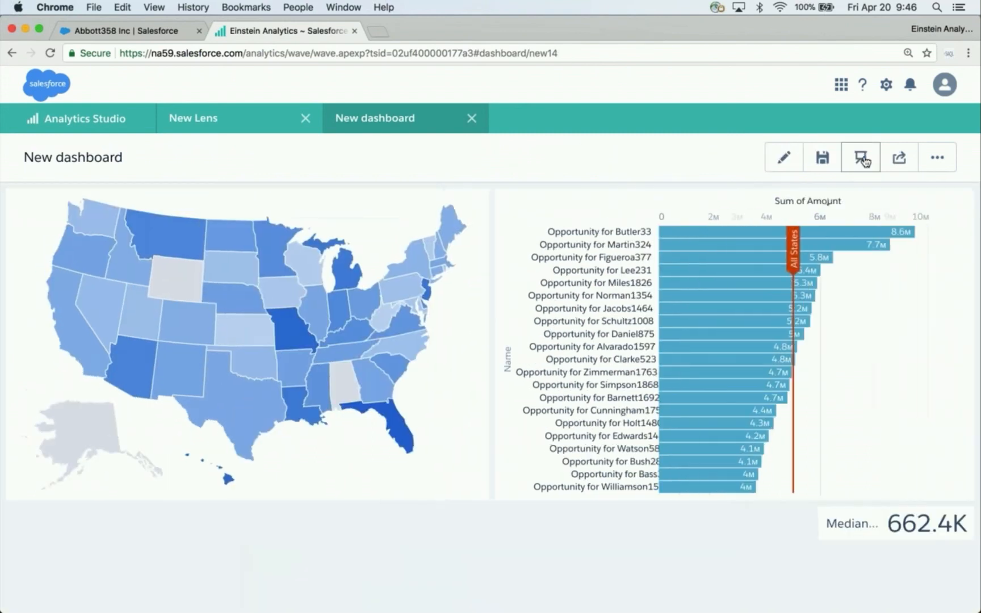
left_click(294, 332)
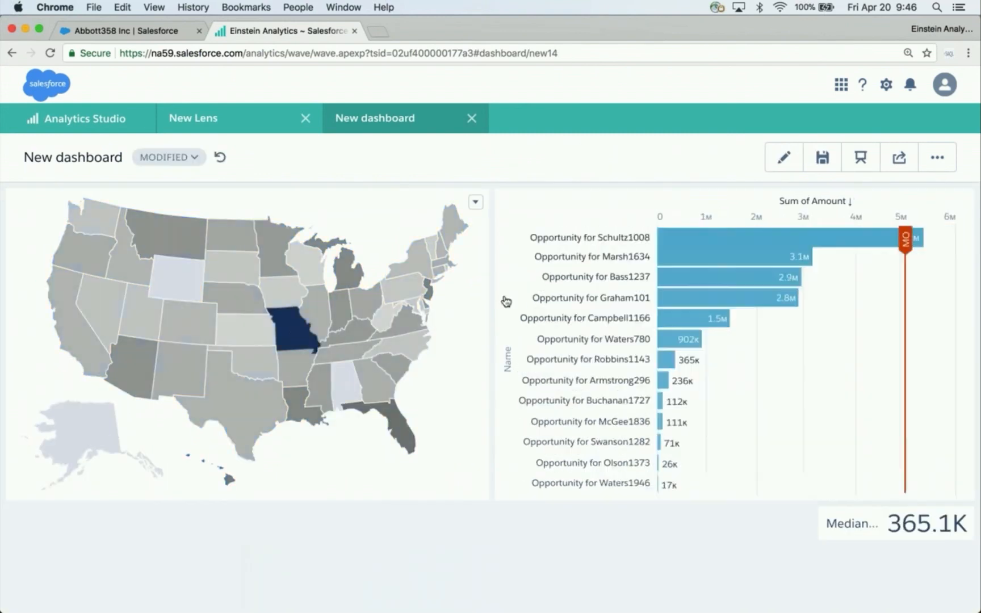
left_click(78, 347)
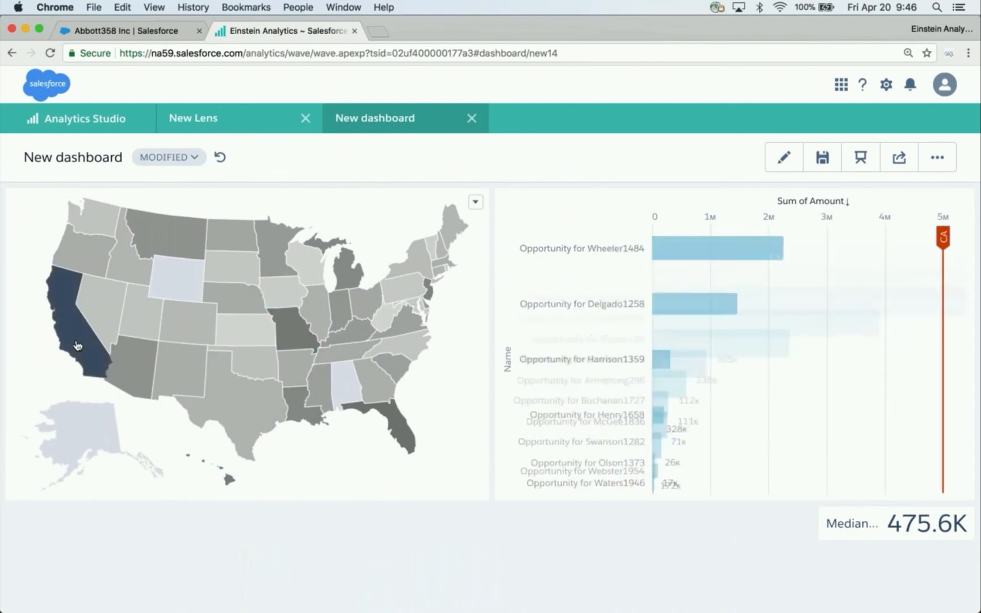
left_click(238, 389)
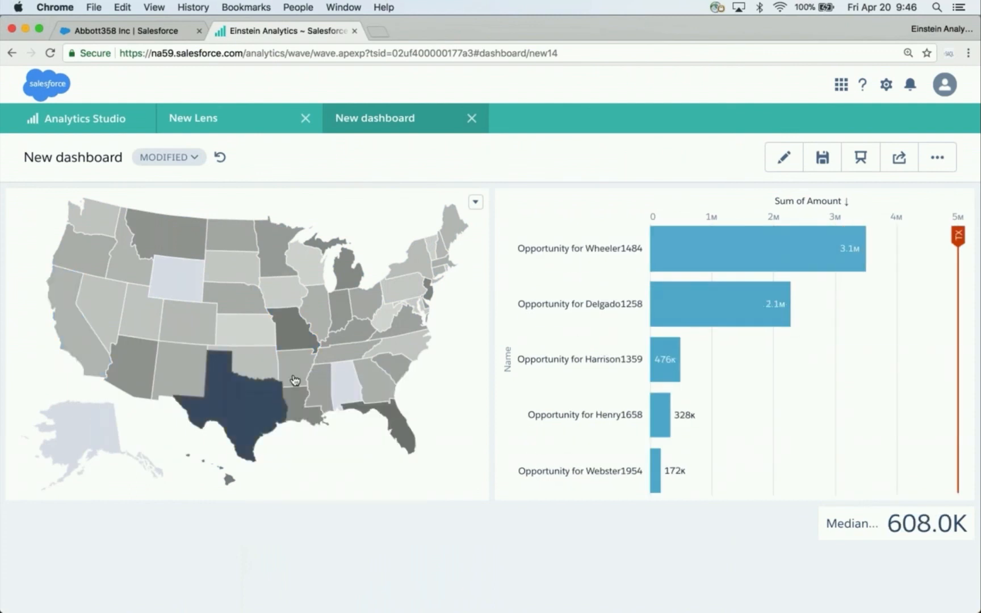
left_click(326, 379)
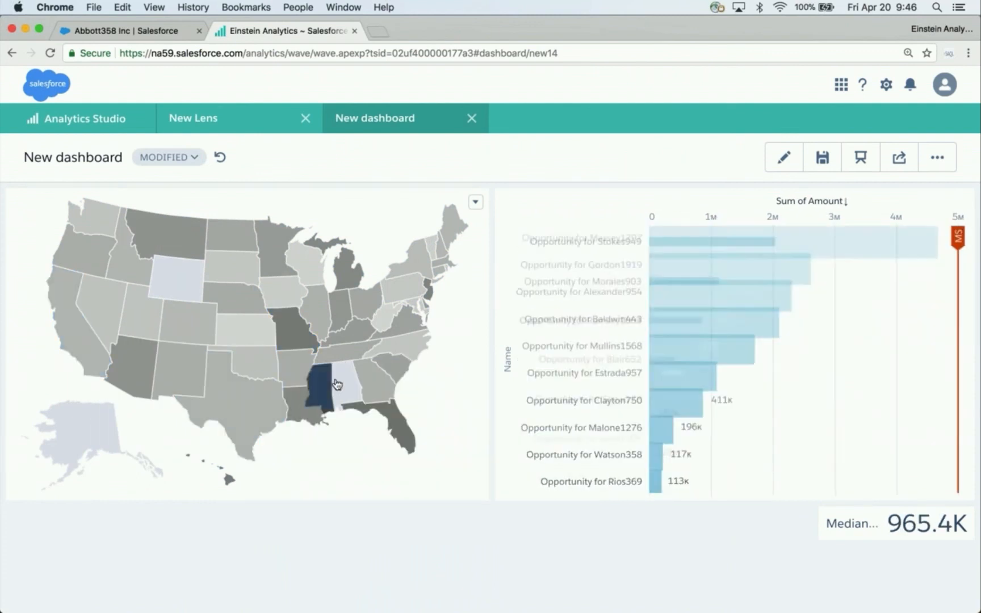
left_click(397, 422)
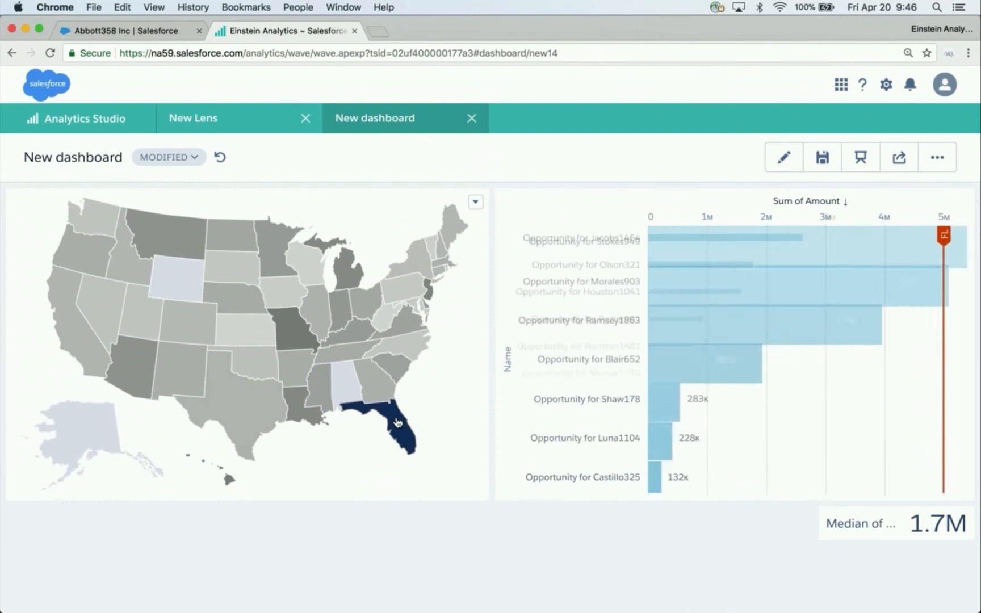
left_click(397, 423)
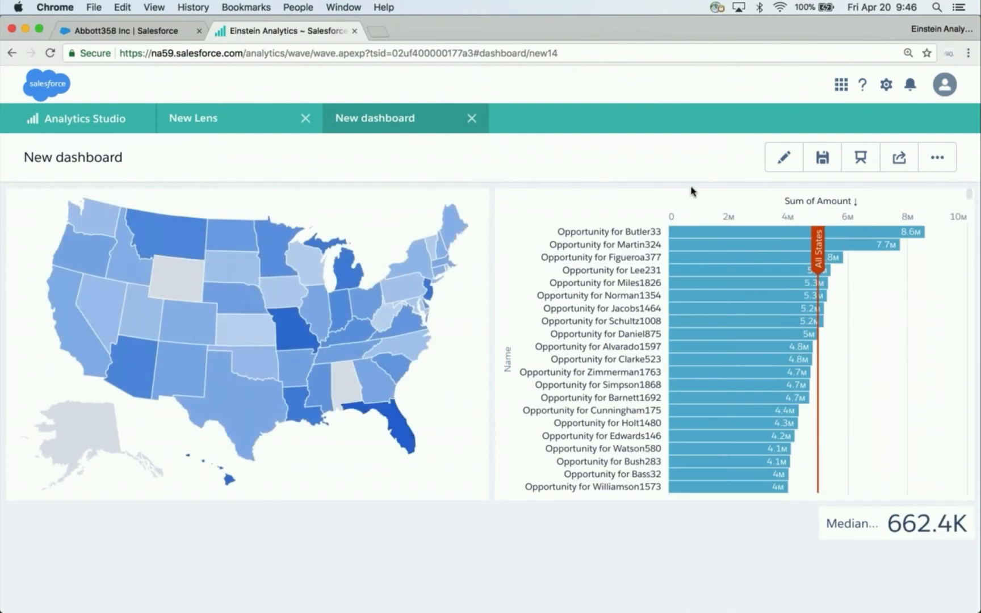
left_click(784, 157)
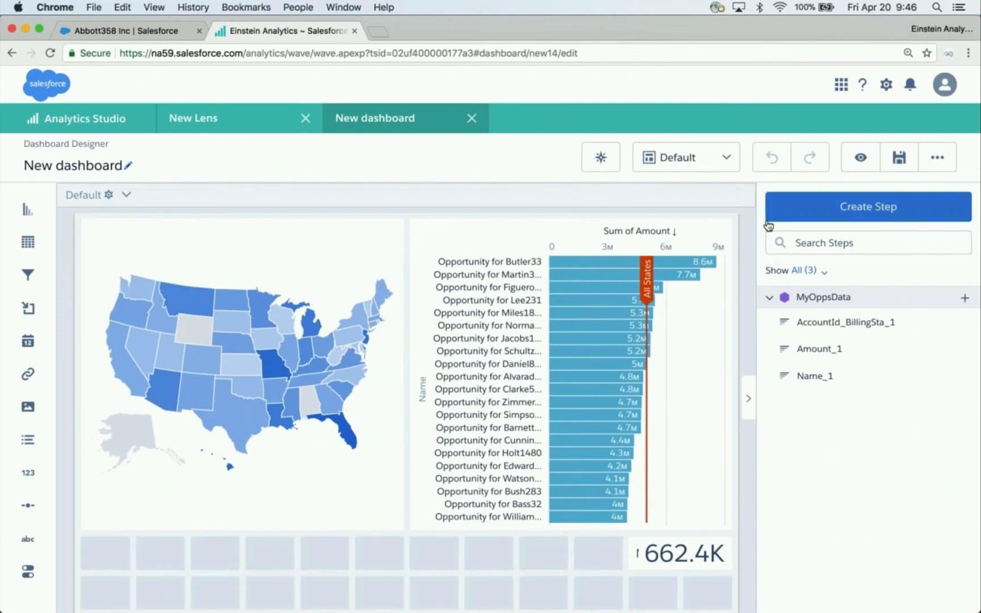
Step: Switch to Atom and highlight Amount_1, result and median_Amount in the "value" binding to examine them
key("super+Tab")
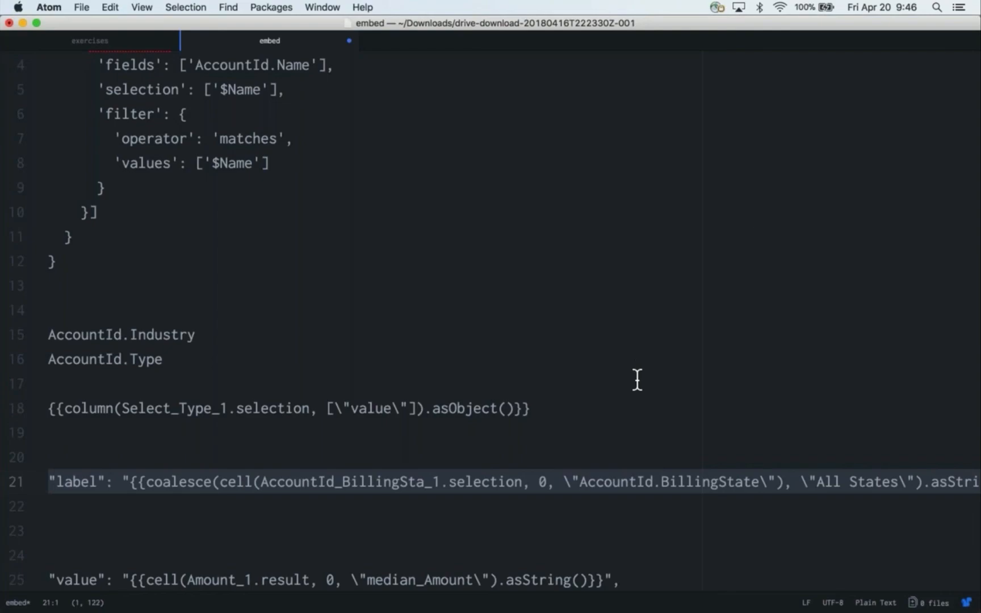
key("Down")
key("Down")
key("Down")
key("Down")
key("Down")
key("Up")
key("Up")
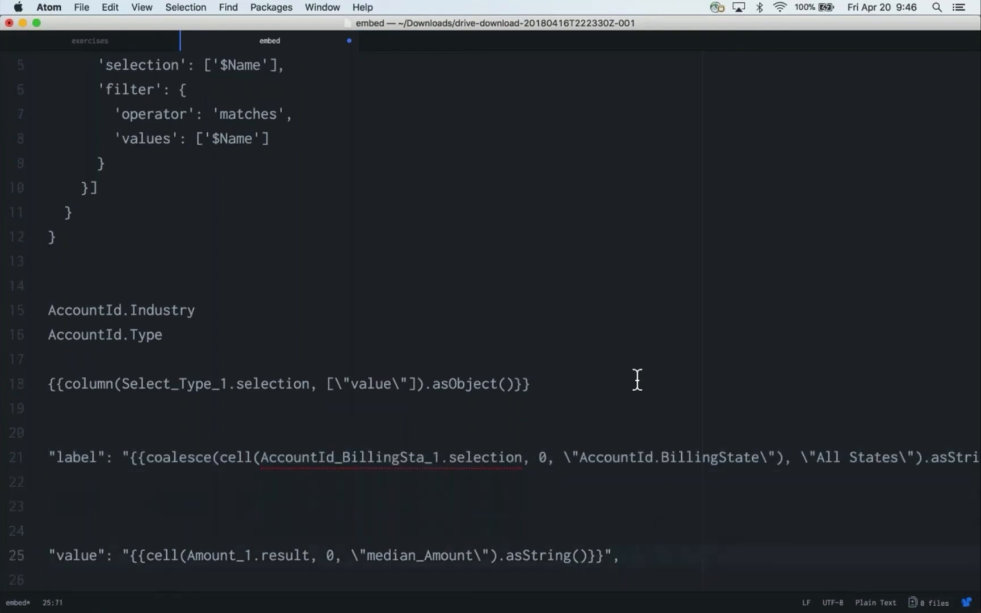
key("Down")
key("Right")
key("Right")
key("Right")
key("Right")
key("Right")
key("Right")
key("Right")
key("Right")
key("Right")
key("Right")
key("Right")
key("Right")
key("Right")
key("Right")
key("Right")
key("Right")
left_click_drag(187, 558, 250, 556)
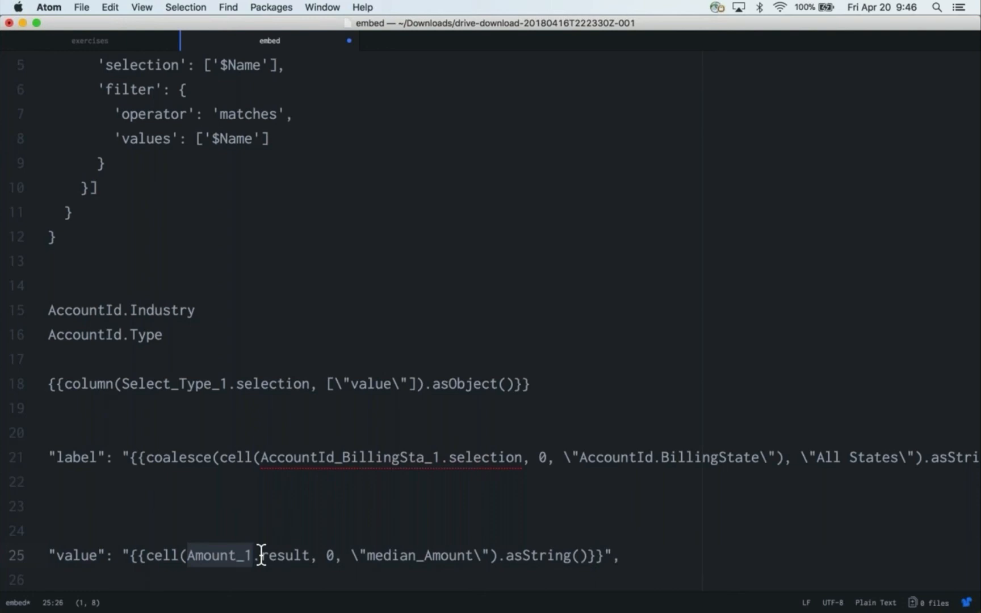
left_click(263, 556)
left_click_drag(263, 556, 310, 556)
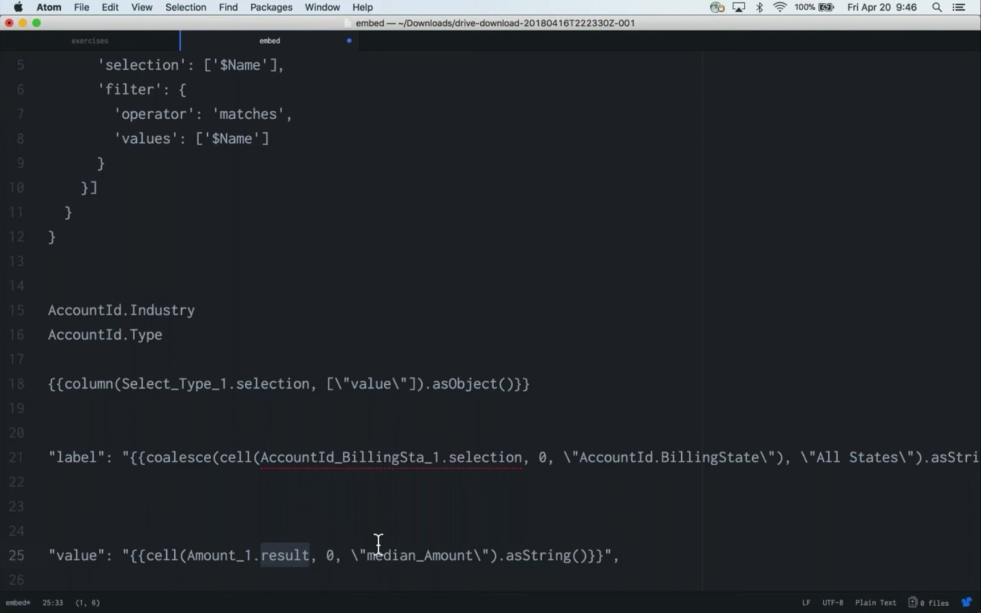
left_click(365, 555)
left_click_drag(367, 555, 464, 555)
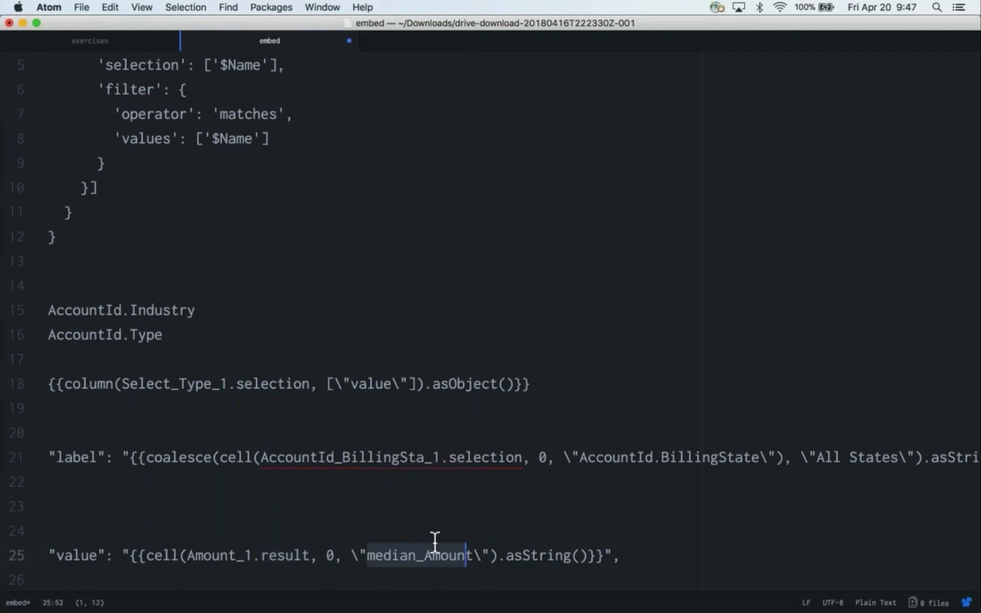
Step: Switch to Chrome, open the median number widget's Amount_1 step in query mode, highlight the median_Amount alias to examine it and close the step
key("super+Tab")
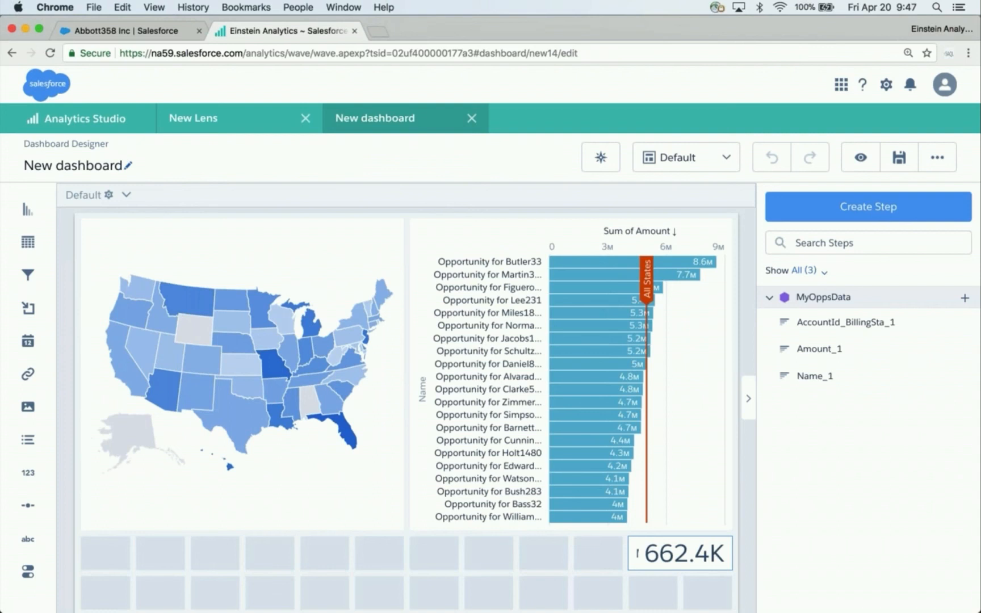
left_click(638, 553)
left_click(650, 595)
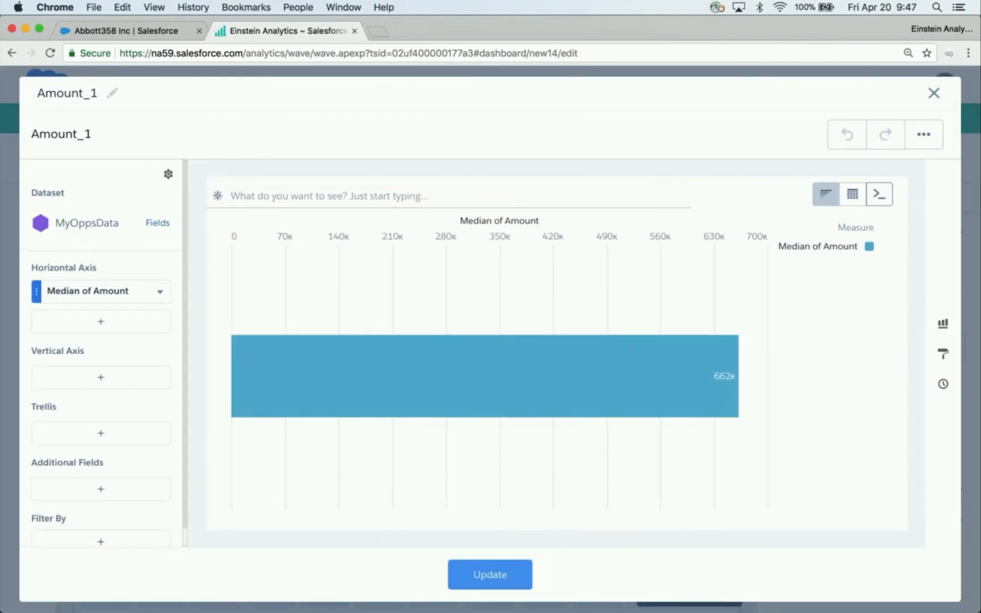
left_click(879, 193)
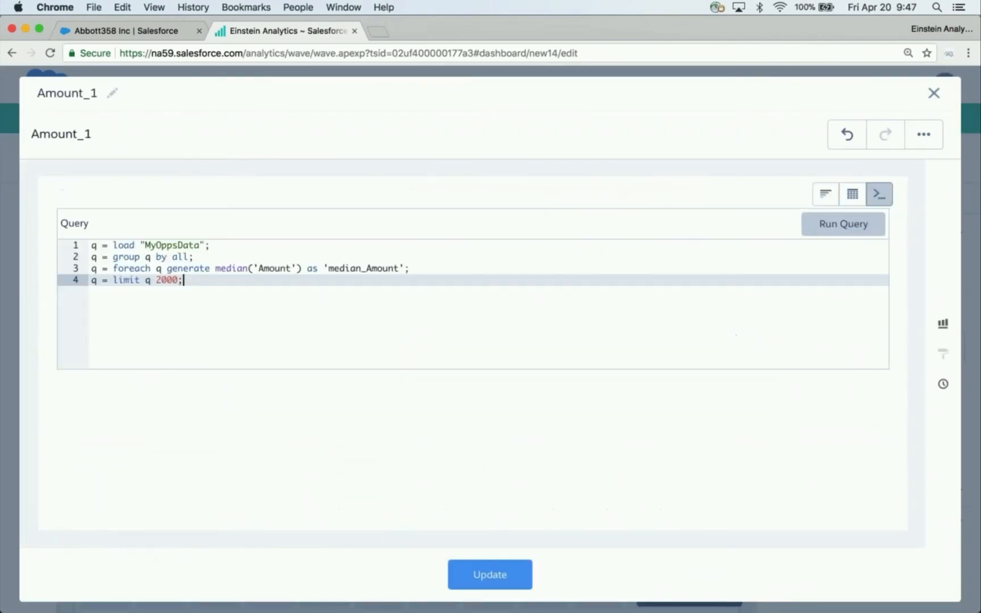
left_click_drag(327, 268, 400, 265)
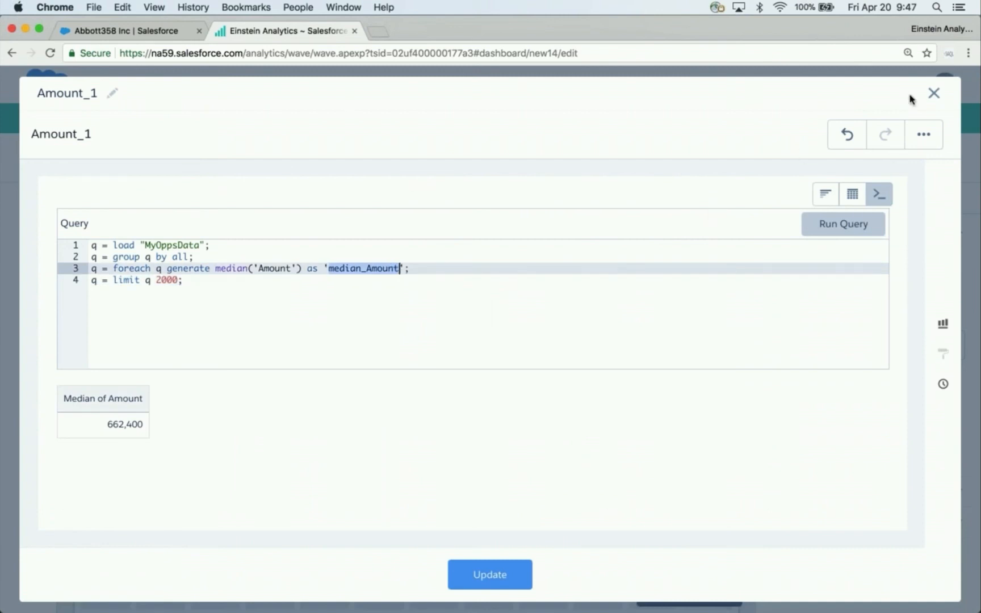
left_click(934, 93)
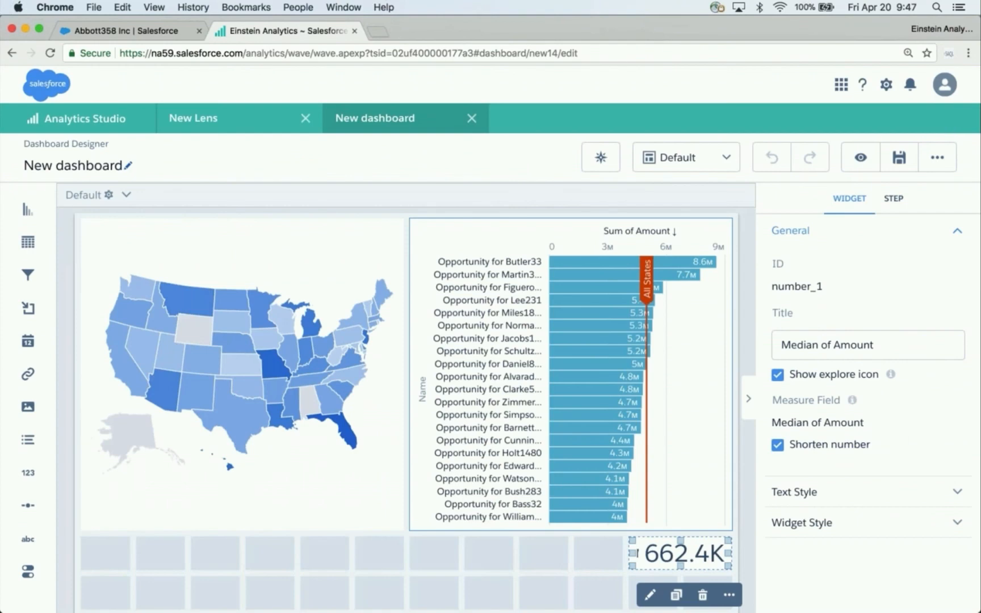
Step: Switch to Atom and copy the whole "value" line containing the Amount_1.result median_Amount binding
key("super+Tab")
key("Up")
key("Down")
key("shift+End")
key("super+c")
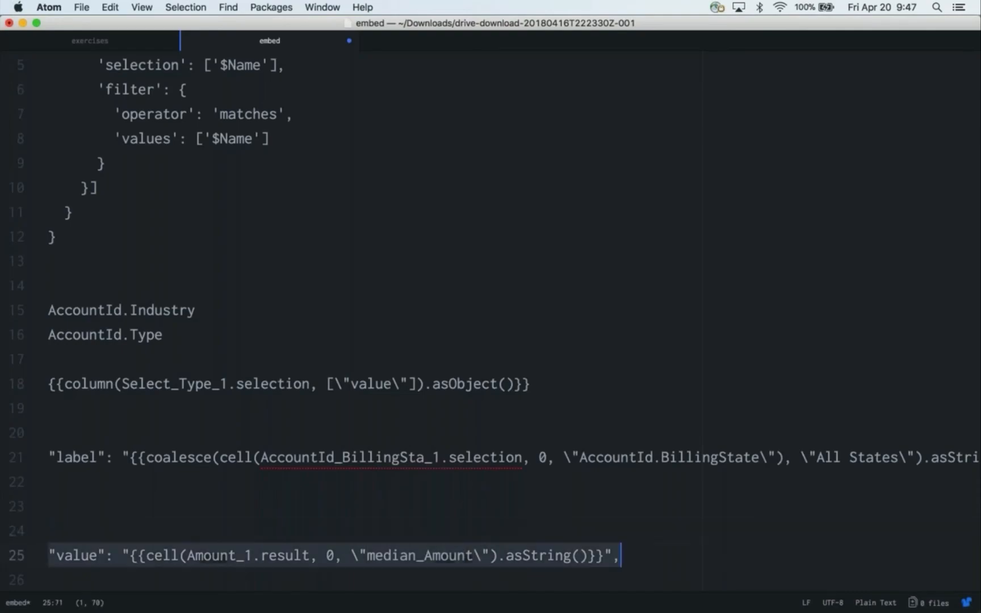
Step: Switch to Chrome, replace the reference line's "value": 5000000 line in the dashboard JSON with the copied binding and apply the JSON
key("super+Tab")
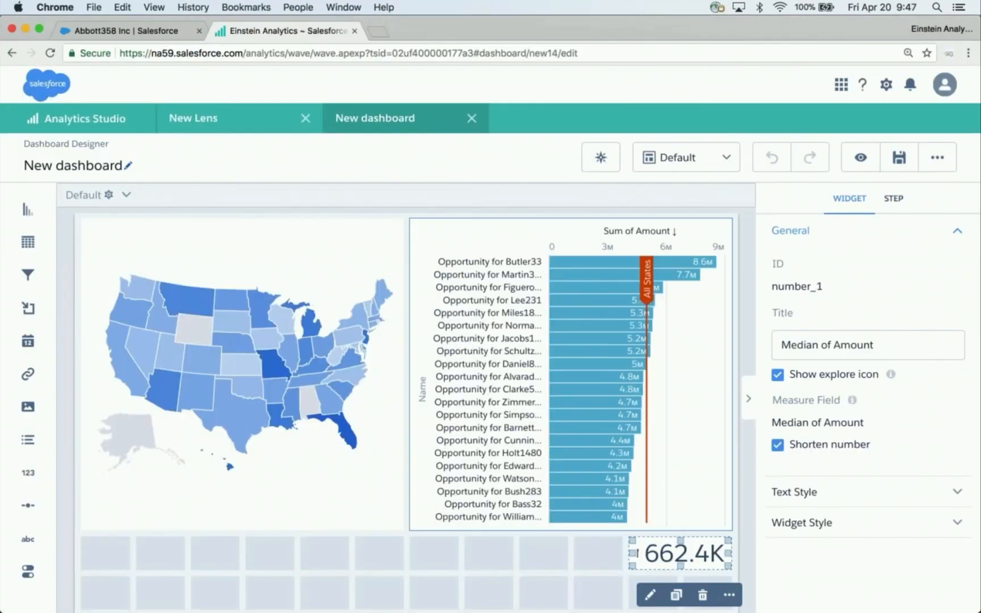
key("super+e")
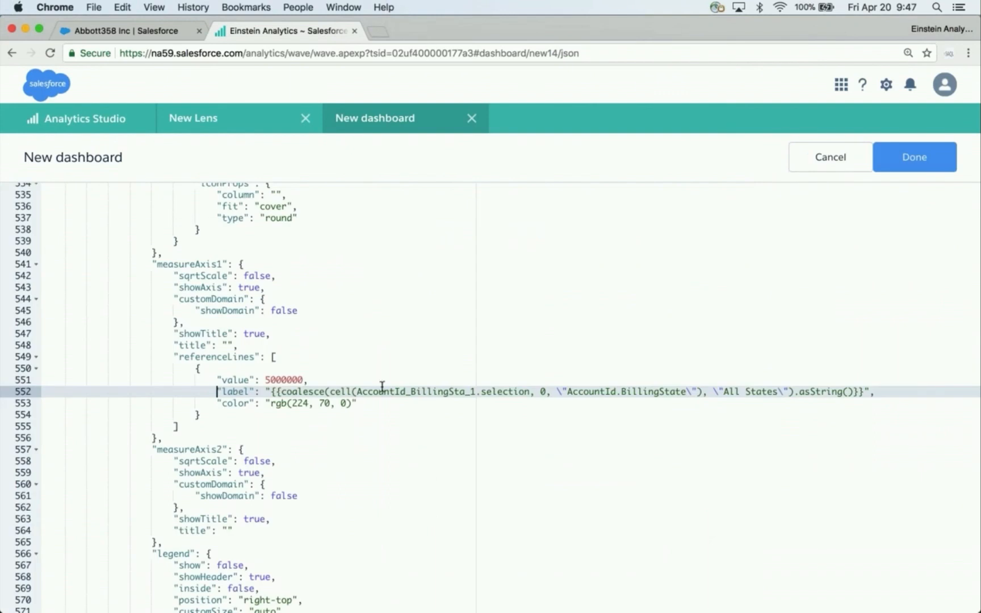
left_click(369, 380)
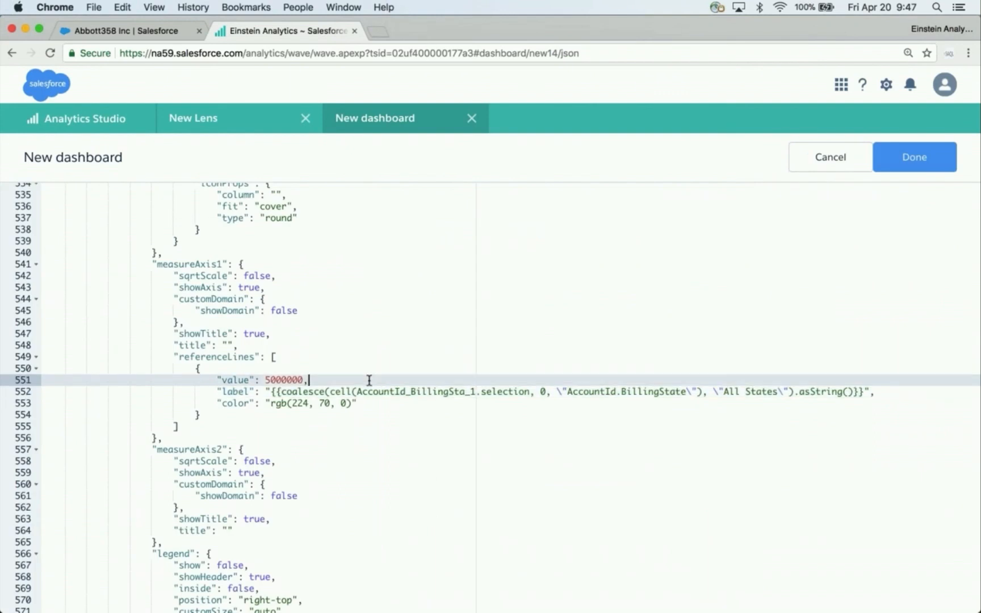
key("super+Left")
key("super+Left")
key("shift+super+Right")
key("super+v")
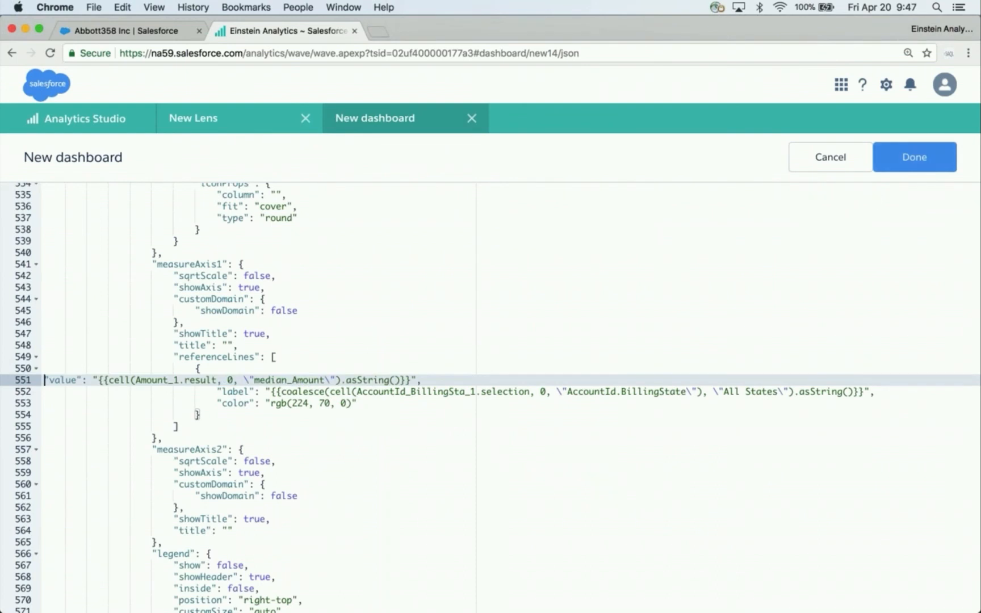
left_click(917, 165)
Step: Reopen the dashboard JSON to check the "value" binding under referenceLines, and close it with the content unchanged
key("super+e")
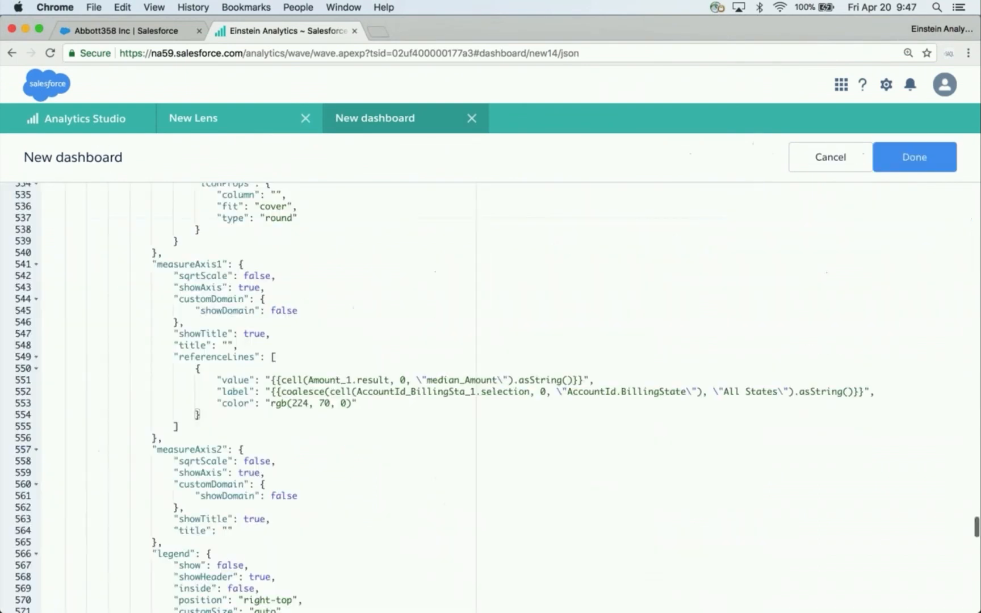
left_click(226, 373)
key("Right")
key("Up")
key("Up")
key("Up")
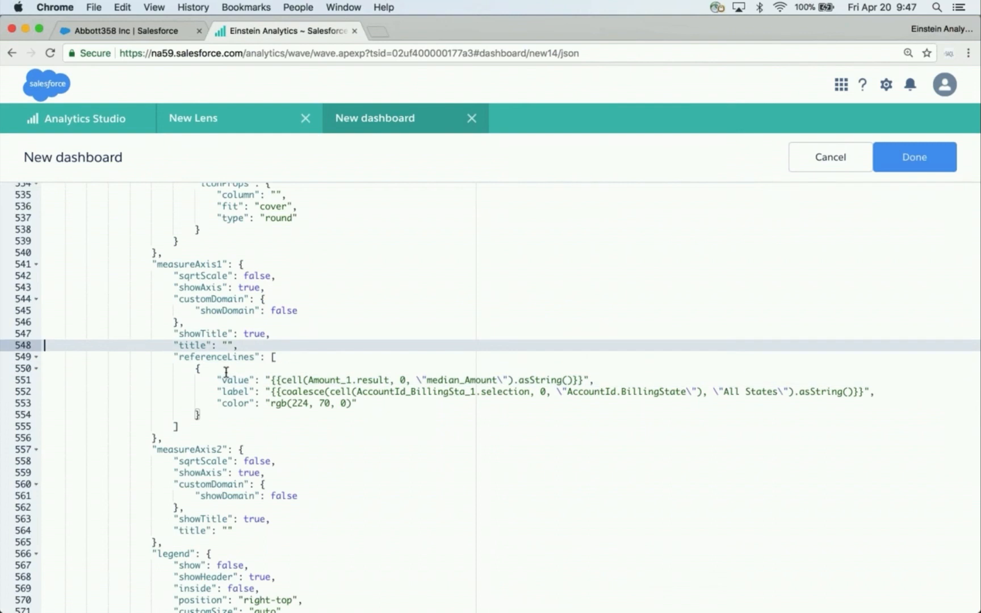
left_click(925, 157)
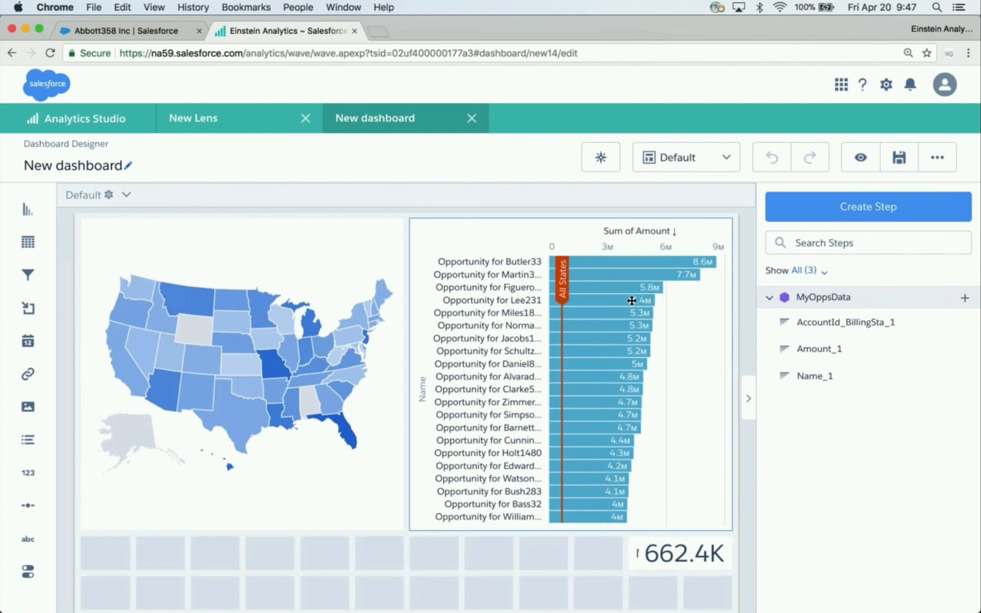
Step: Preview the dashboard, select California, Florida and South Carolina to test the reference line's value, and clear the selection
key("XF86AudioMute")
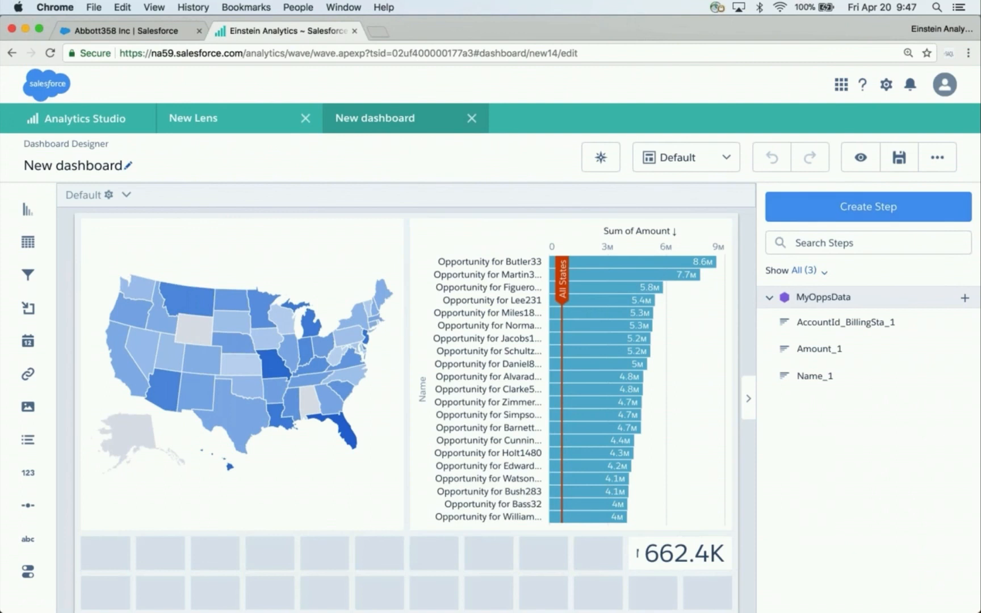
left_click(861, 159)
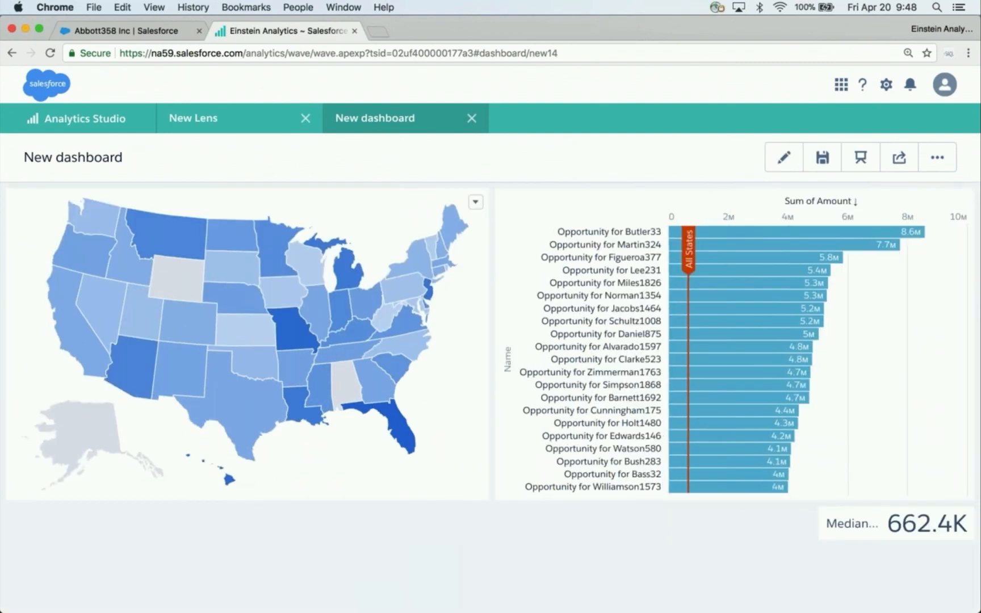
left_click(73, 348)
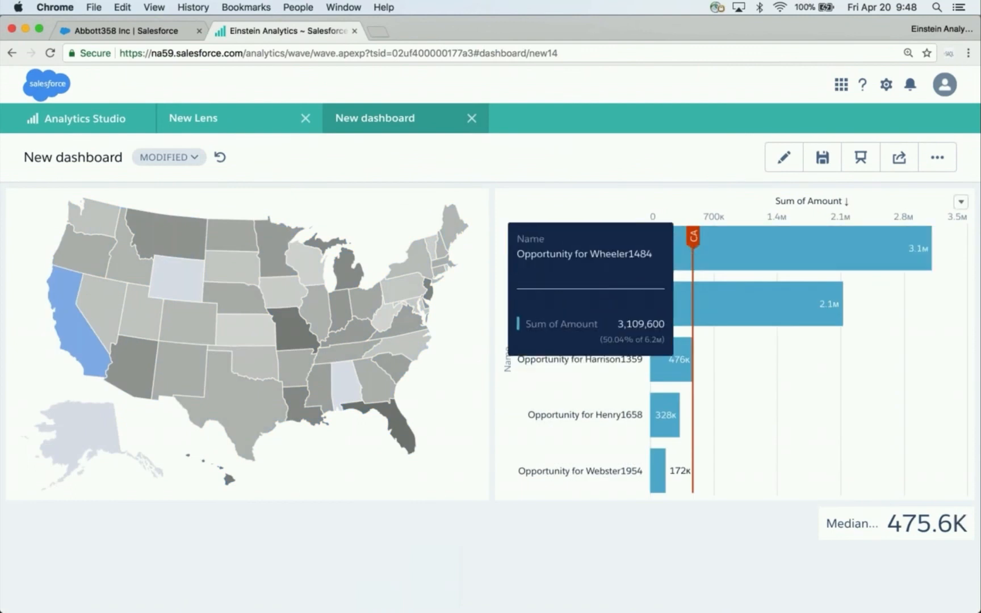
left_click(397, 418)
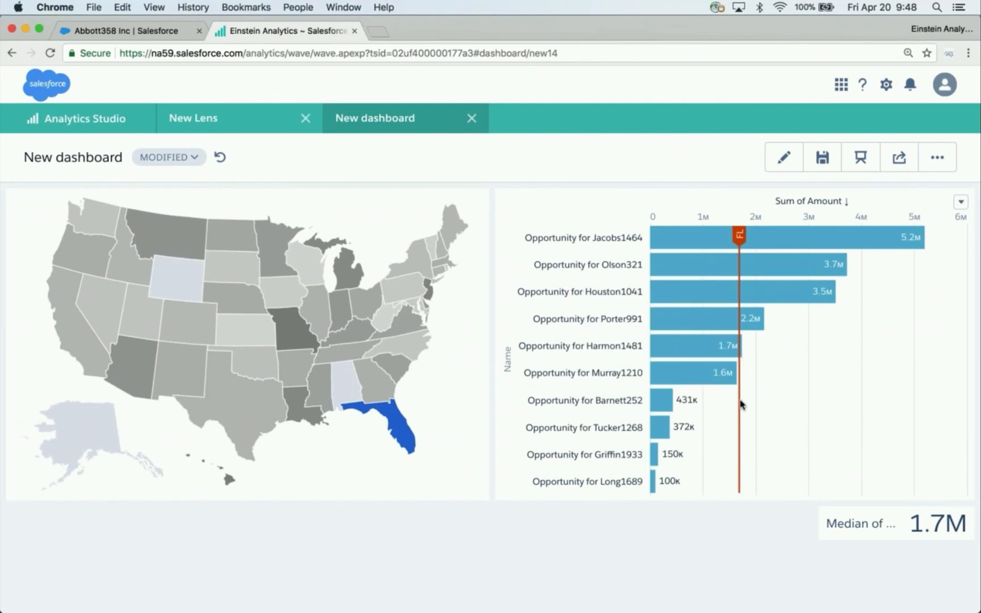
left_click(392, 366)
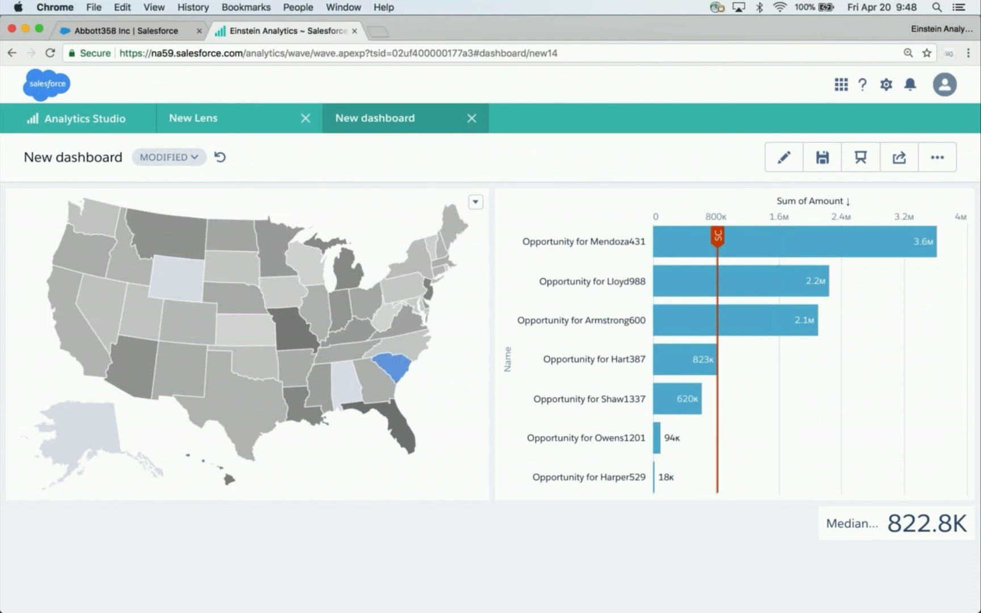
mouse_move(383, 376)
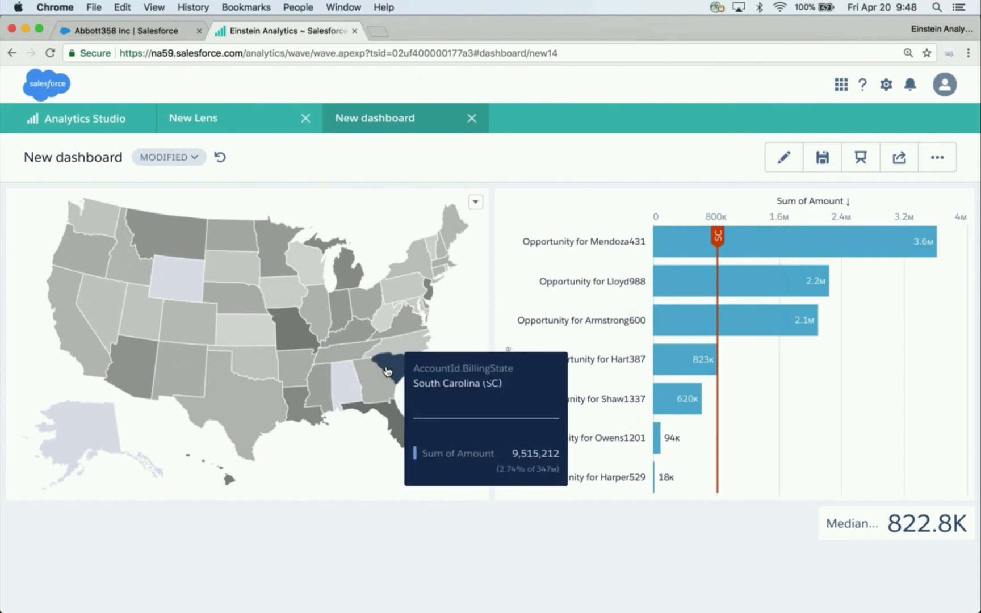
left_click(389, 364)
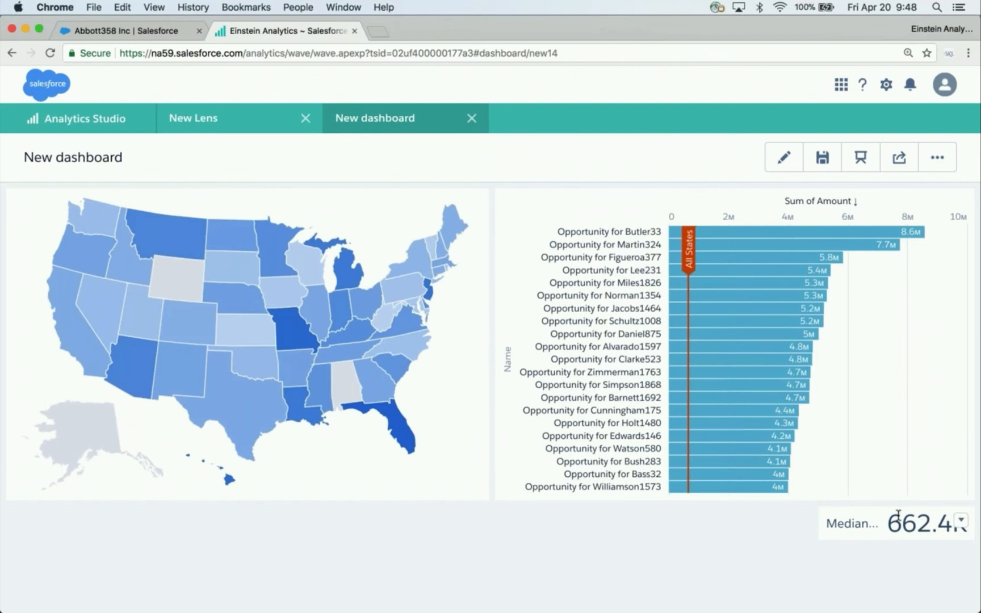
Step: Return to editing the dashboard and delete the Median of Amount number widget
left_click(783, 159)
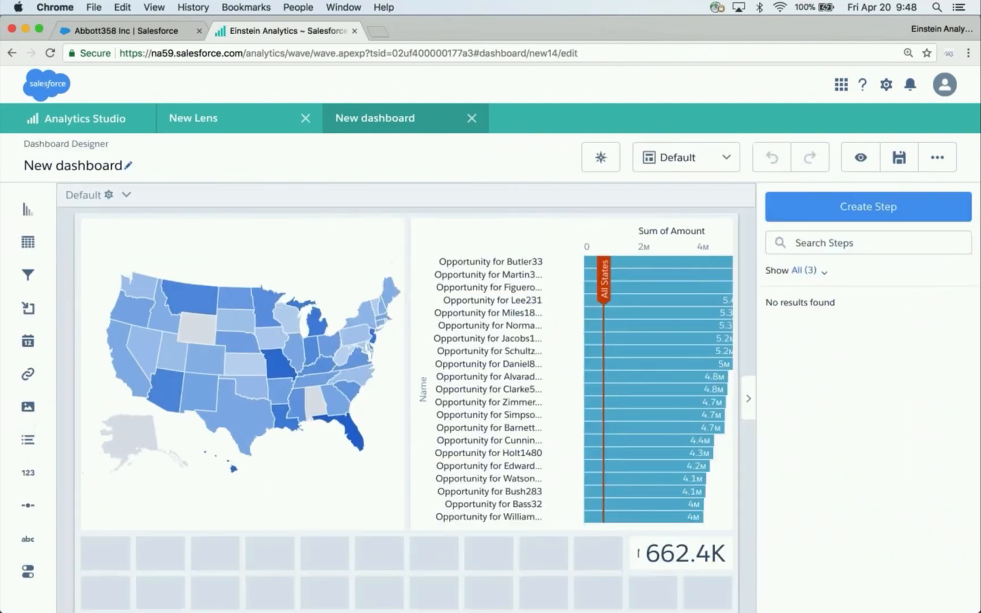
left_click(683, 554)
left_click(703, 595)
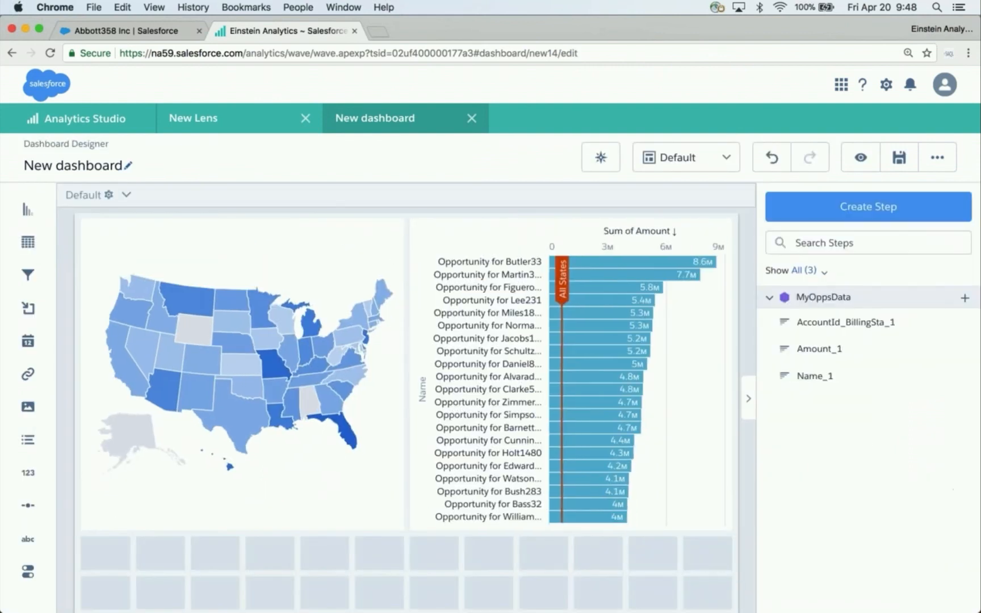
Step: Preview the dashboard, select Montana, California and Florida to test the reference line without the number widget, clear the selection and return to editing
left_click(860, 157)
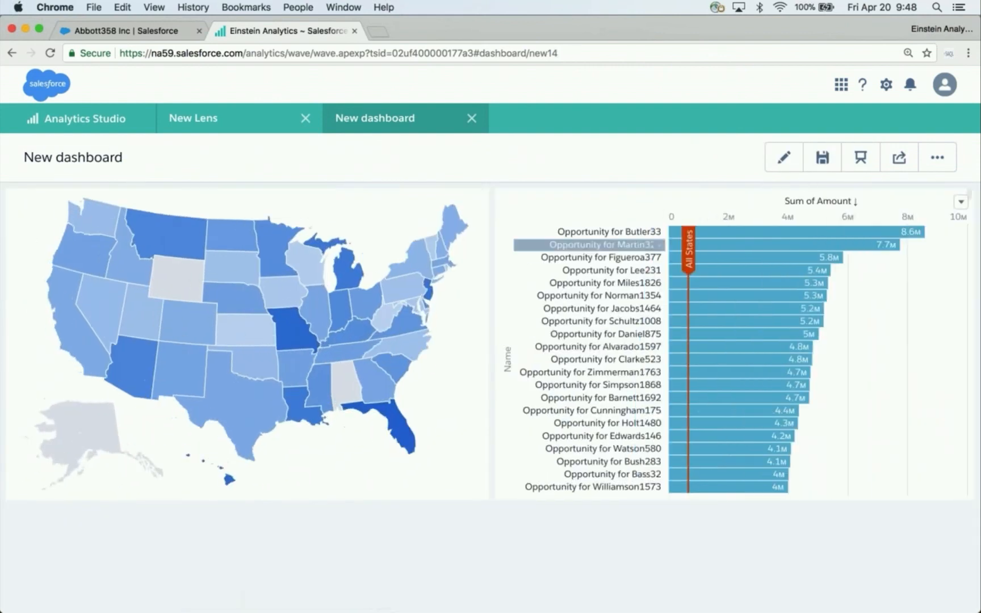
left_click(203, 239)
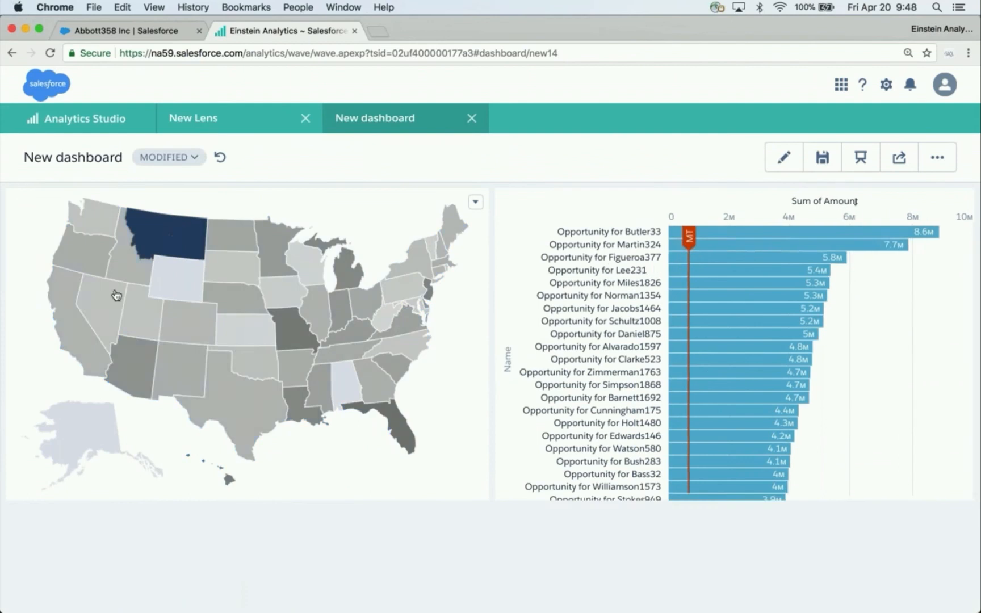
left_click(76, 336)
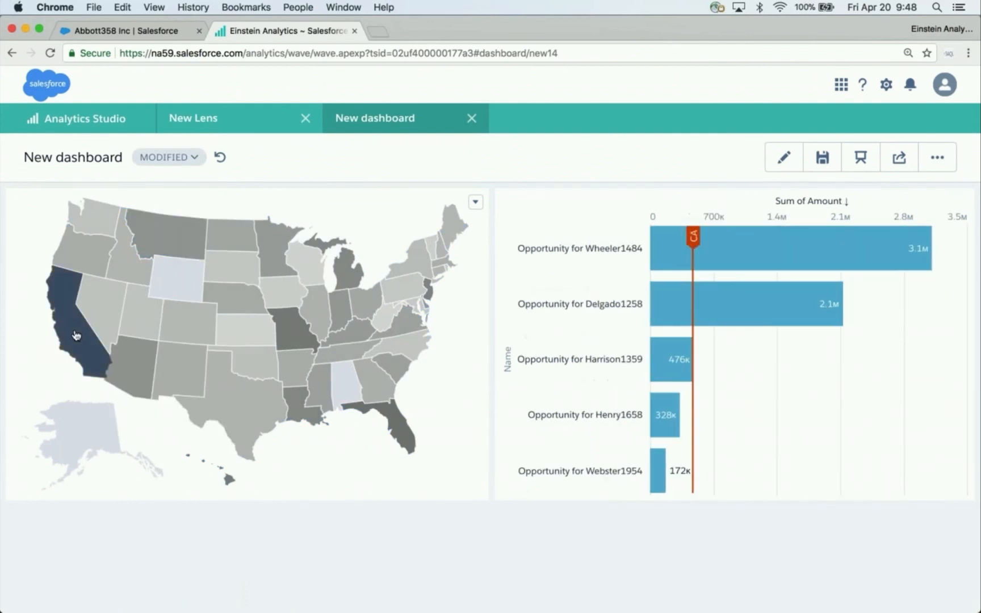
left_click(397, 433)
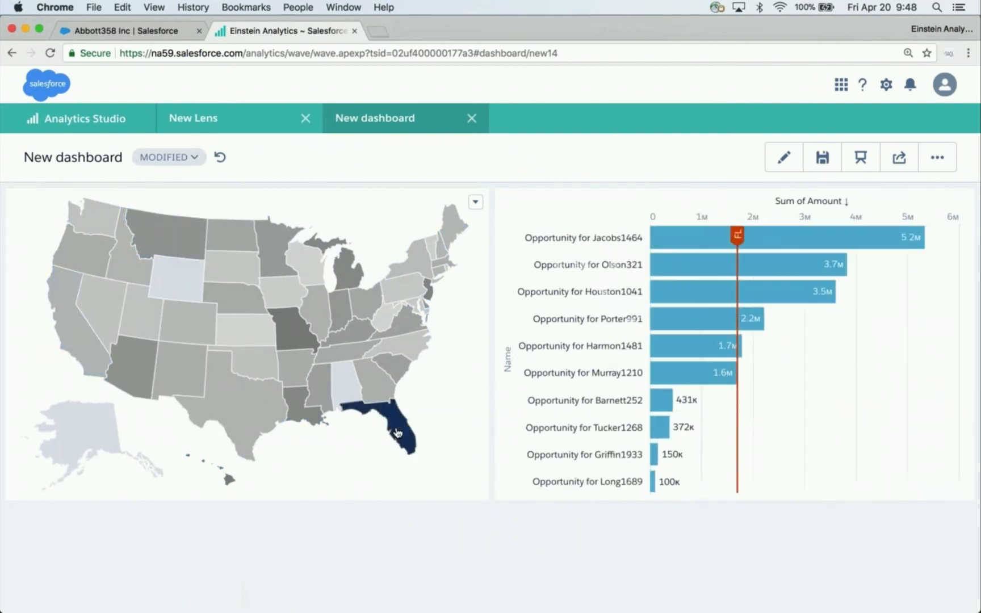
left_click(398, 433)
left_click(791, 160)
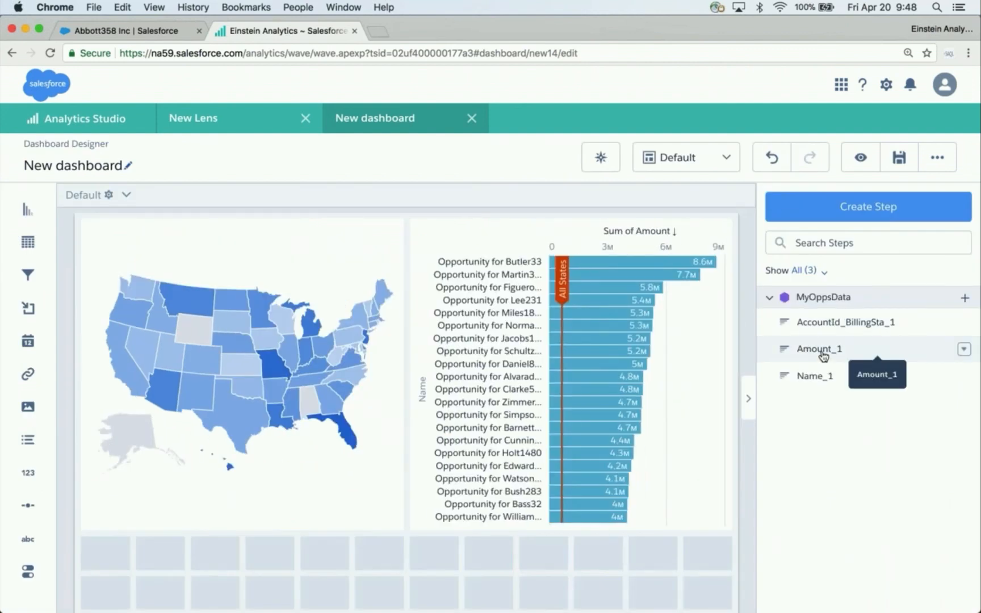
Step: Filter the dashboard's step list to unused steps to check whether Amount_1 is listed, and set it back to all steps
left_click(824, 274)
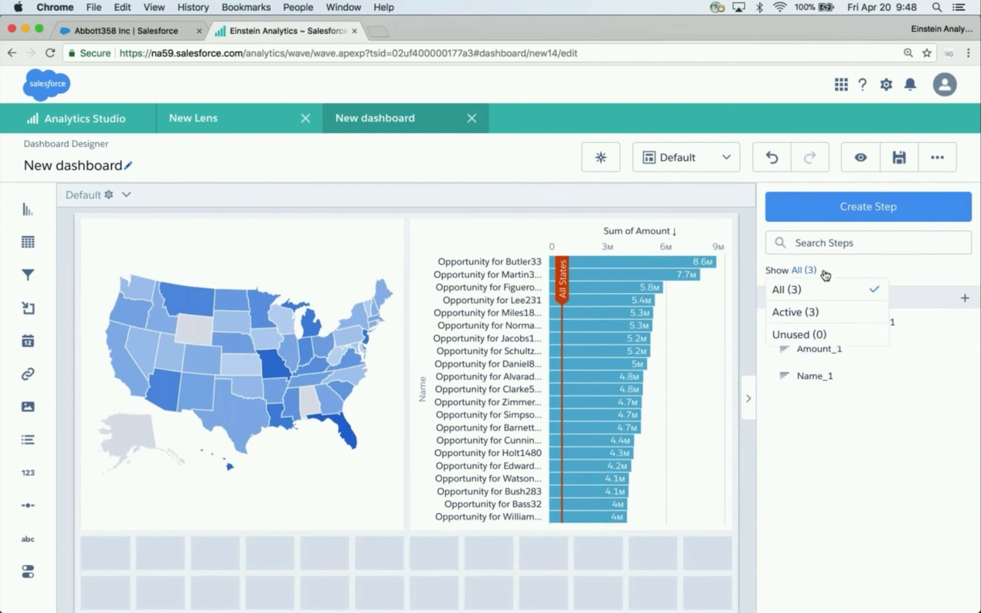
left_click(853, 335)
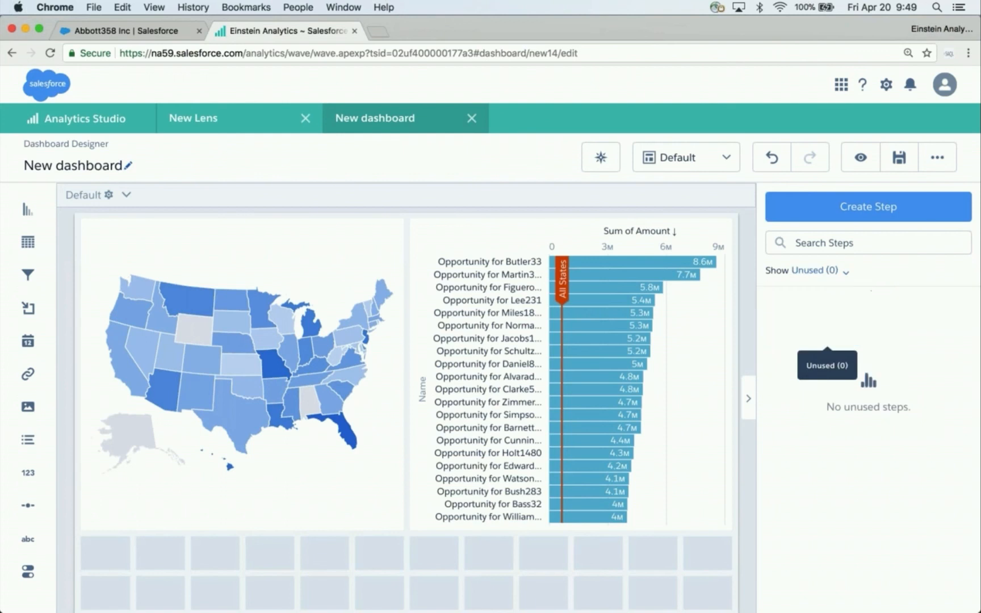
left_click(818, 271)
left_click(786, 290)
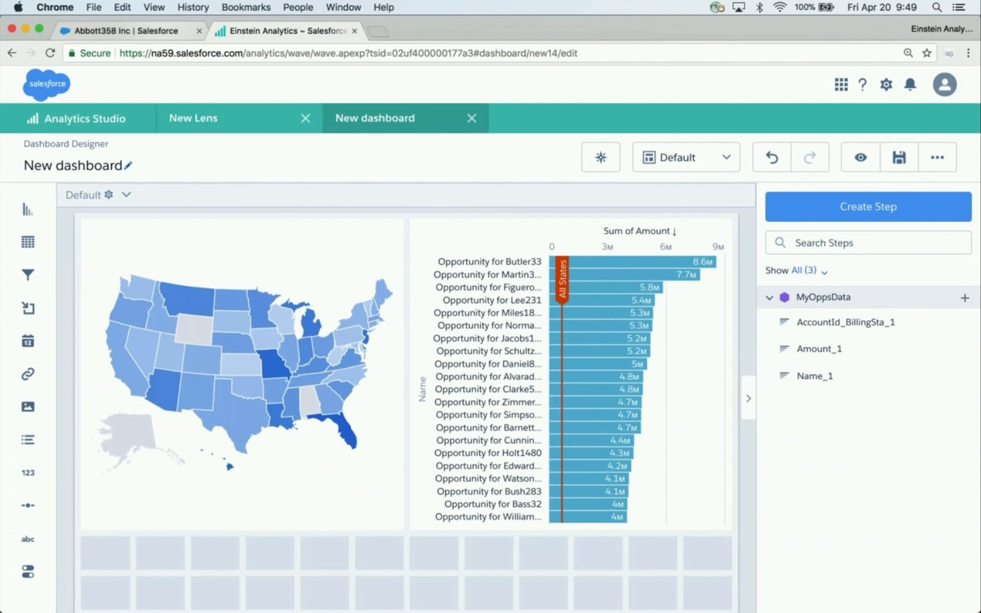
key("ctrl+shift+Tab")
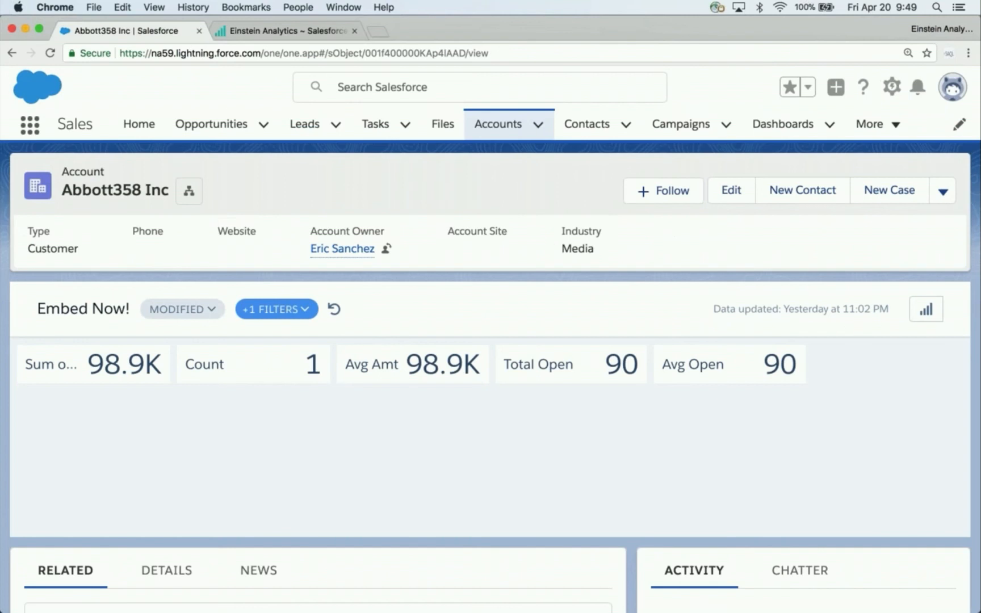
left_click(277, 36)
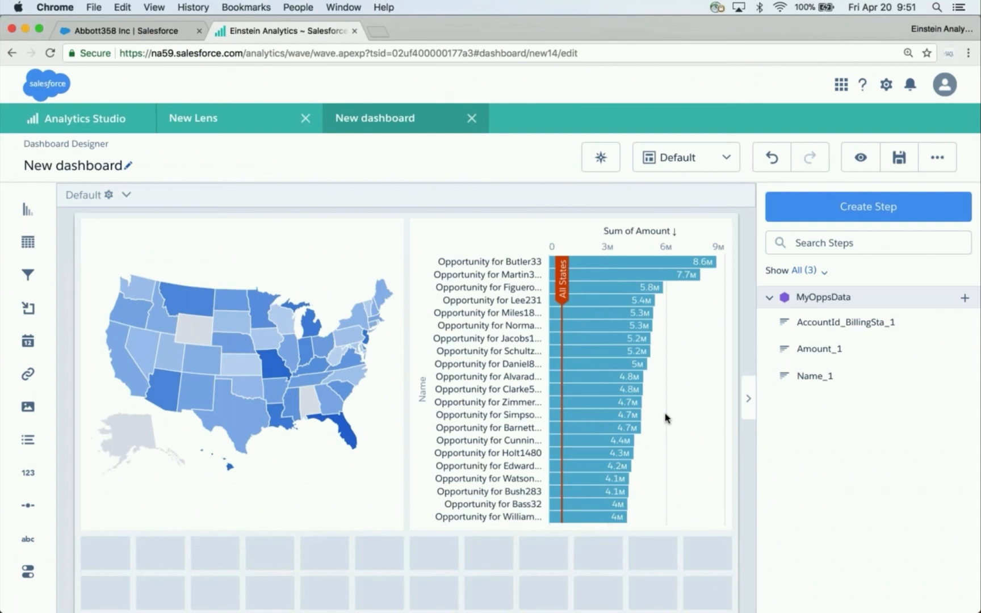
key("super+Tab")
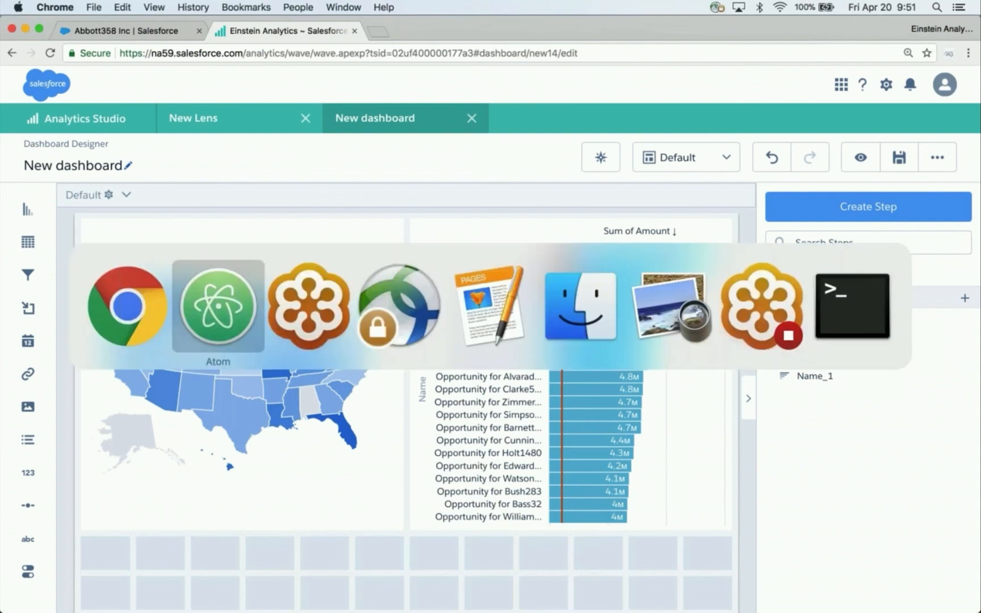
key("super+Tab")
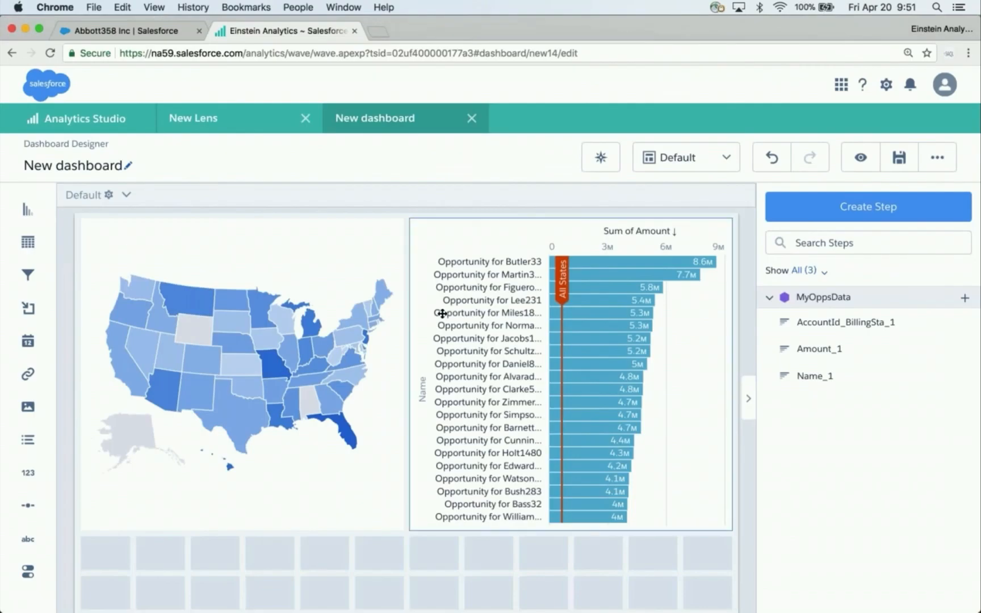
Step: Open the dashboard's JSON and replace the cell function in the reference line's label expression with column
key("super+e")
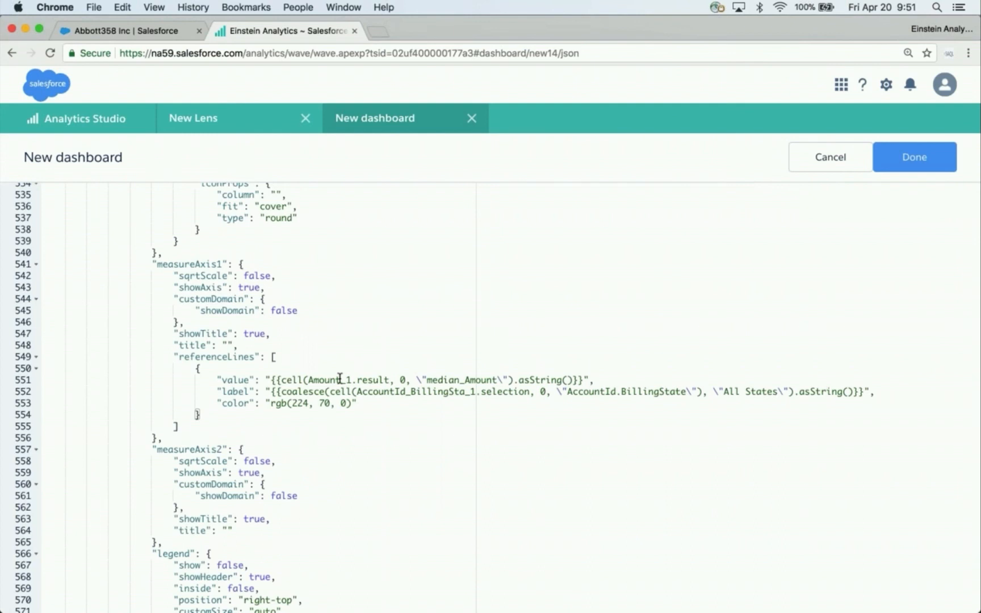
scroll(346, 392, "down", 3)
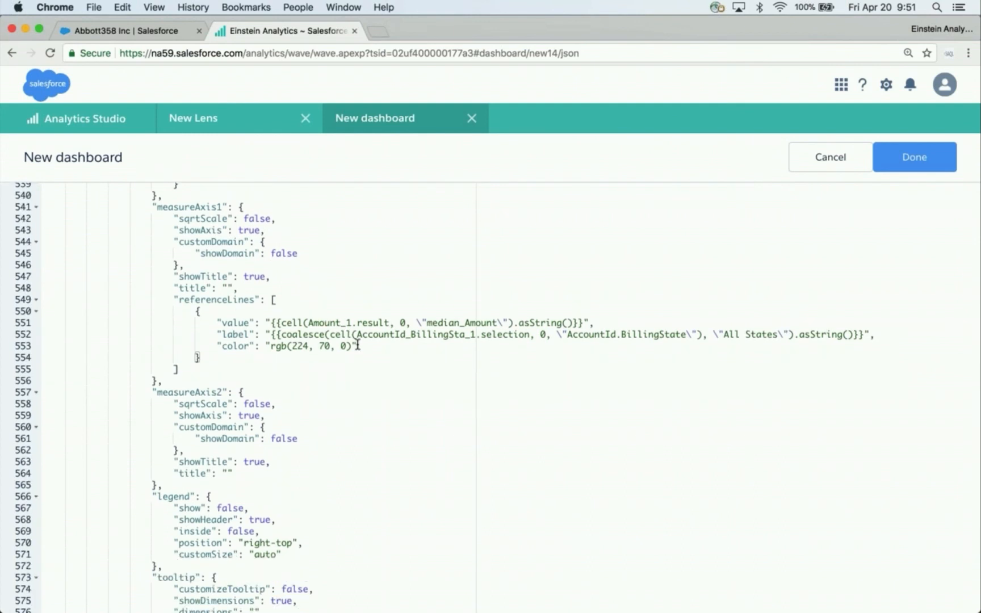
left_click(349, 335)
key("BackSpace")
key("BackSpace")
key("BackSpace")
type("olume")
key("BackSpace")
type("n(")
Step: Remove the row index 0 from the label's column function, enclose \"AccountId.BillingState\" in square brackets, and apply the JSON changes
key("Right")
key("Right")
key("Right")
key("Right")
key("Right")
key("Right")
key("Right")
key("Right")
key("Right")
key("Right")
key("Right")
key("Right")
key("Right")
key("Right")
key("Right")
key("Right")
key("Right")
key("Right")
key("Right")
key("Right")
key("Right")
key("Right")
key("Right")
key("Right")
key("Right")
key("Right")
key("Right")
key("Right")
key("Right")
key("Right")
key("Right")
key("Right")
key("Right")
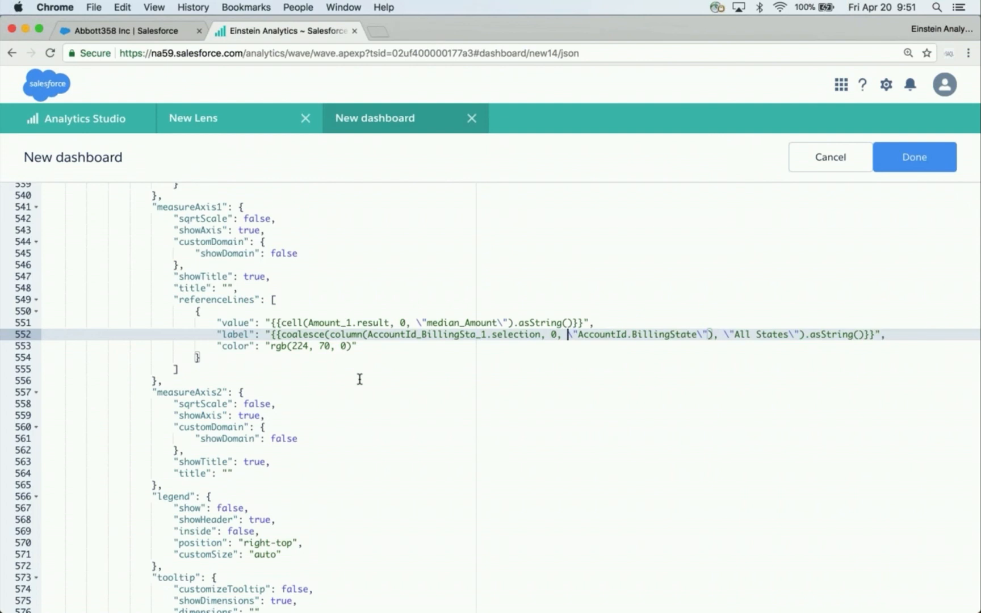
key("BackSpace")
key("BackSpace")
key("BackSpace")
key("Left")
type("[")
key("Right")
key("Right")
key("Right")
key("Right")
key("Right")
key("Right")
key("Right")
key("Right")
key("Right")
key("Right")
key("Right")
key("Right")
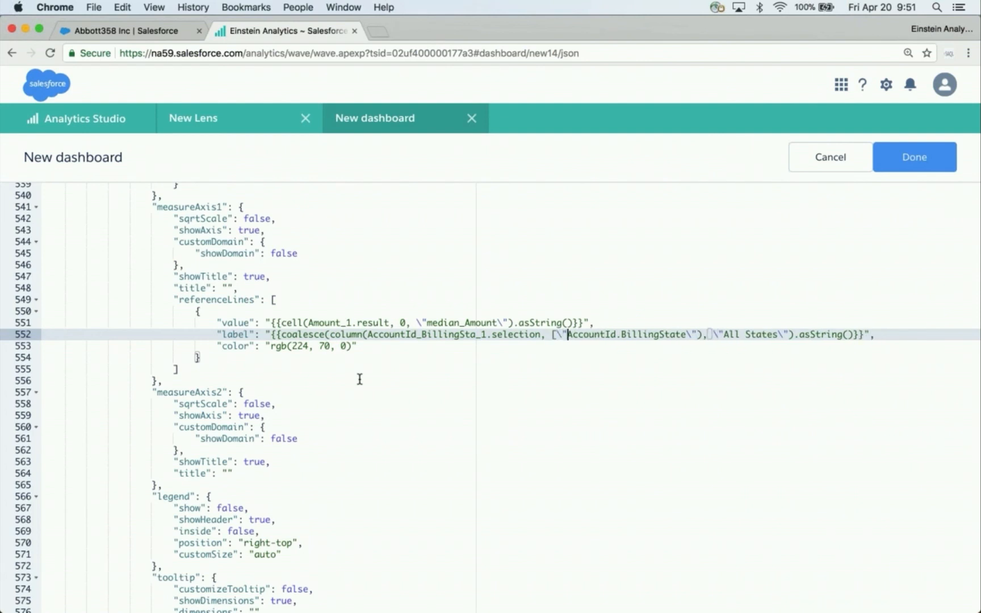
key("Right")
key("Right")
key("Right")
key("Right")
key("Right")
key("Right")
key("Right")
key("Right")
key("Right")
key("Right")
key("Right")
key("Right")
key("Right")
key("Right")
type("]")
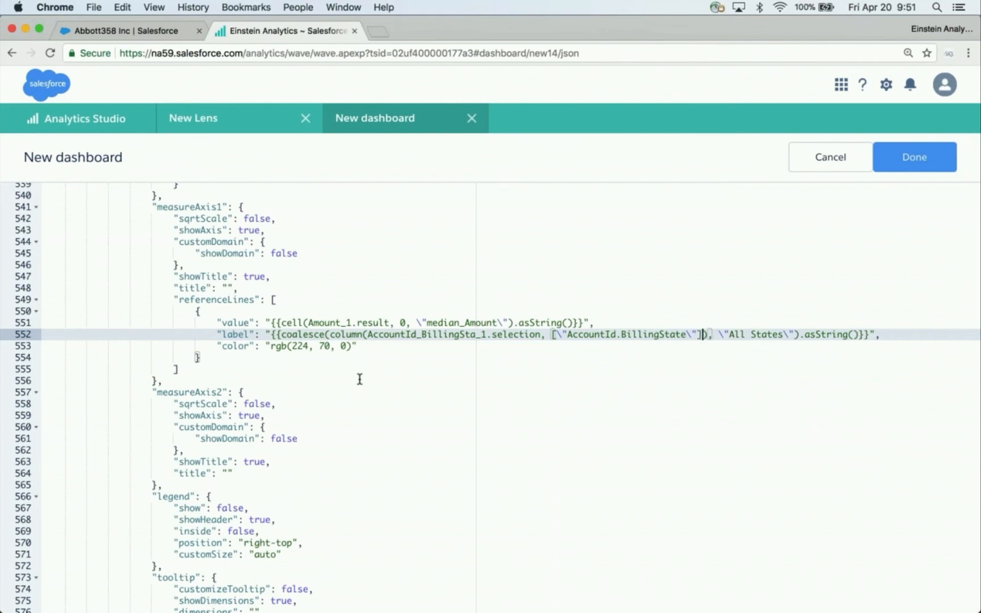
left_click(928, 164)
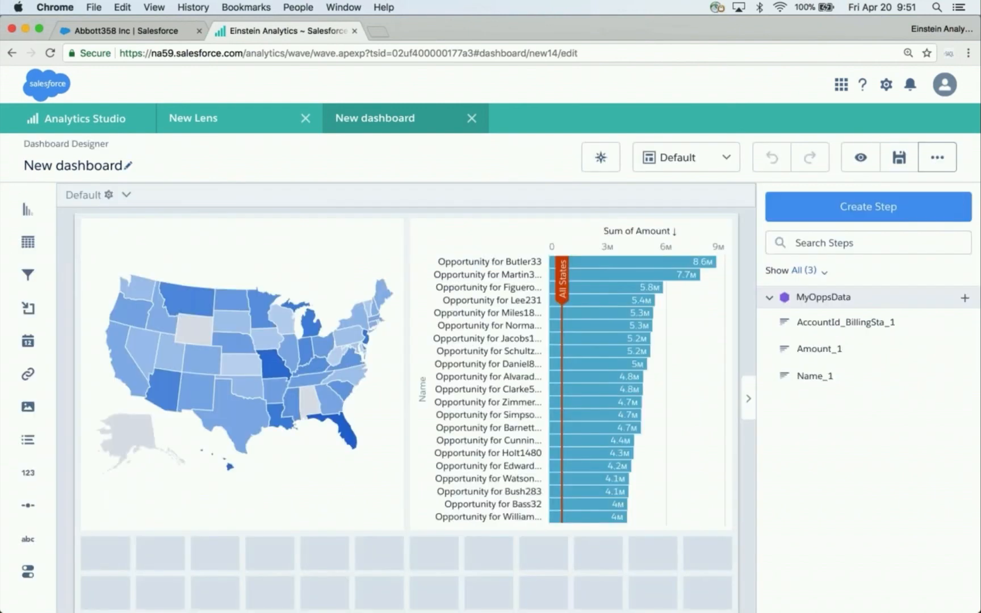
Step: Set the selection type of the map's AccountId_BillingSta_1 step to Multiple selection
left_click(302, 251)
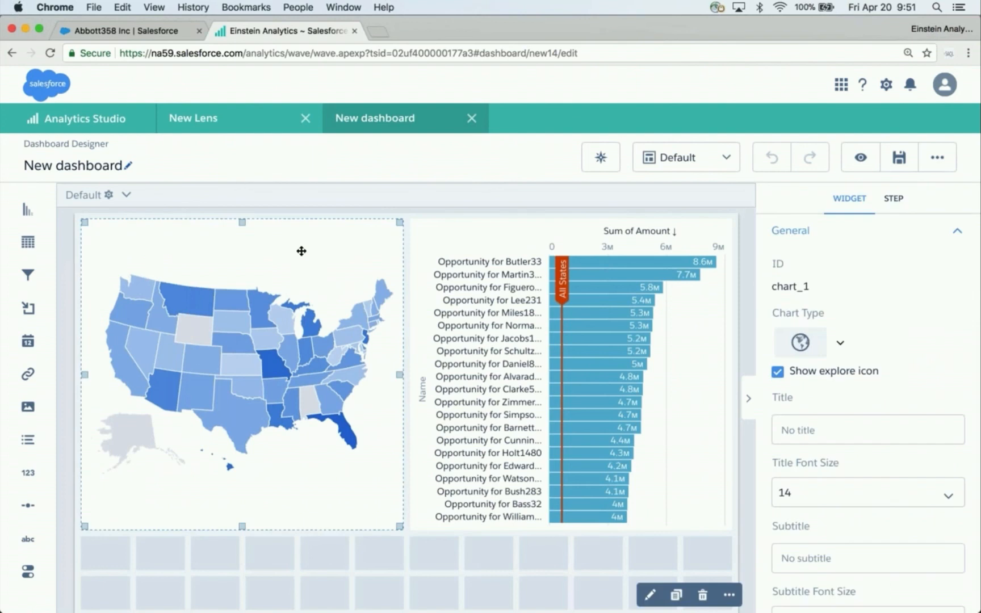
left_click(893, 210)
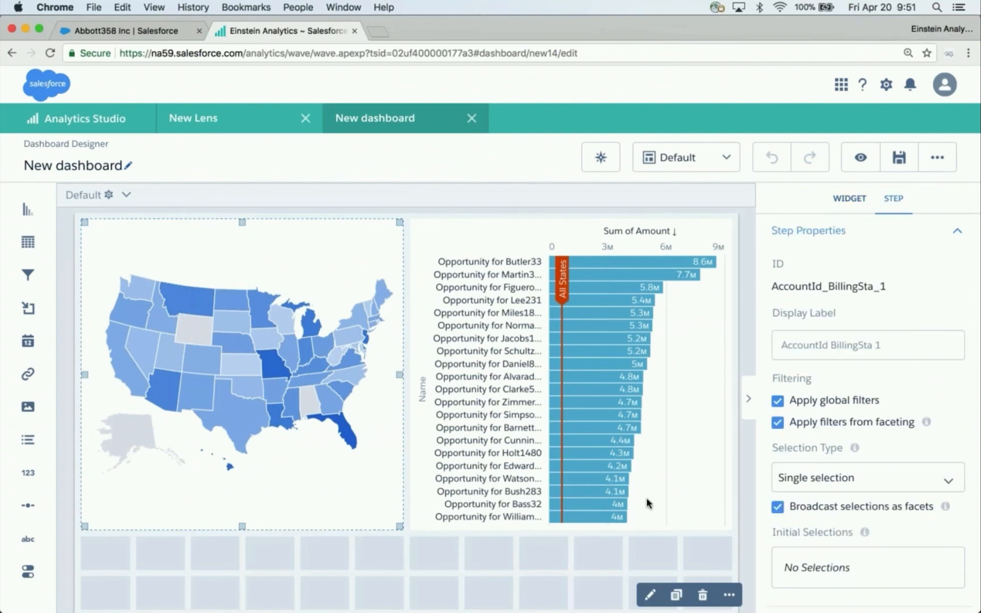
left_click(851, 478)
scroll(846, 511, "down", 2)
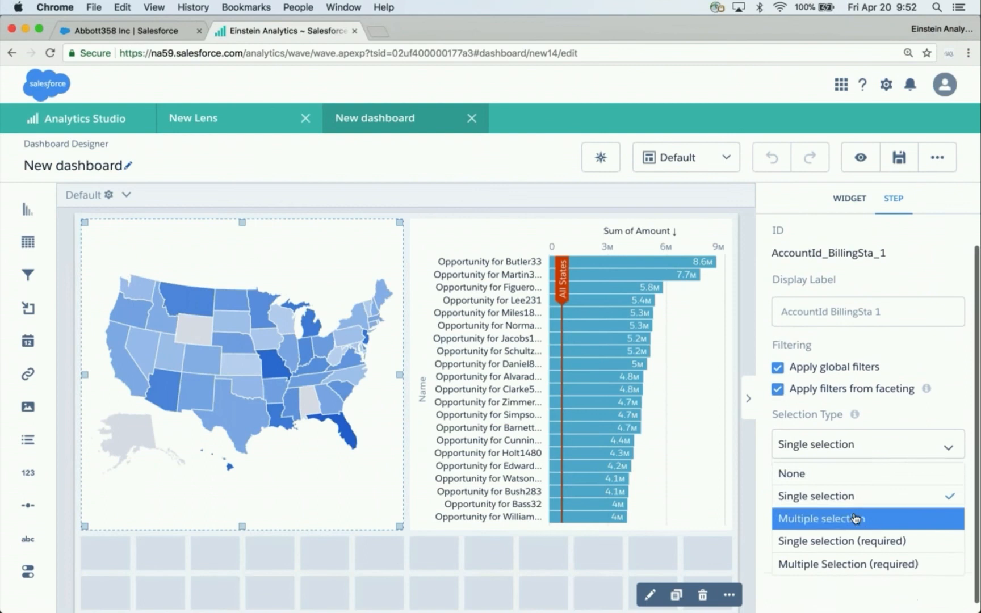
left_click(848, 520)
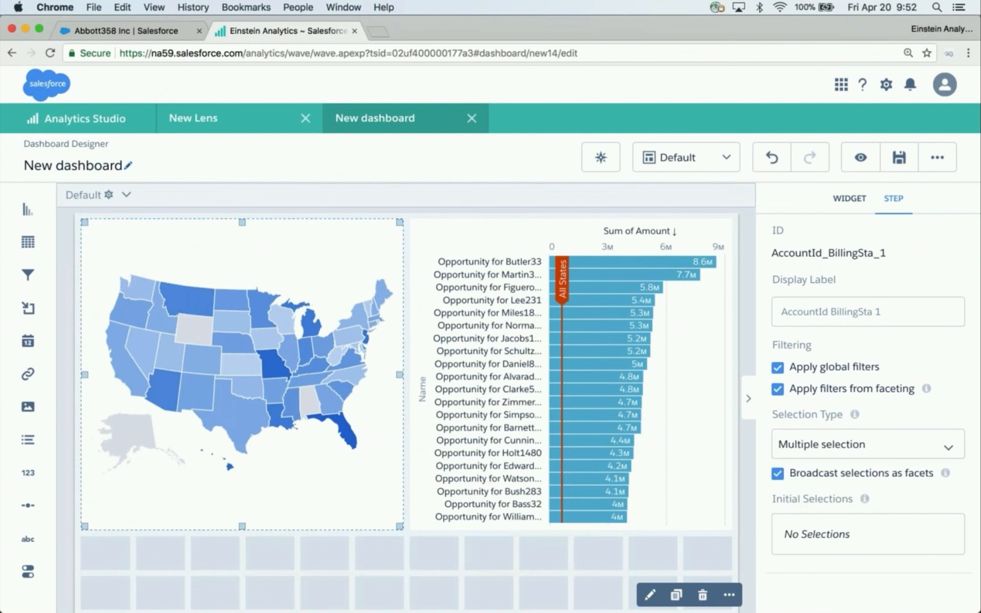
Step: Preview the dashboard and select California, Arizona and Florida on the map to test the reference line label with multiple states
left_click(860, 157)
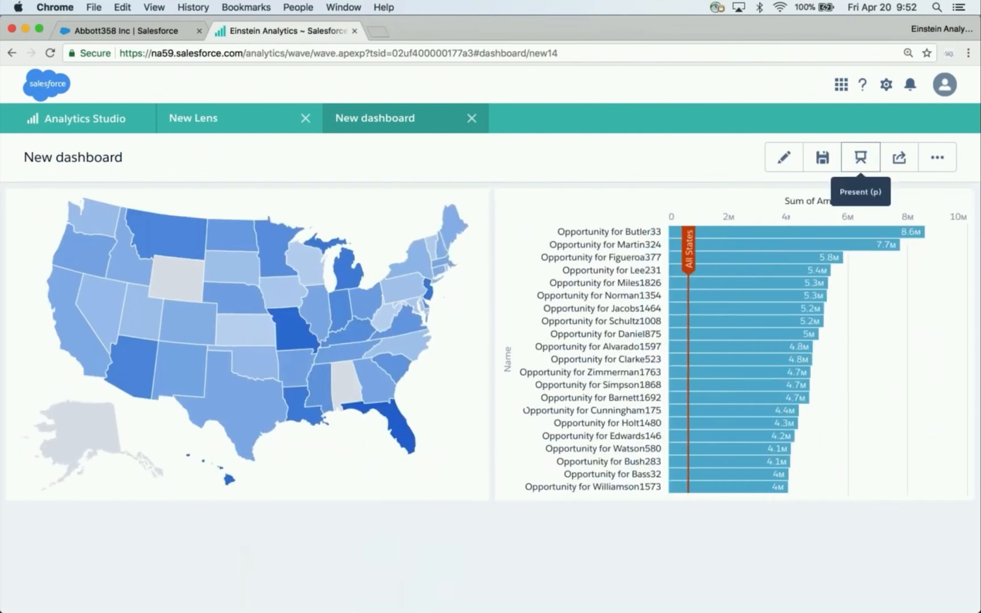
left_click(74, 310)
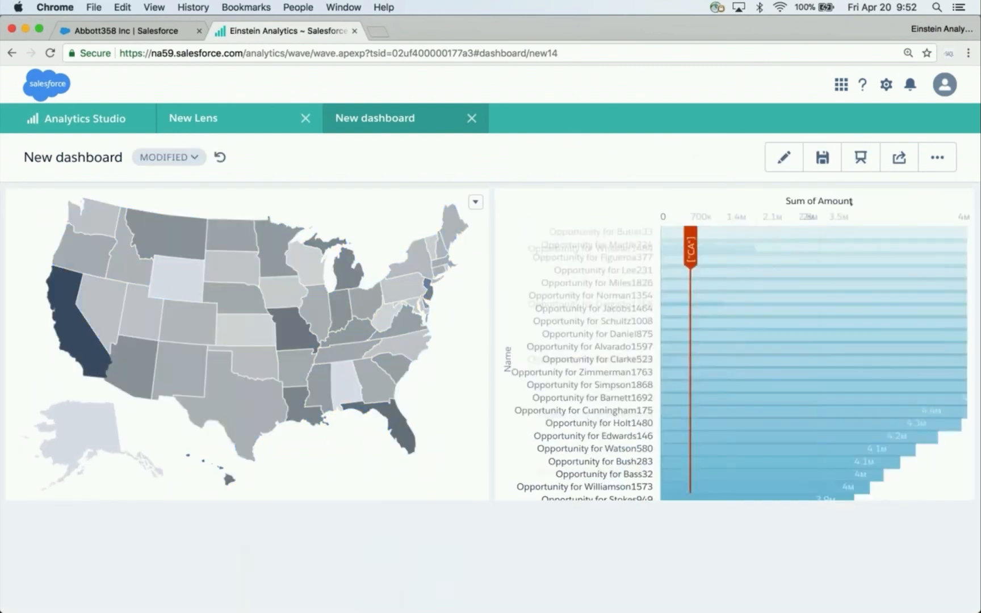
left_click(408, 431)
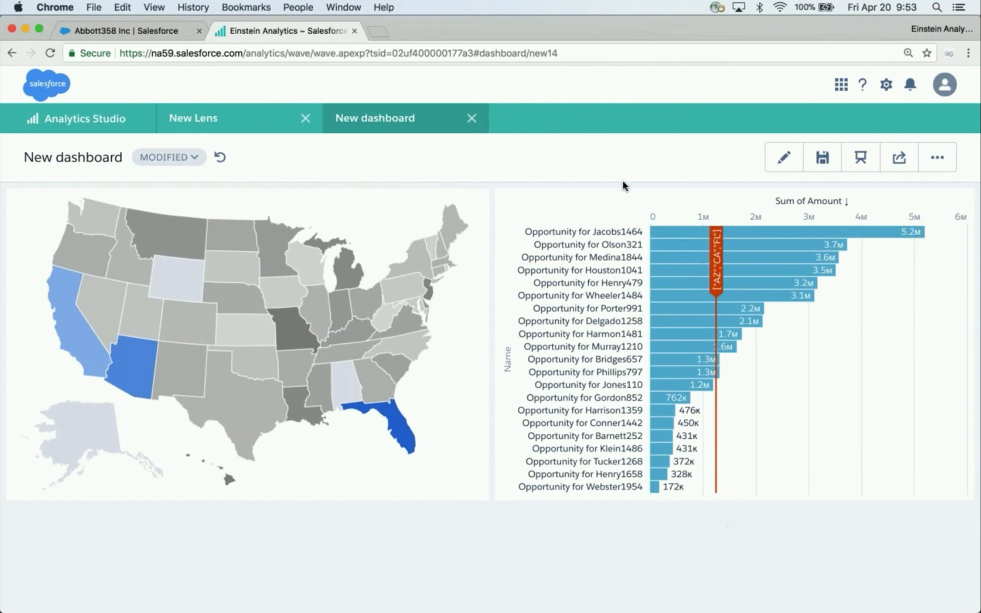
Step: Reopen the dashboard's JSON and insert join( before the column function in the reference line's label expression
key("super+e")
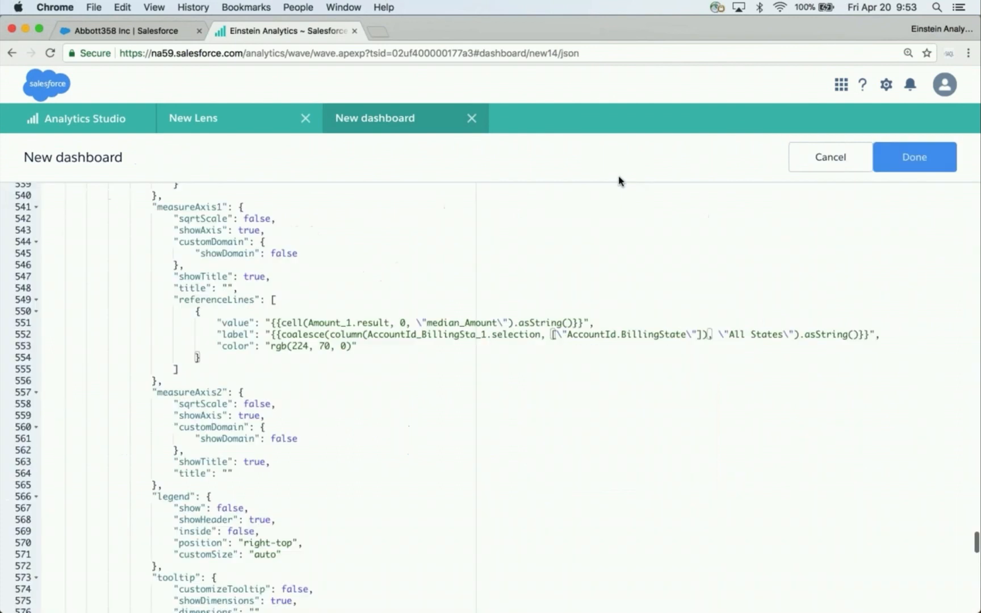
left_click(331, 335)
type("join")
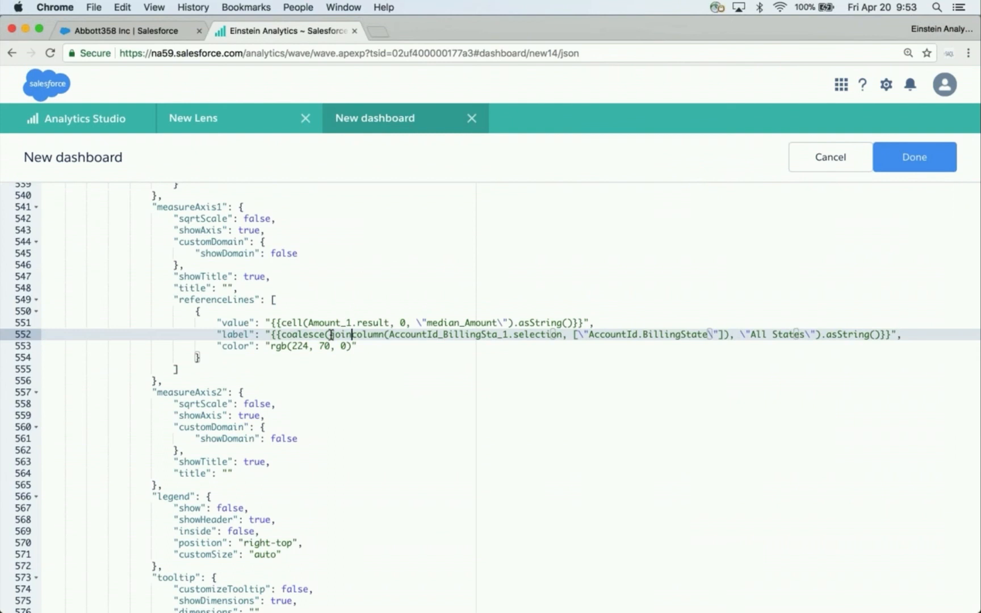
type("(")
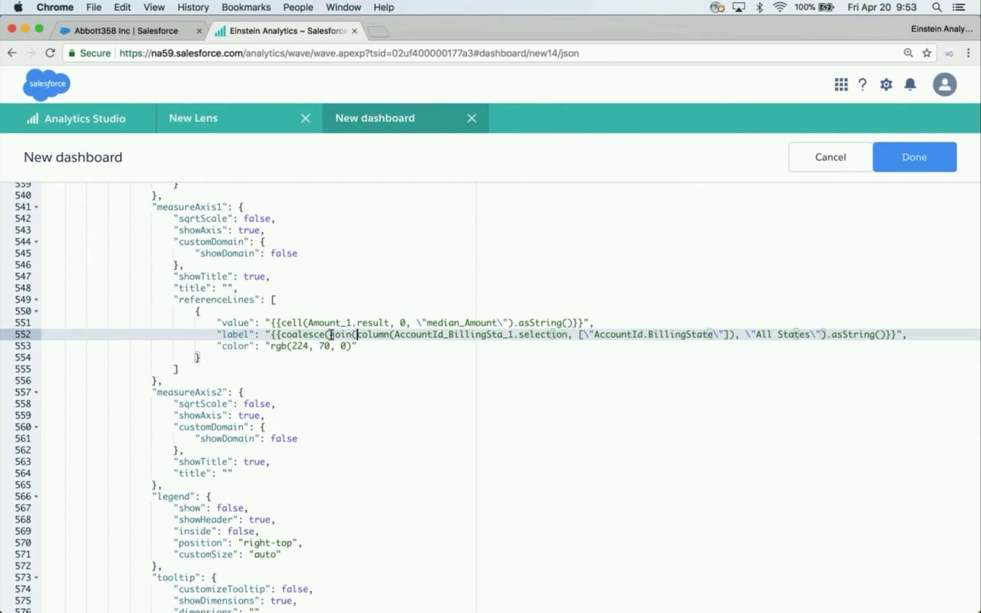
Step: Add the escaped separator \", \" and a closing parenthesis after the label's column function, and apply the JSON changes
left_click(733, 335)
type(")")
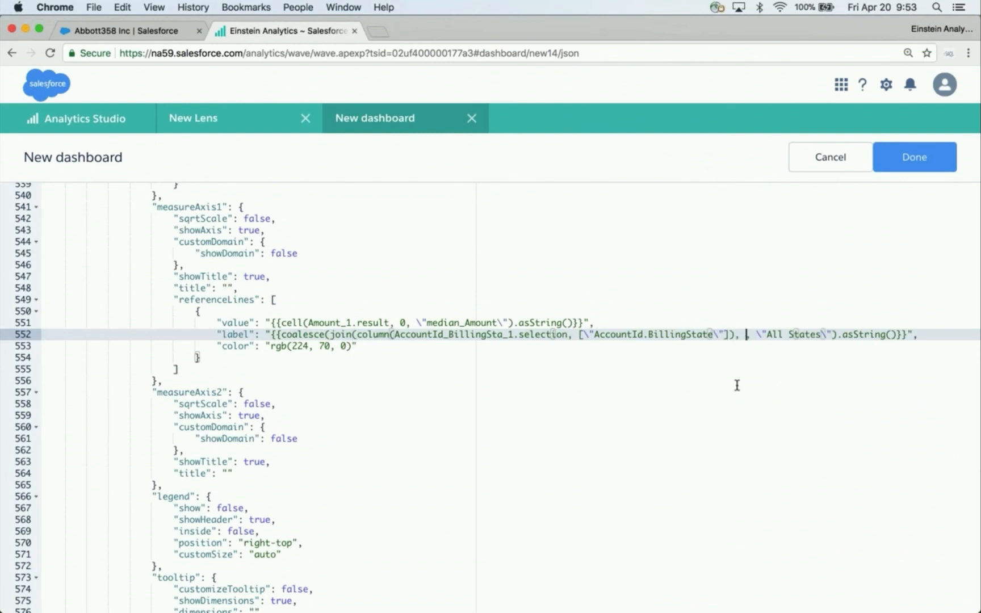
type(", \", \")\"")
key("BackSpace")
key("Left")
key("Left")
type("\\")
key("Left")
key("Left")
key("Left")
key("Left")
type("\\")
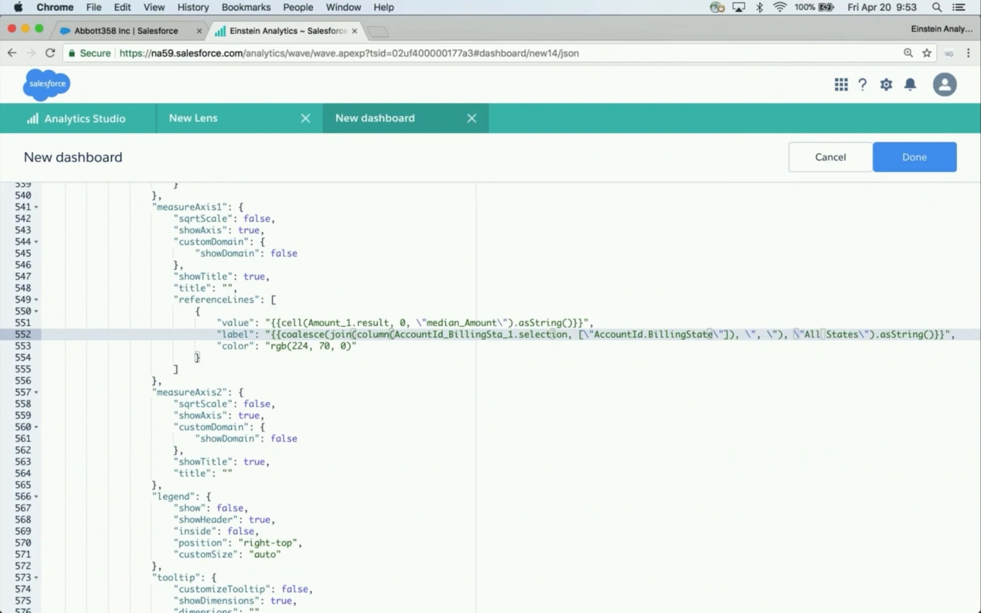
left_click(911, 166)
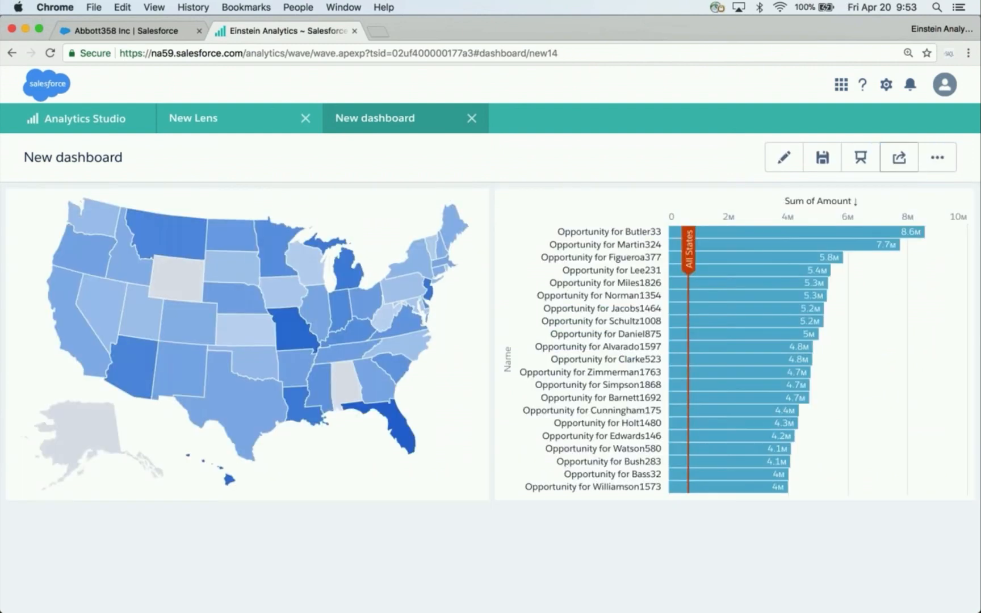
Step: Select California, Nevada and Oregon on the map to test the joined reference line label, and switch away from Chrome
left_click(86, 344)
left_click(100, 318)
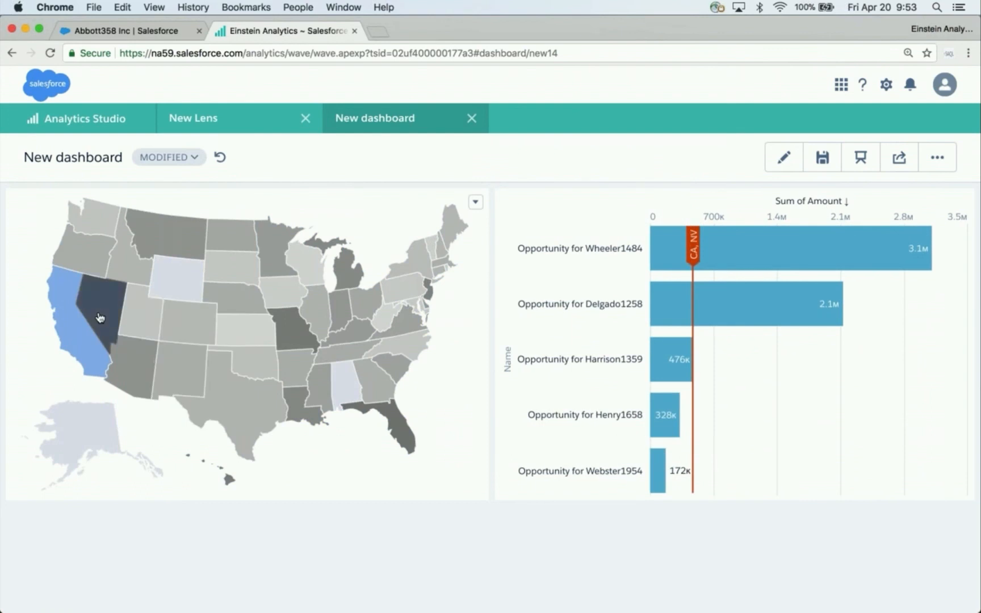
left_click(100, 260)
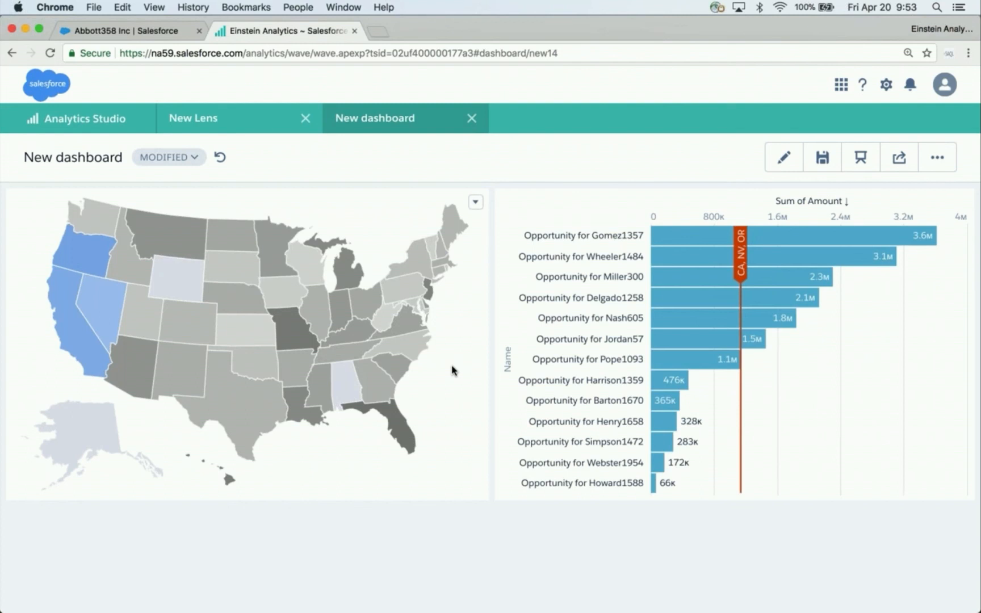
key("super+Tab")
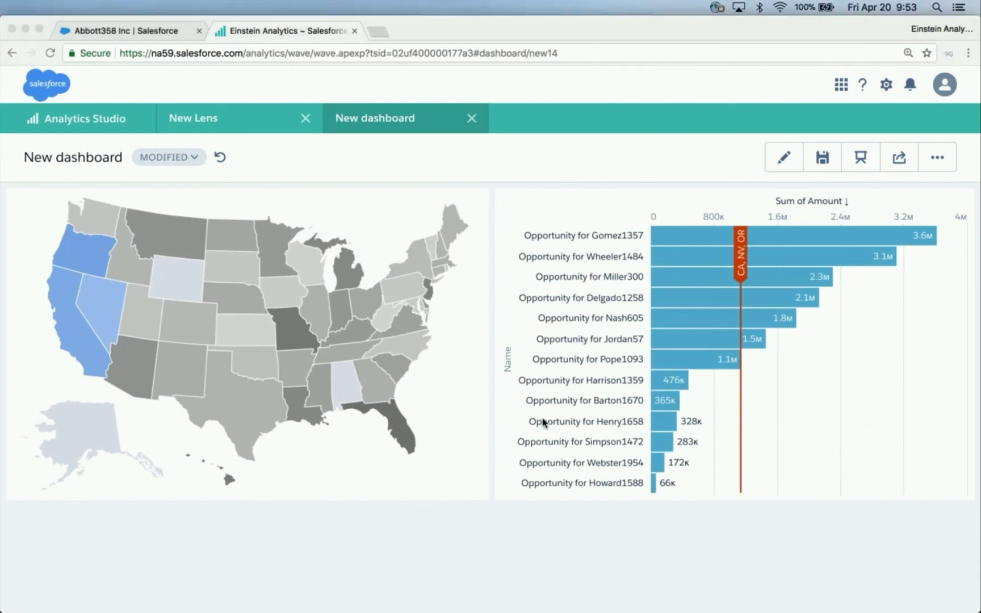